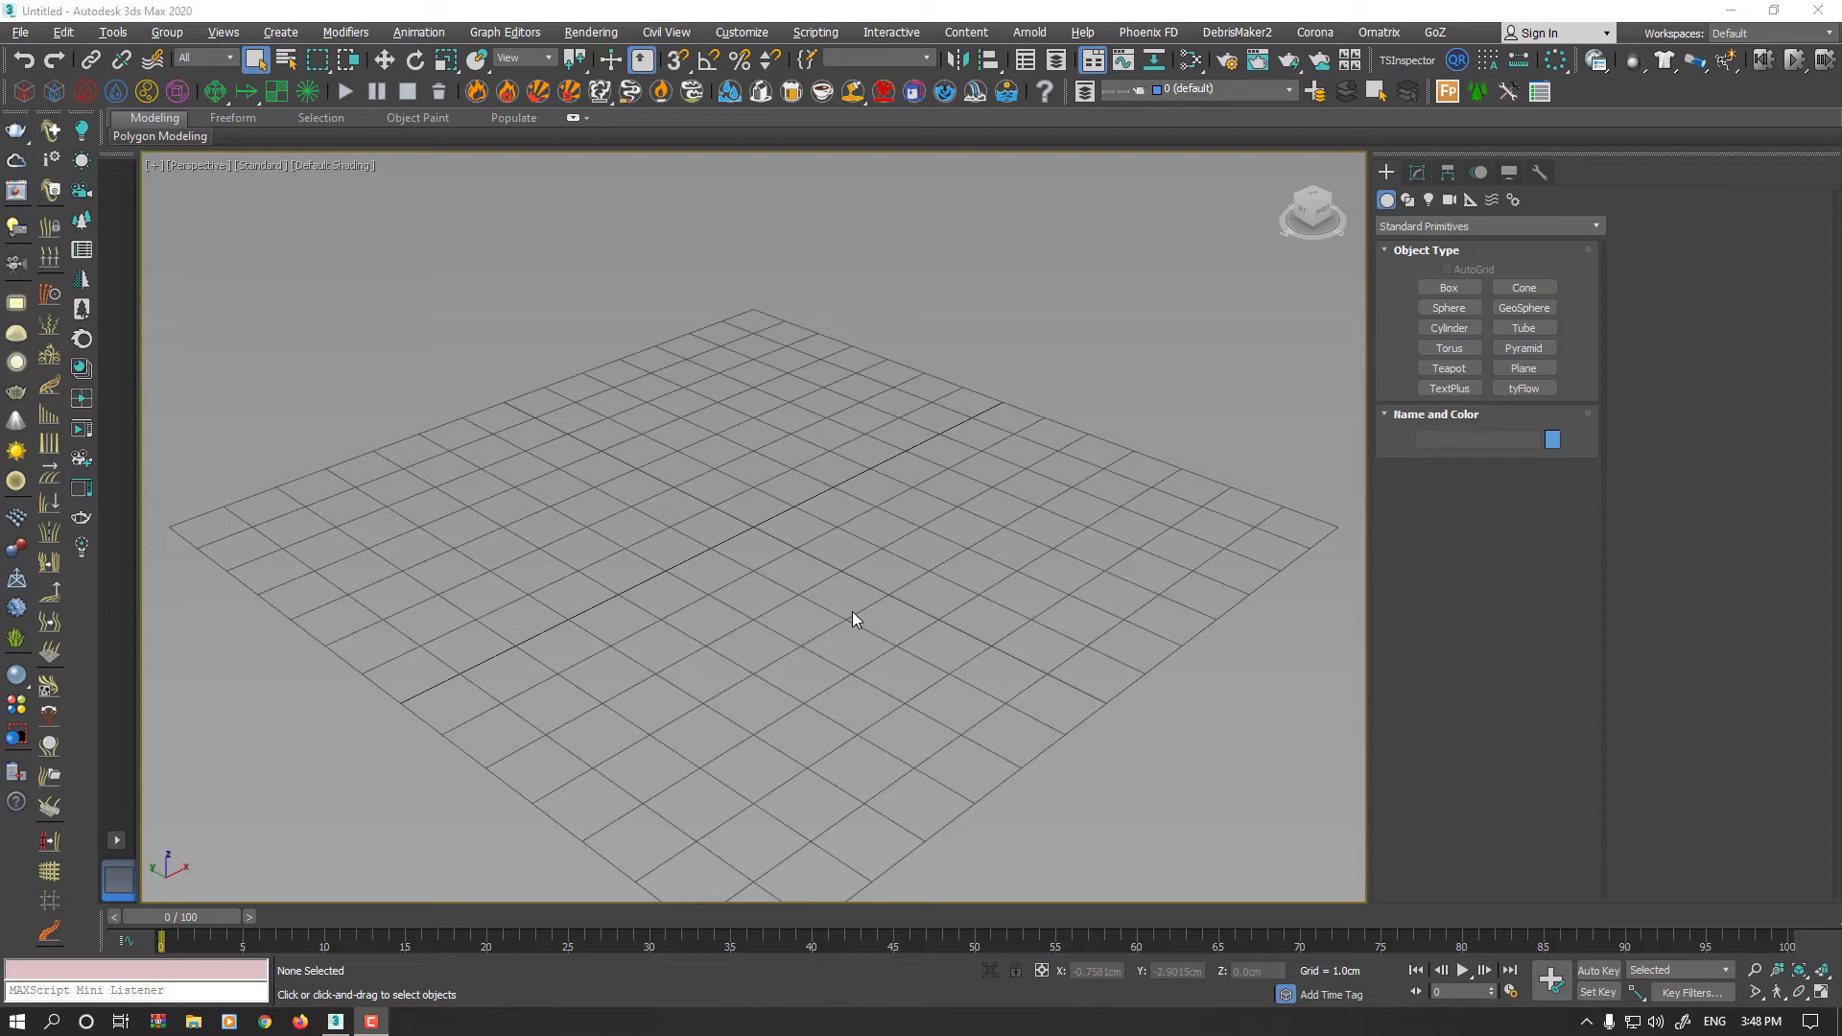
Step: Display edged faces in the perspective view and create a cube about 5.1 cm per side at the grid centre
key("F4")
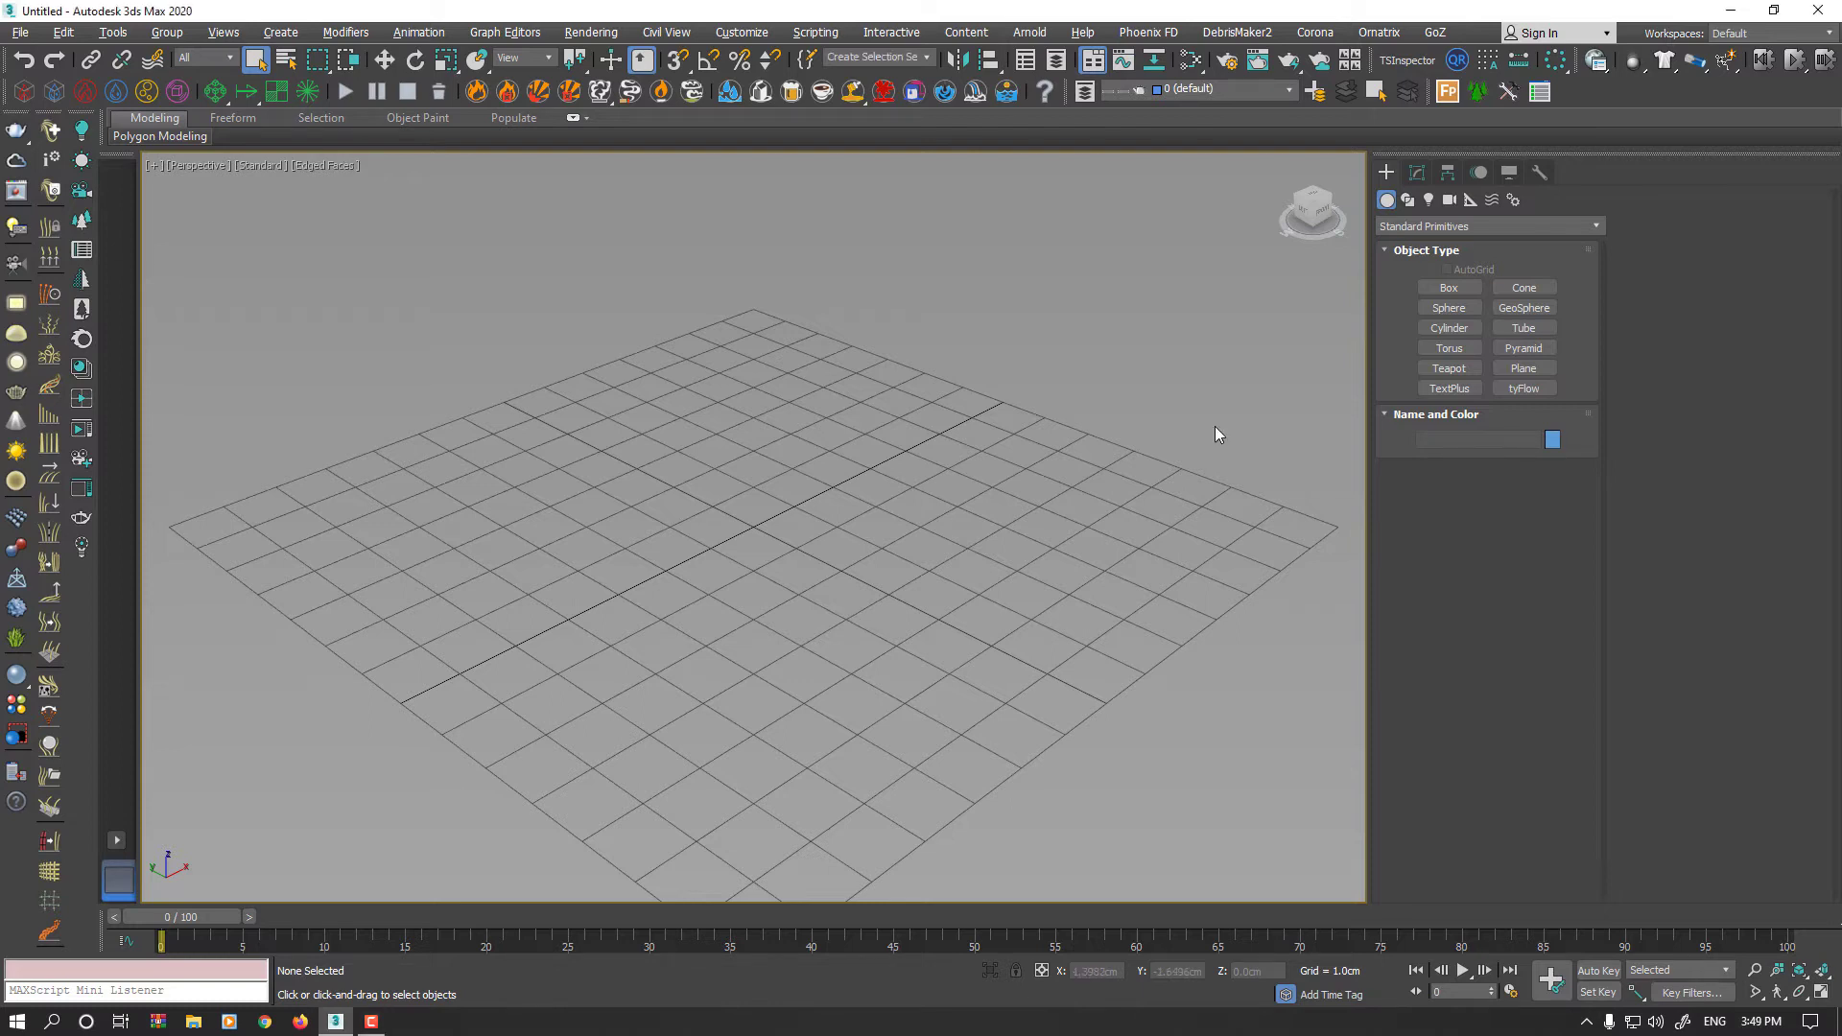
left_click(1431, 290)
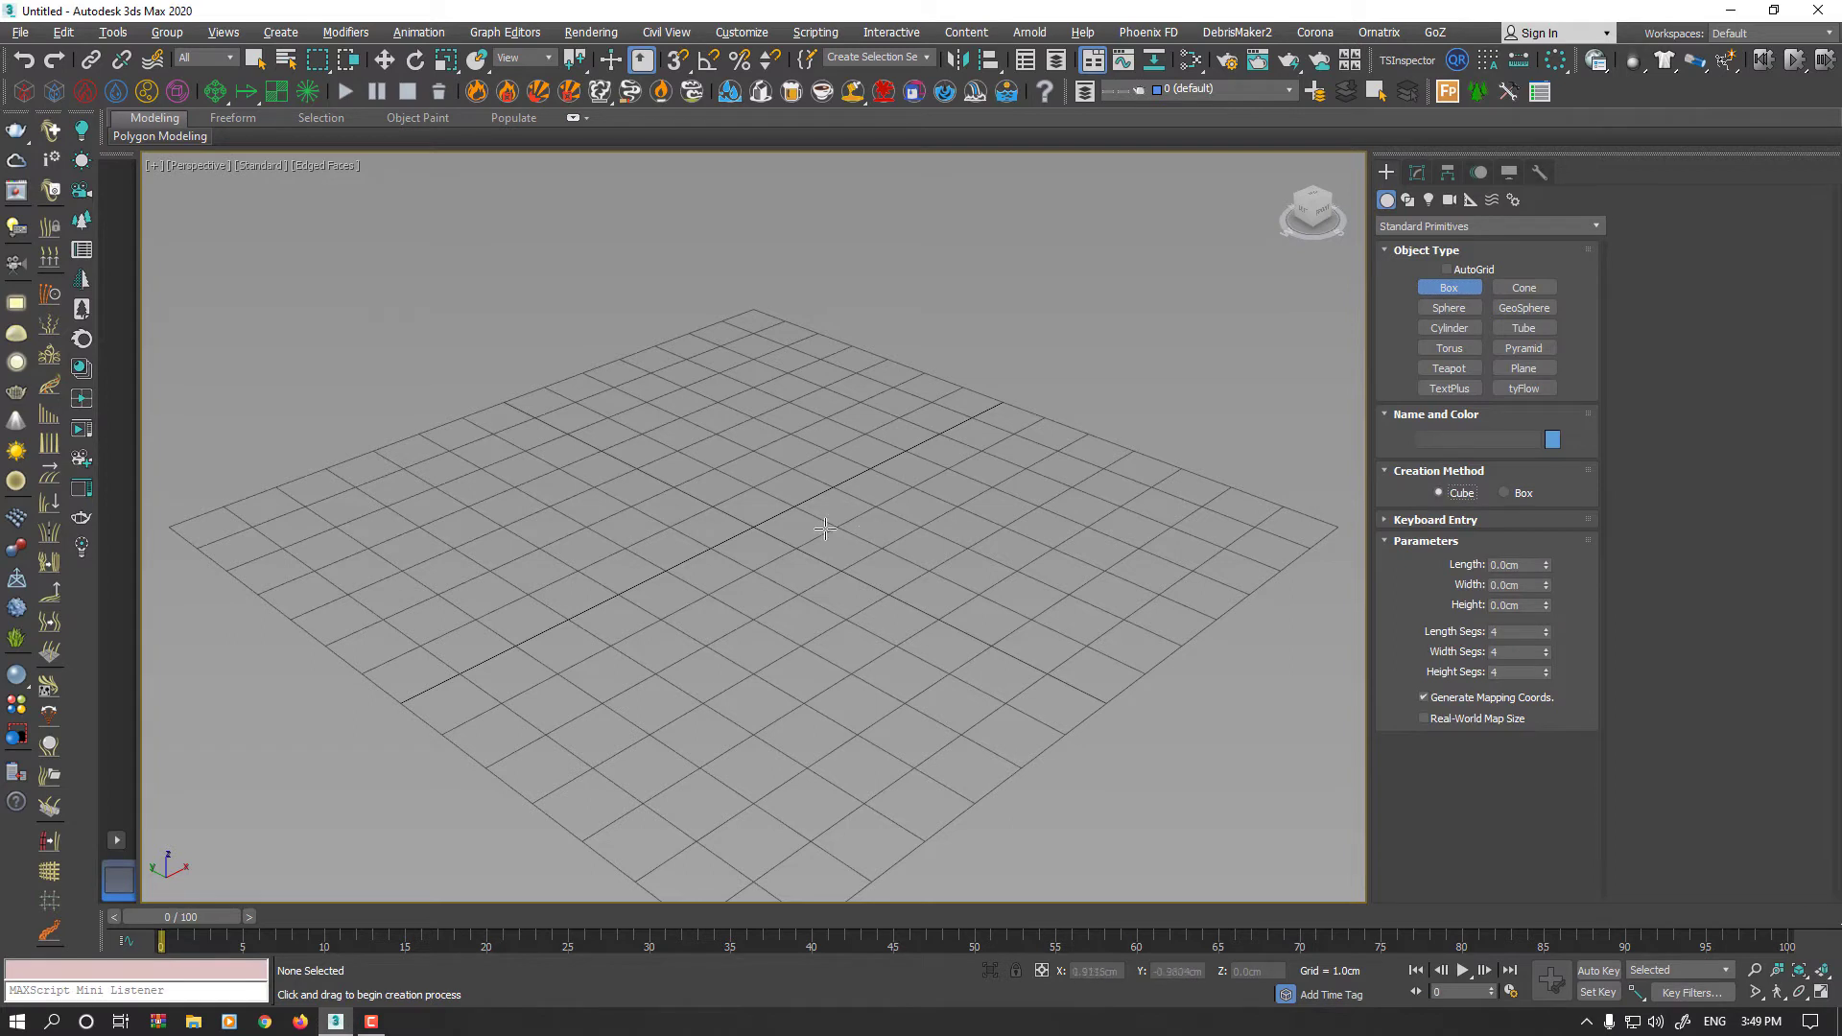
left_click_drag(755, 525, 755, 594)
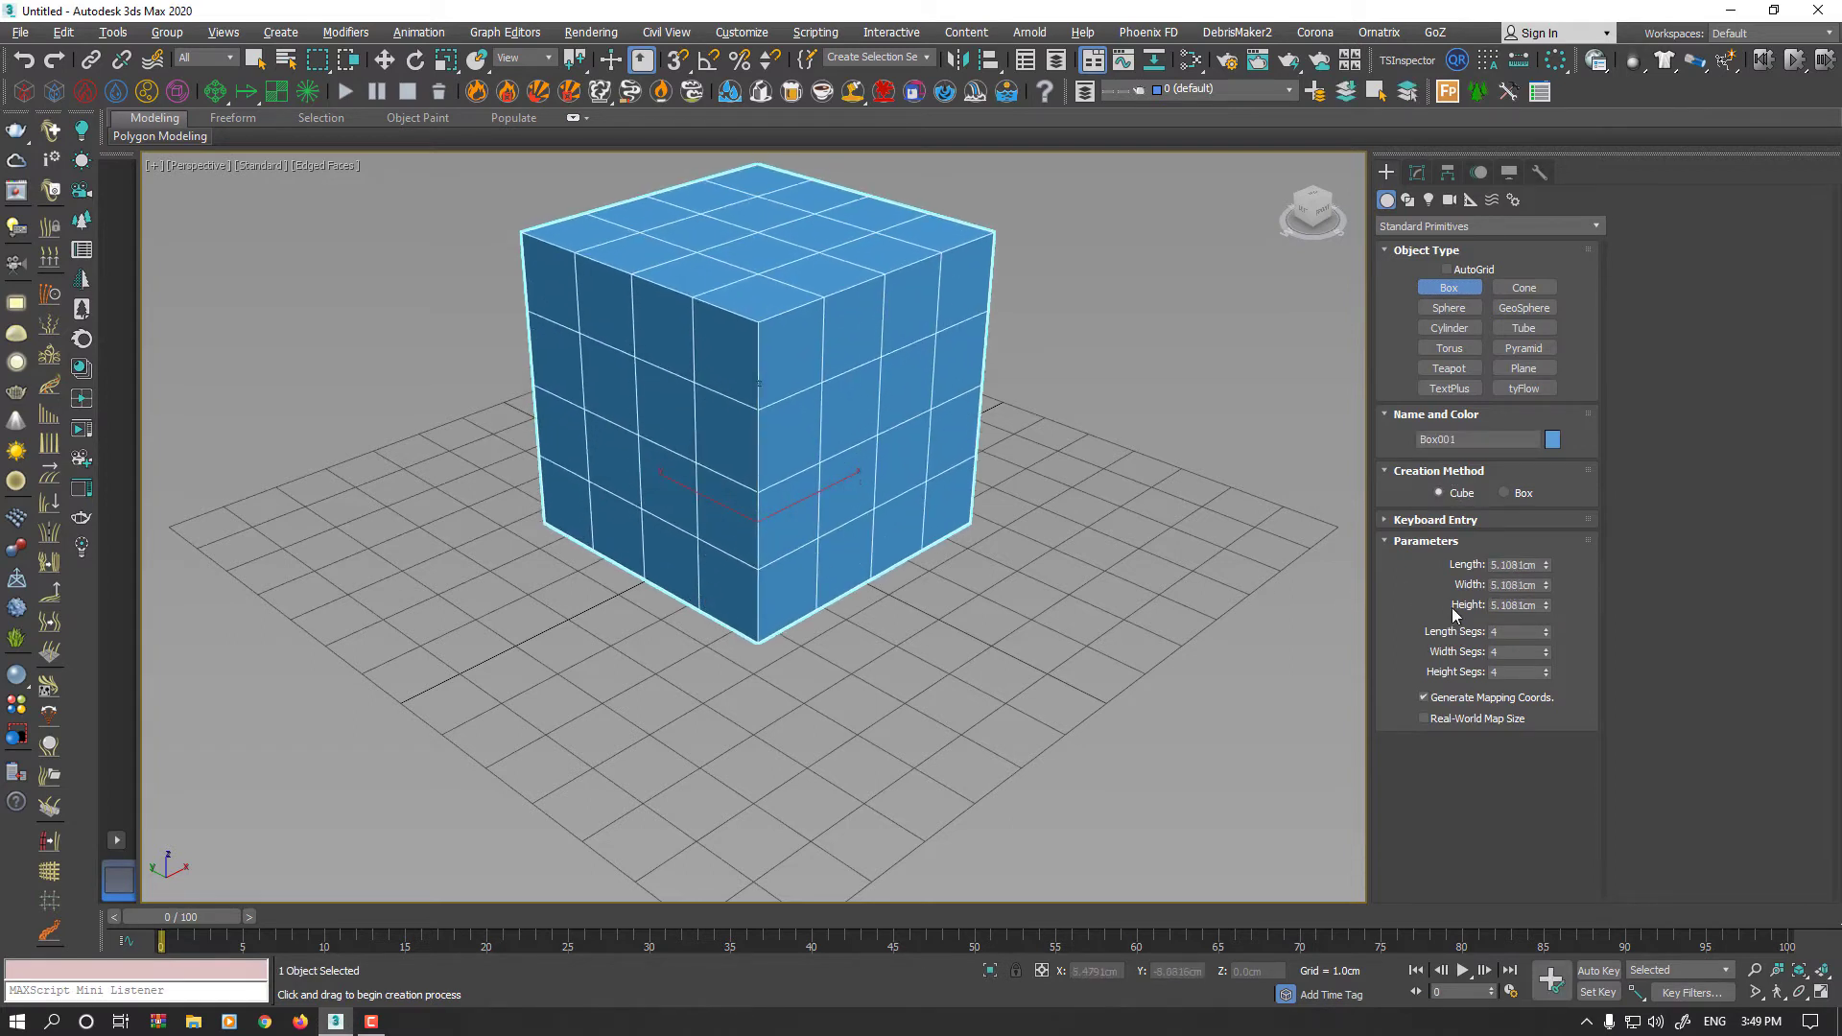
Step: Set the cube's length, width and height segments to 10 each and finish box creation
double_click(1507, 629)
type("10")
key("Tab")
type("10")
key("Tab")
type("10")
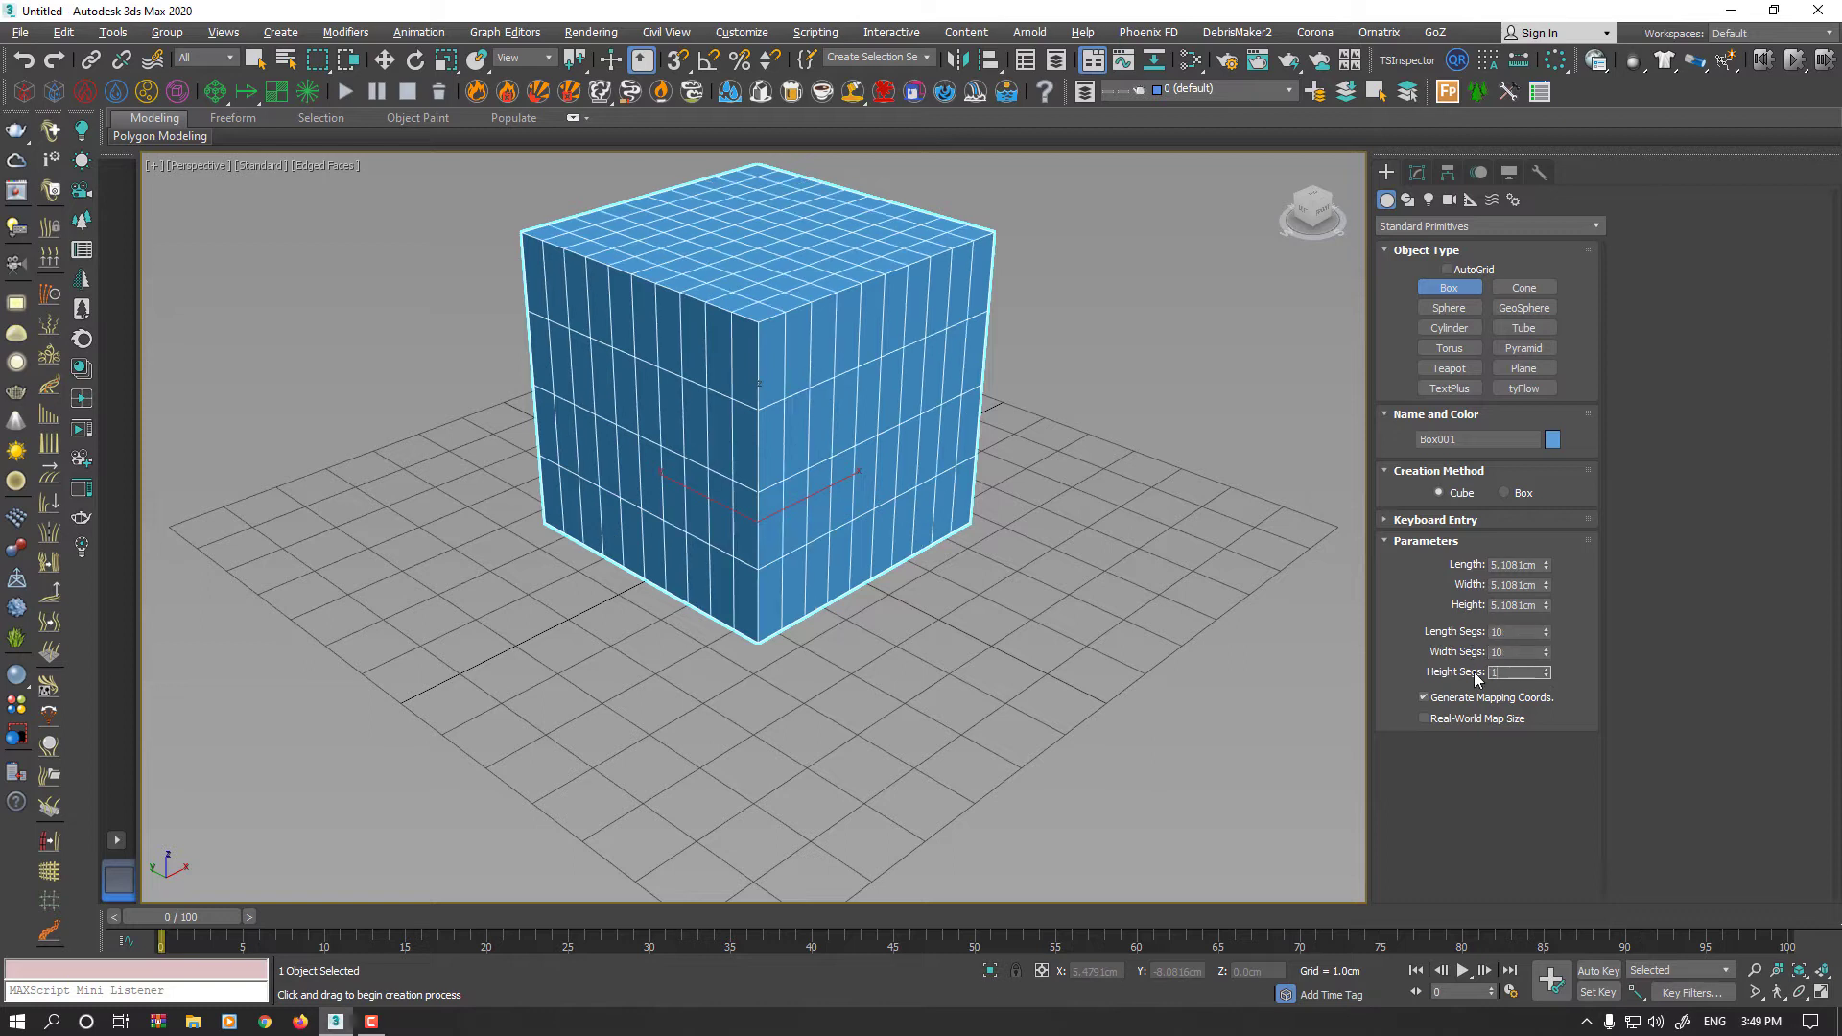
right_click(1195, 607)
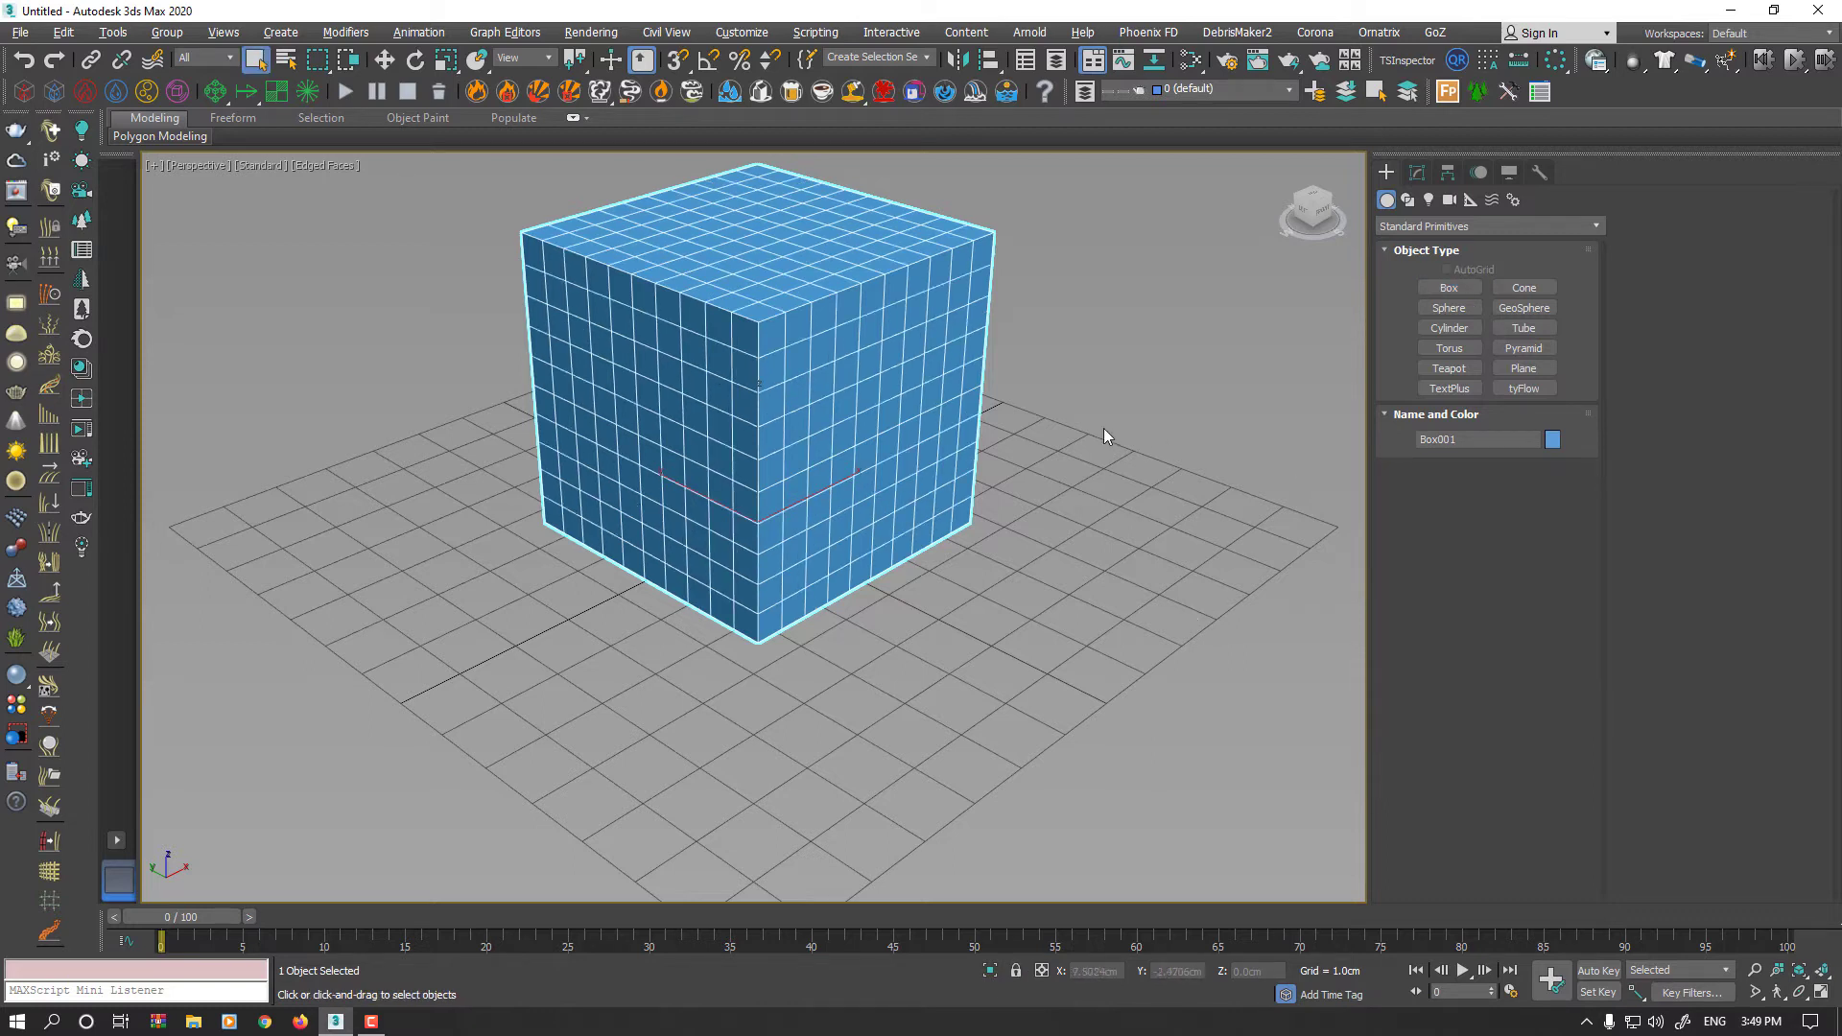
Step: Apply a Spherify modifier to the segmented cube
middle_click_drag(1019, 401, 1009, 470)
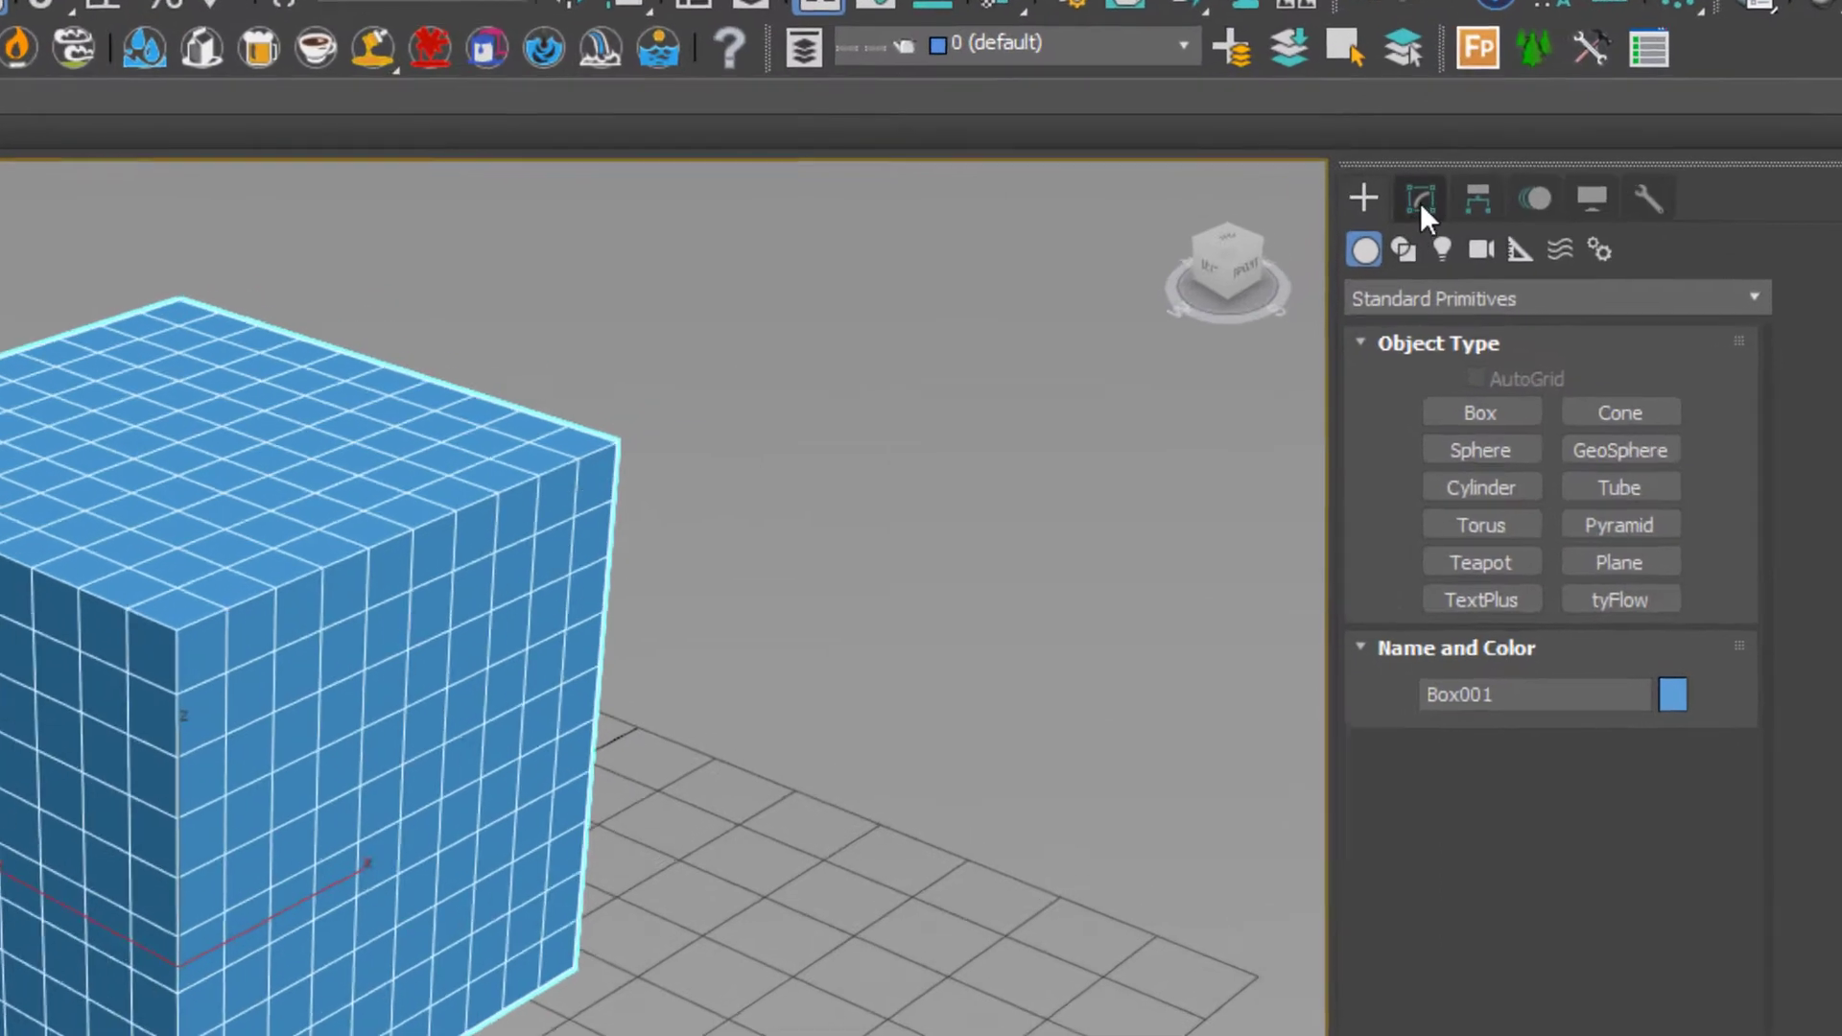
left_click(1420, 205)
left_click(1450, 307)
key("s")
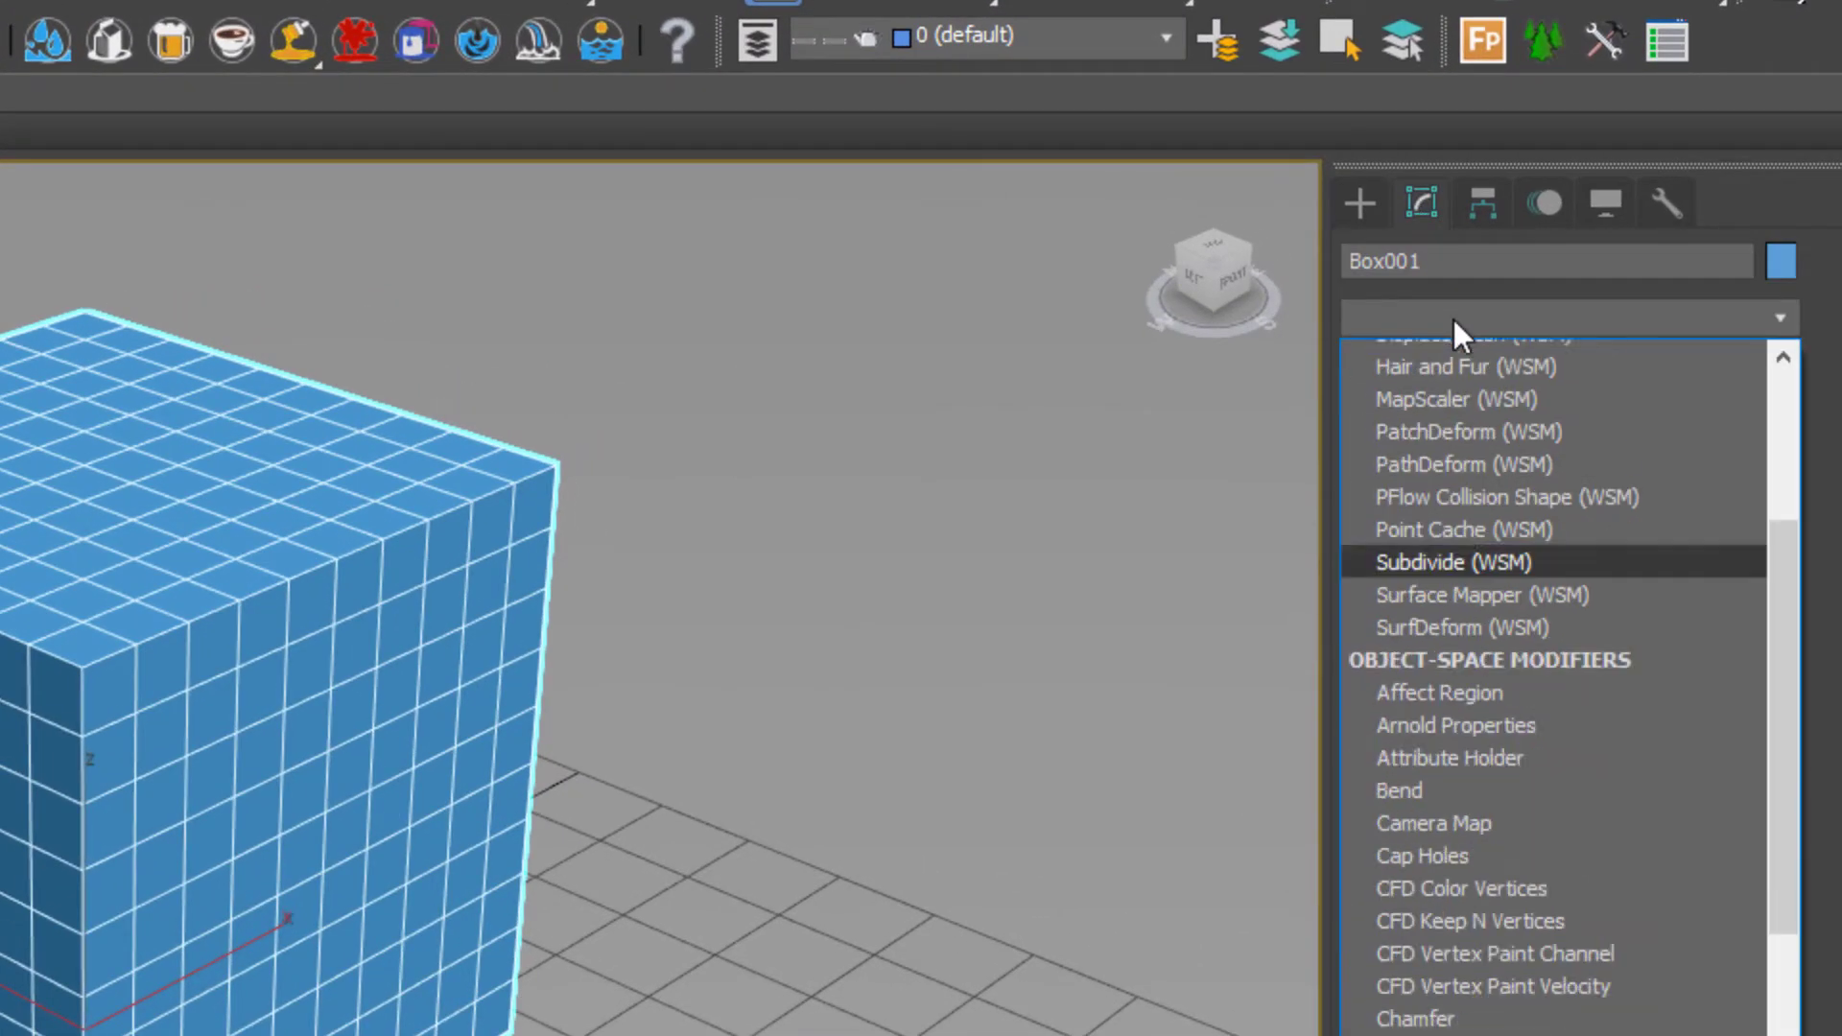
key("p")
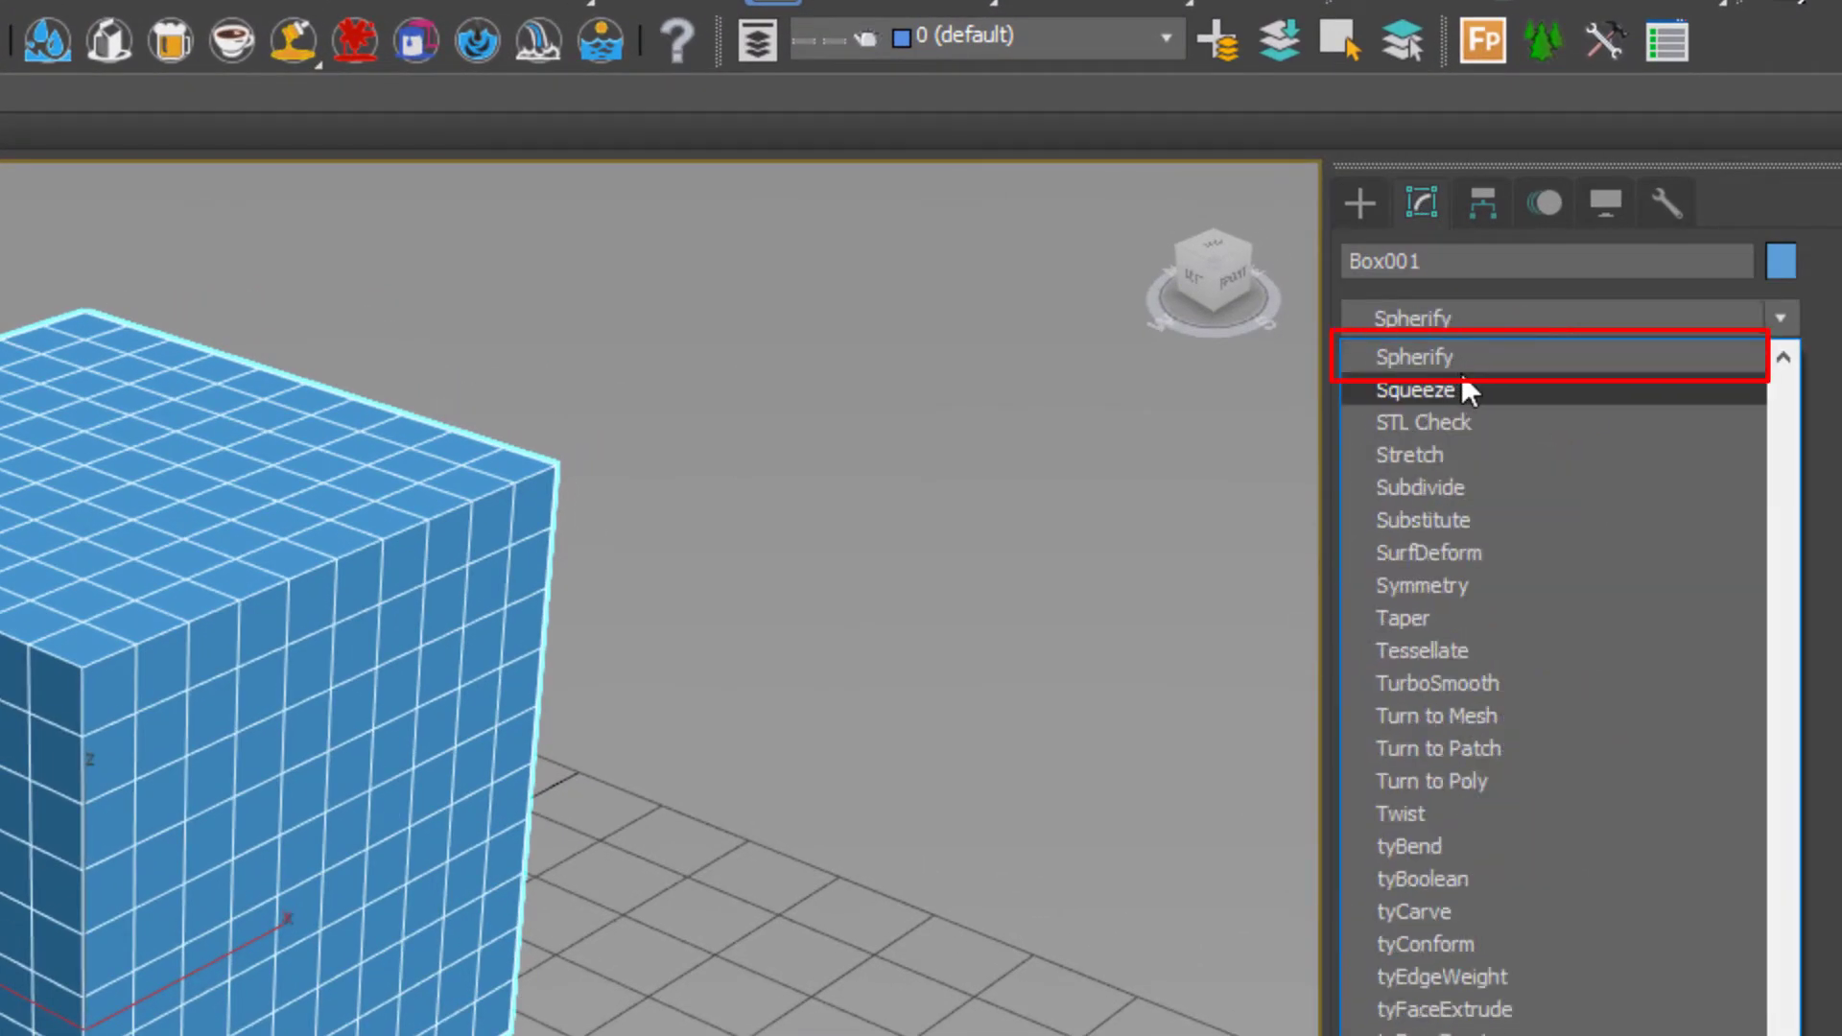
left_click(1462, 366)
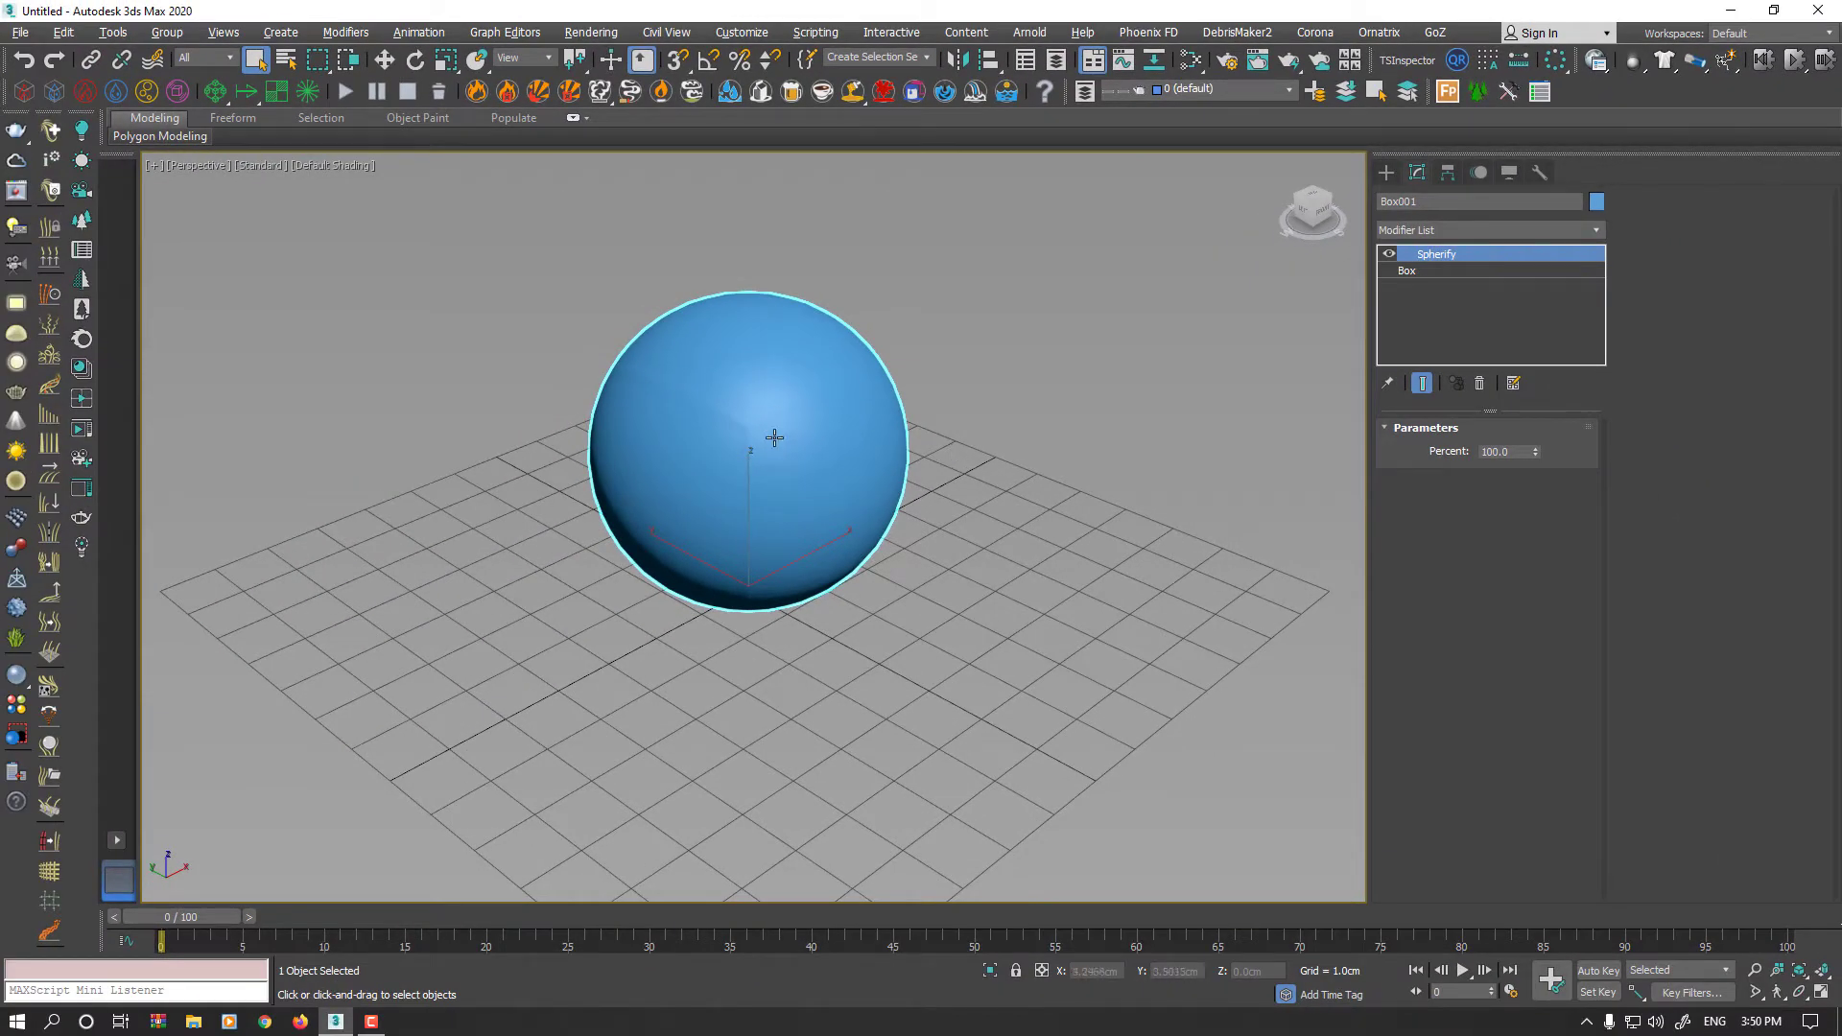
Step: Add a Smooth modifier above Spherify and enable Auto Smooth
scroll(758, 432, "up", 2)
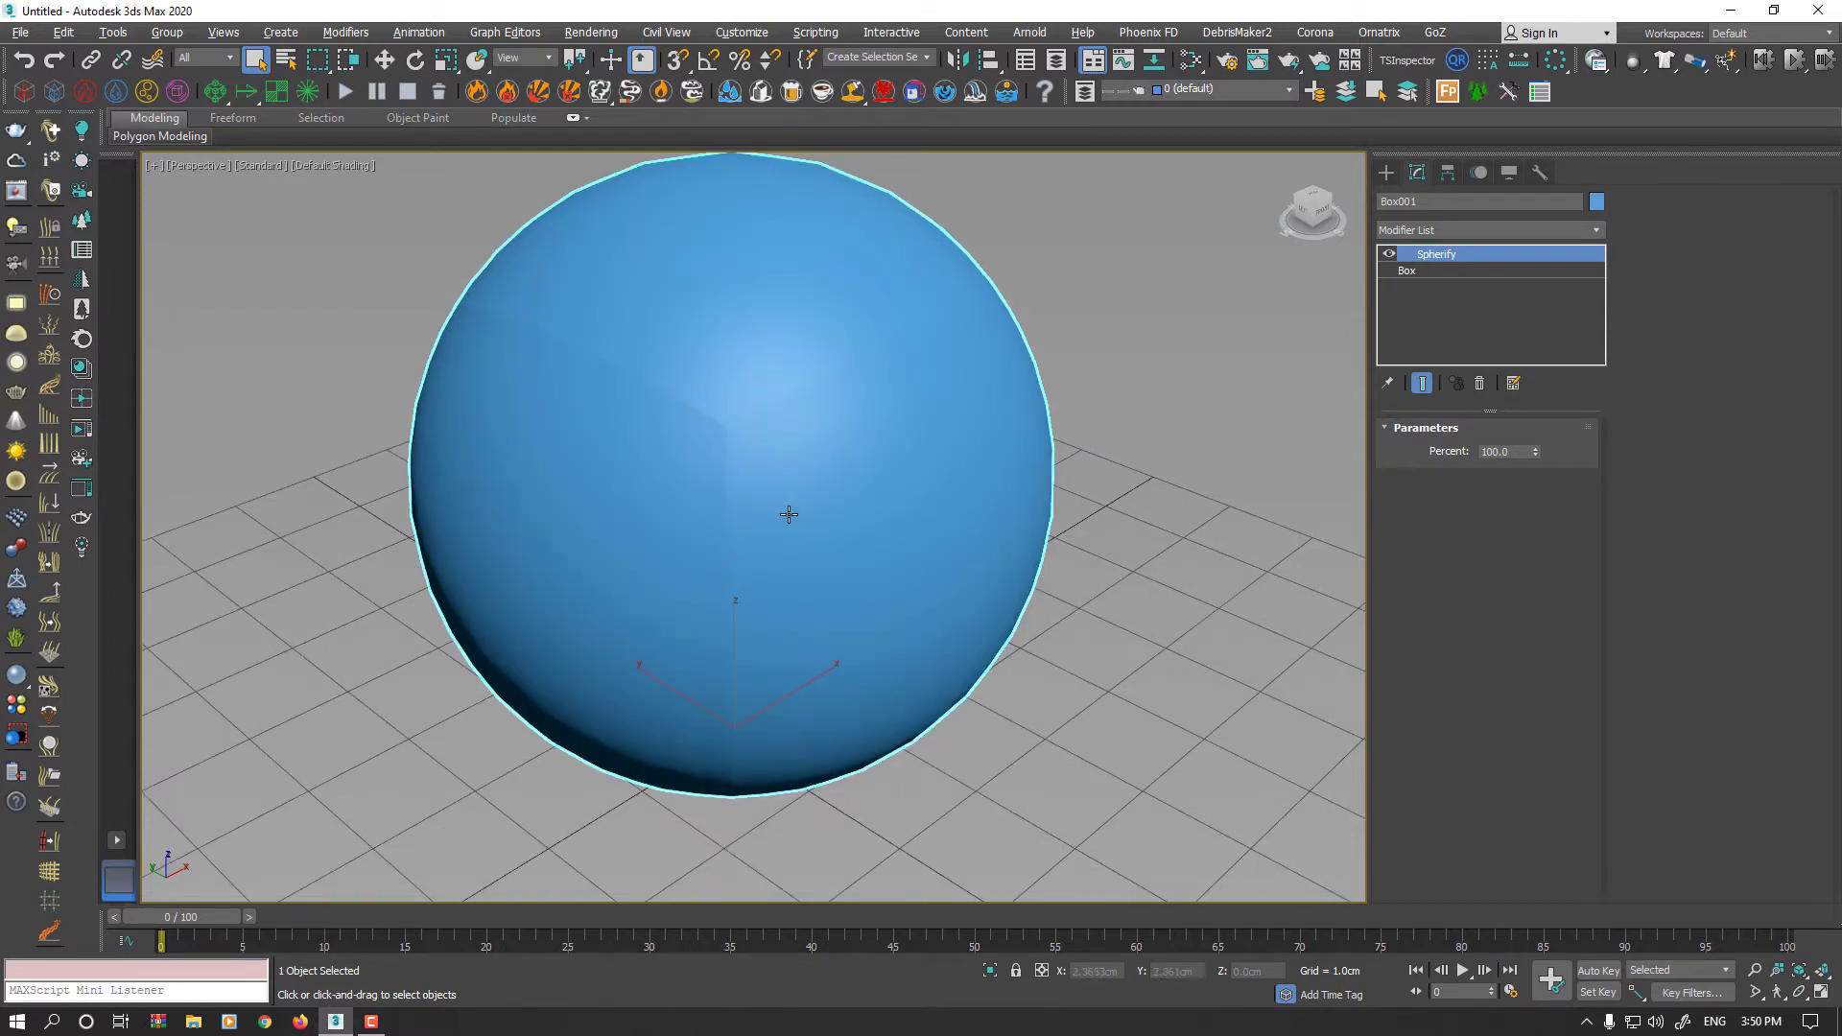
left_click(1448, 236)
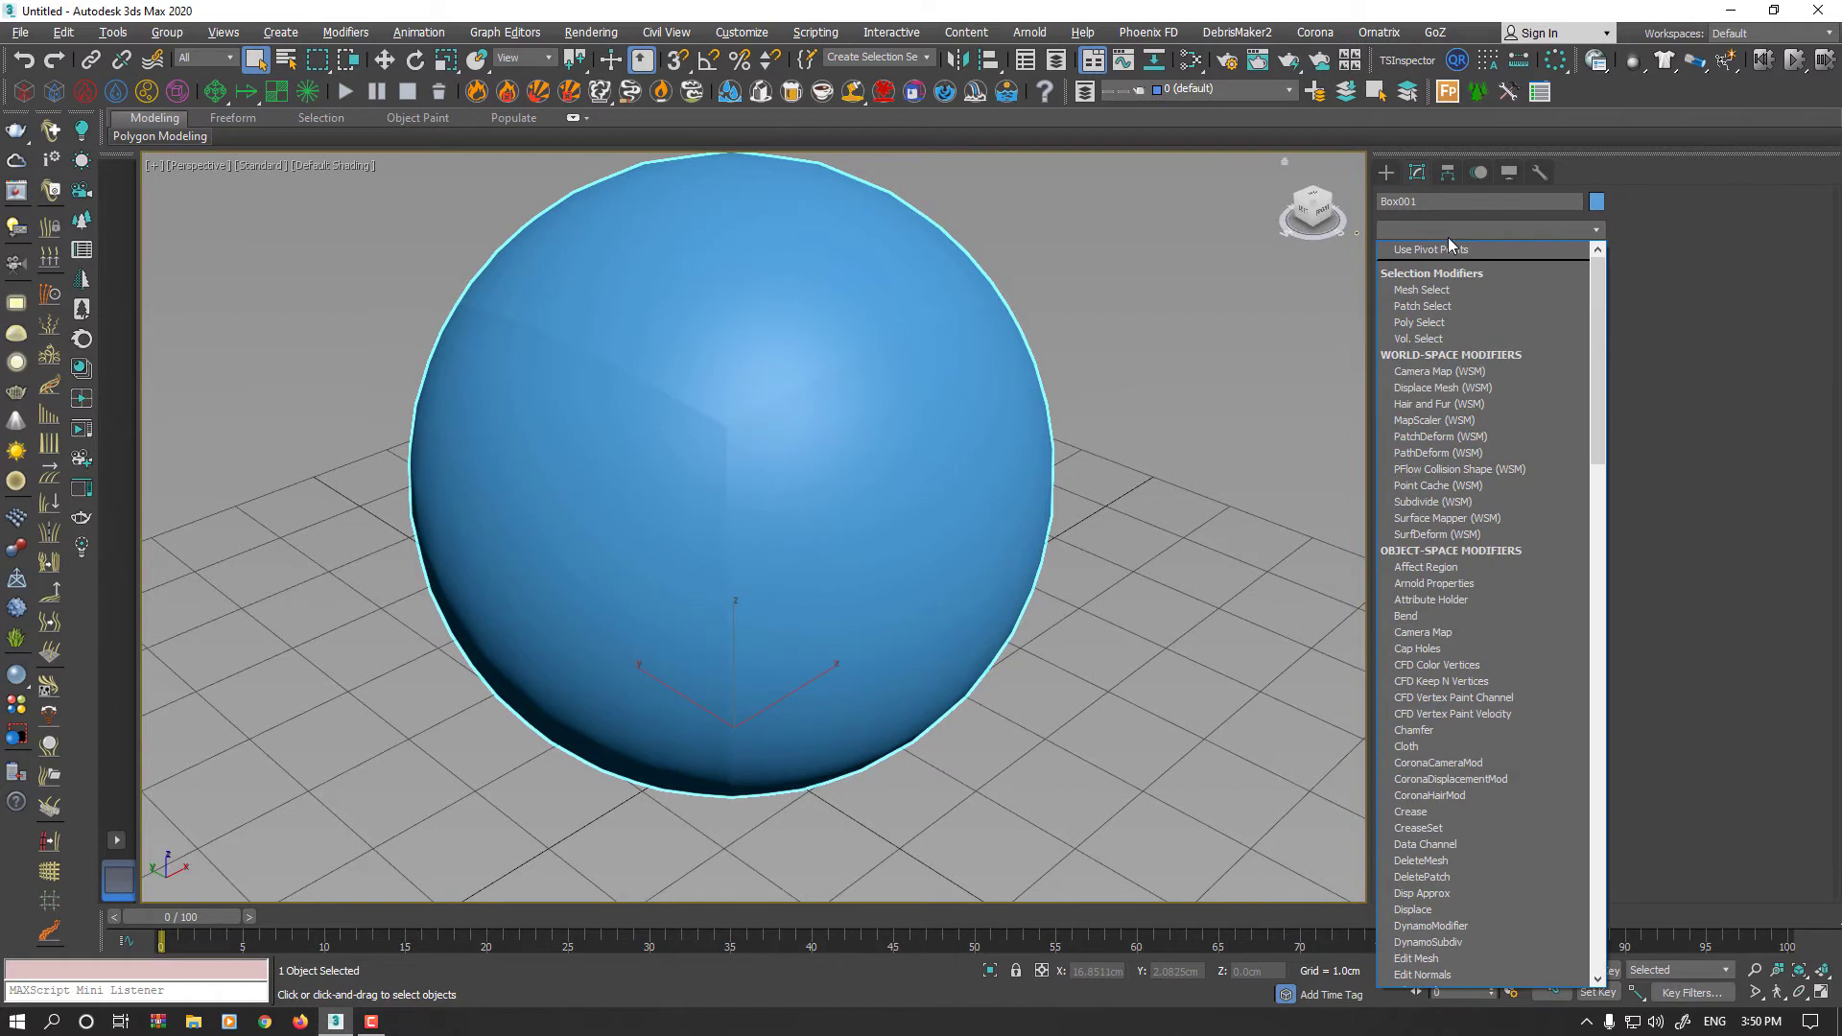
key("s")
key("m")
left_click(1442, 249)
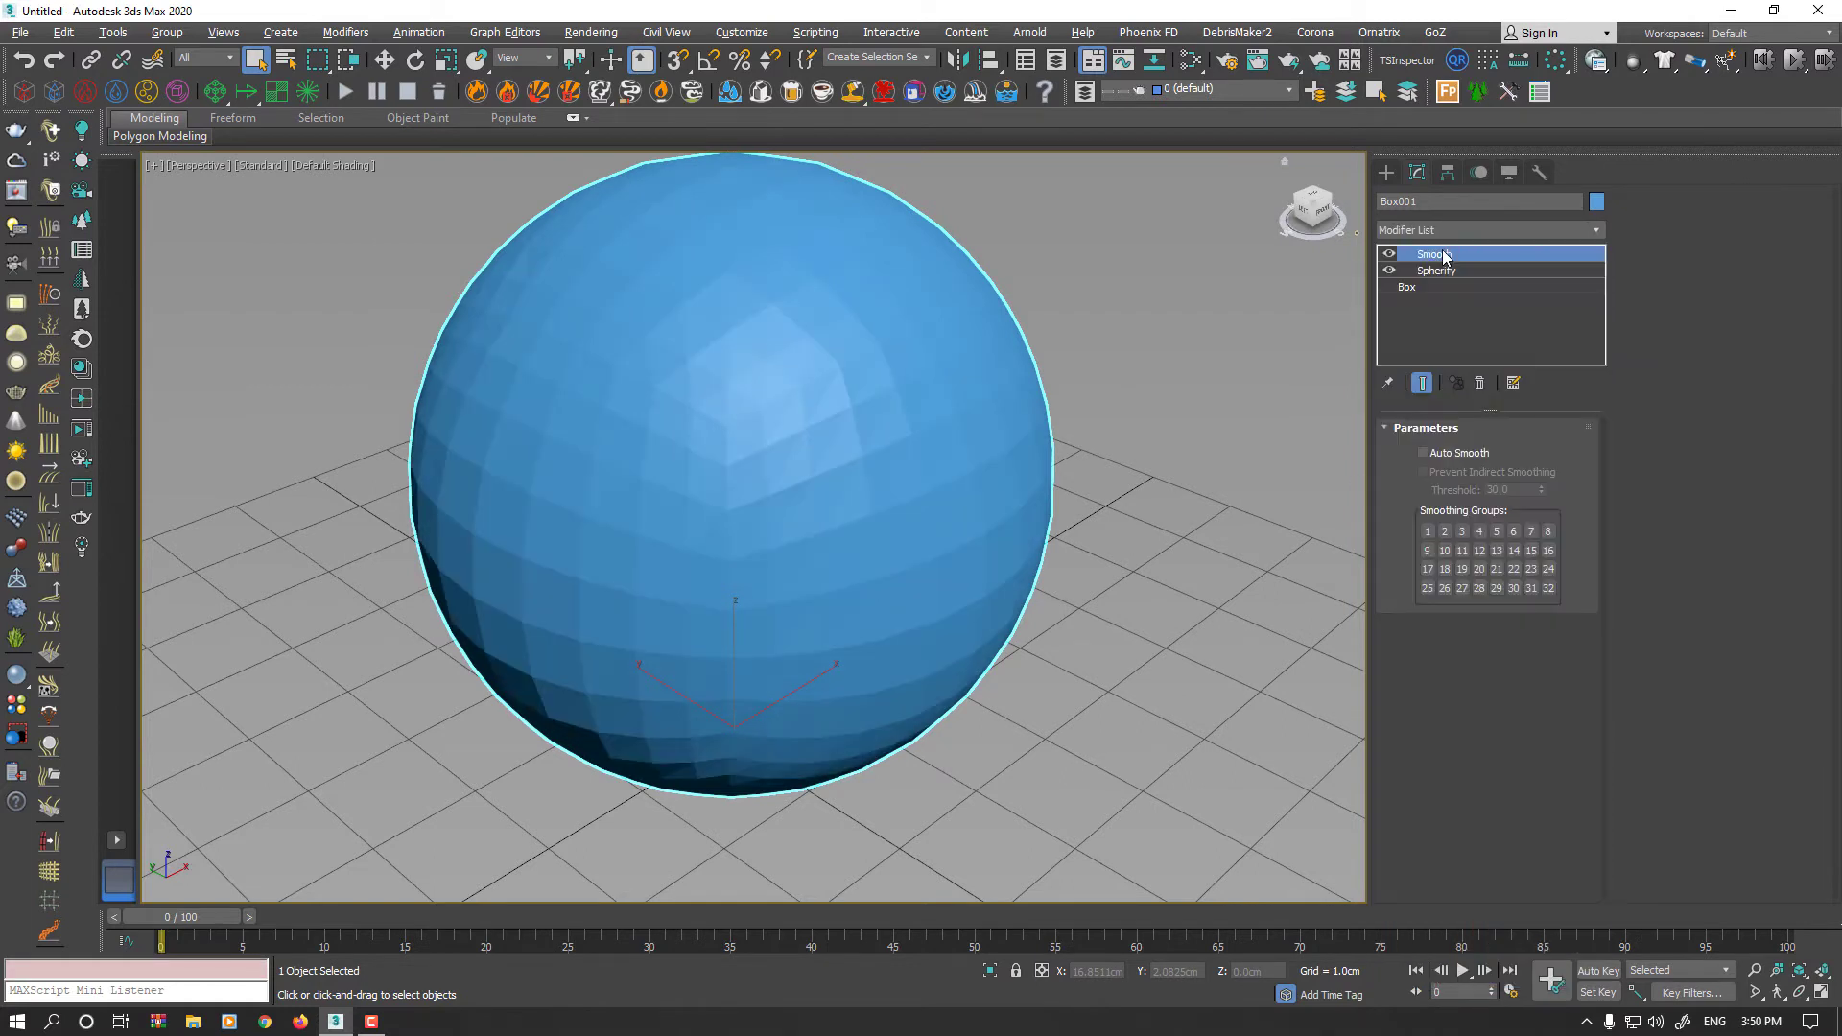
left_click(1451, 453)
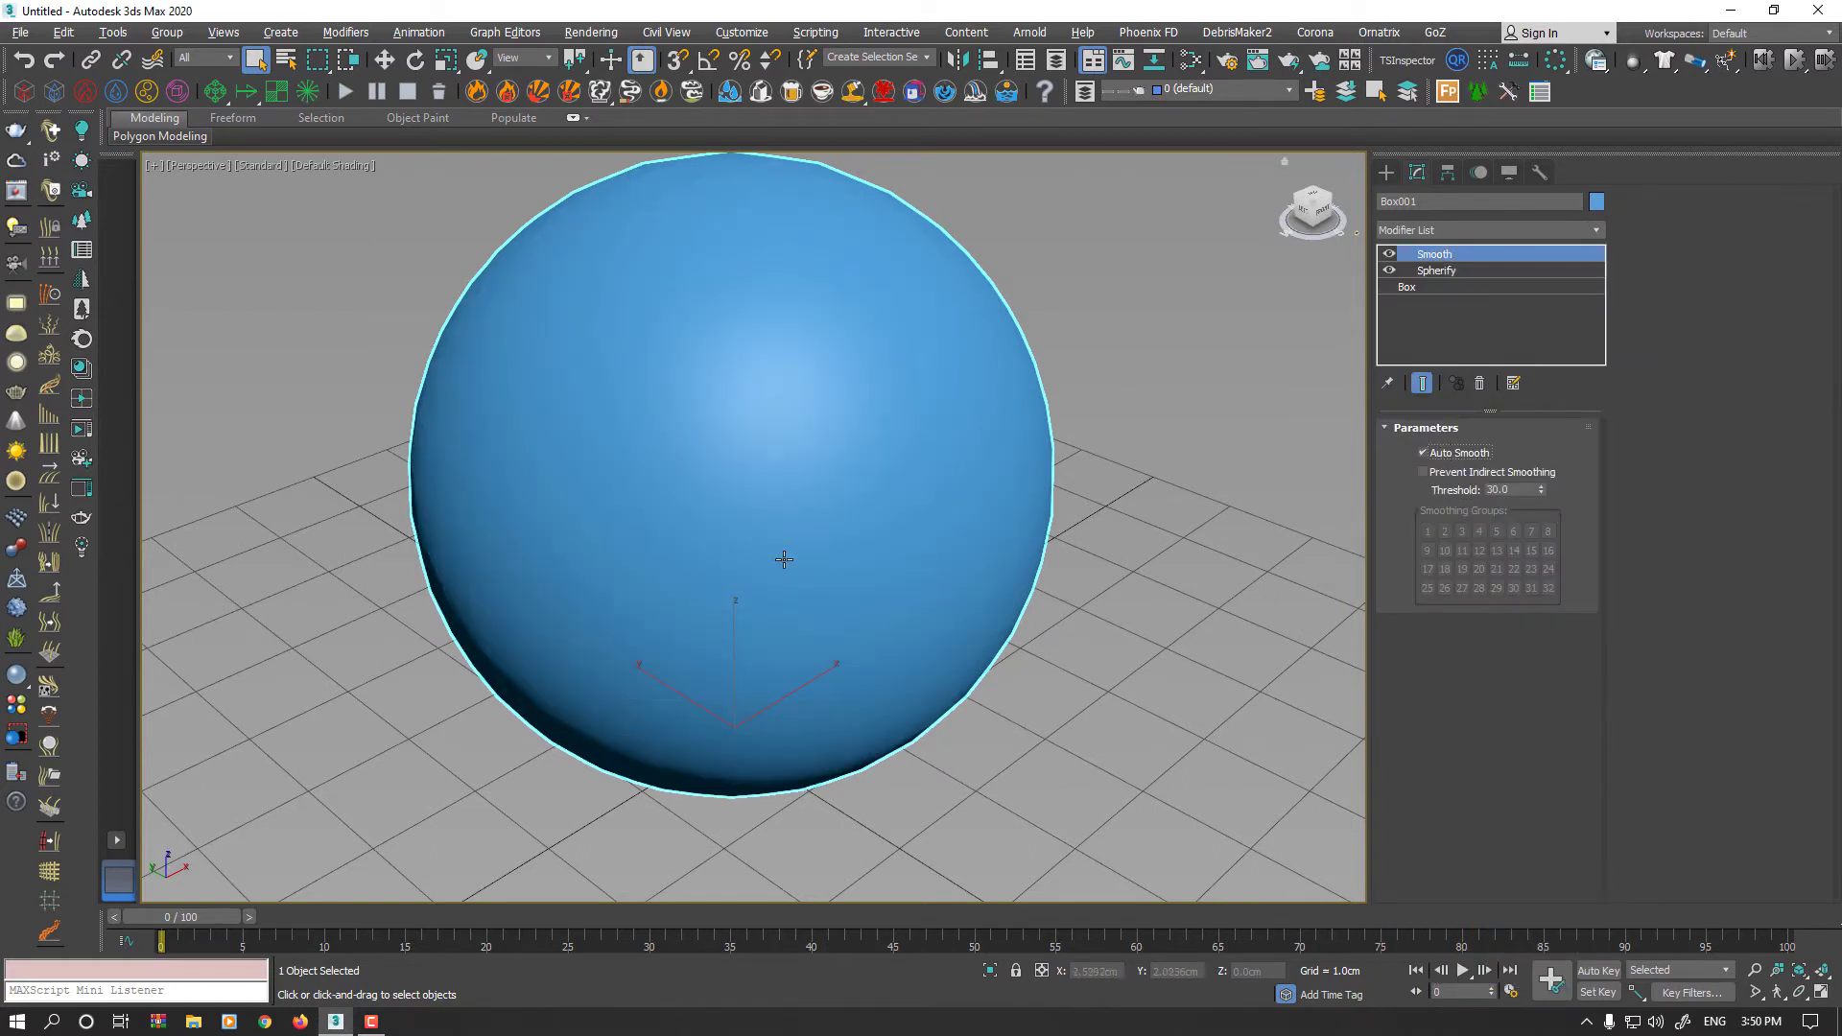
Step: Inspect the smoothed sphere with its mesh edges shown and hidden, and delete it from the scene
scroll(810, 553, "down", 3)
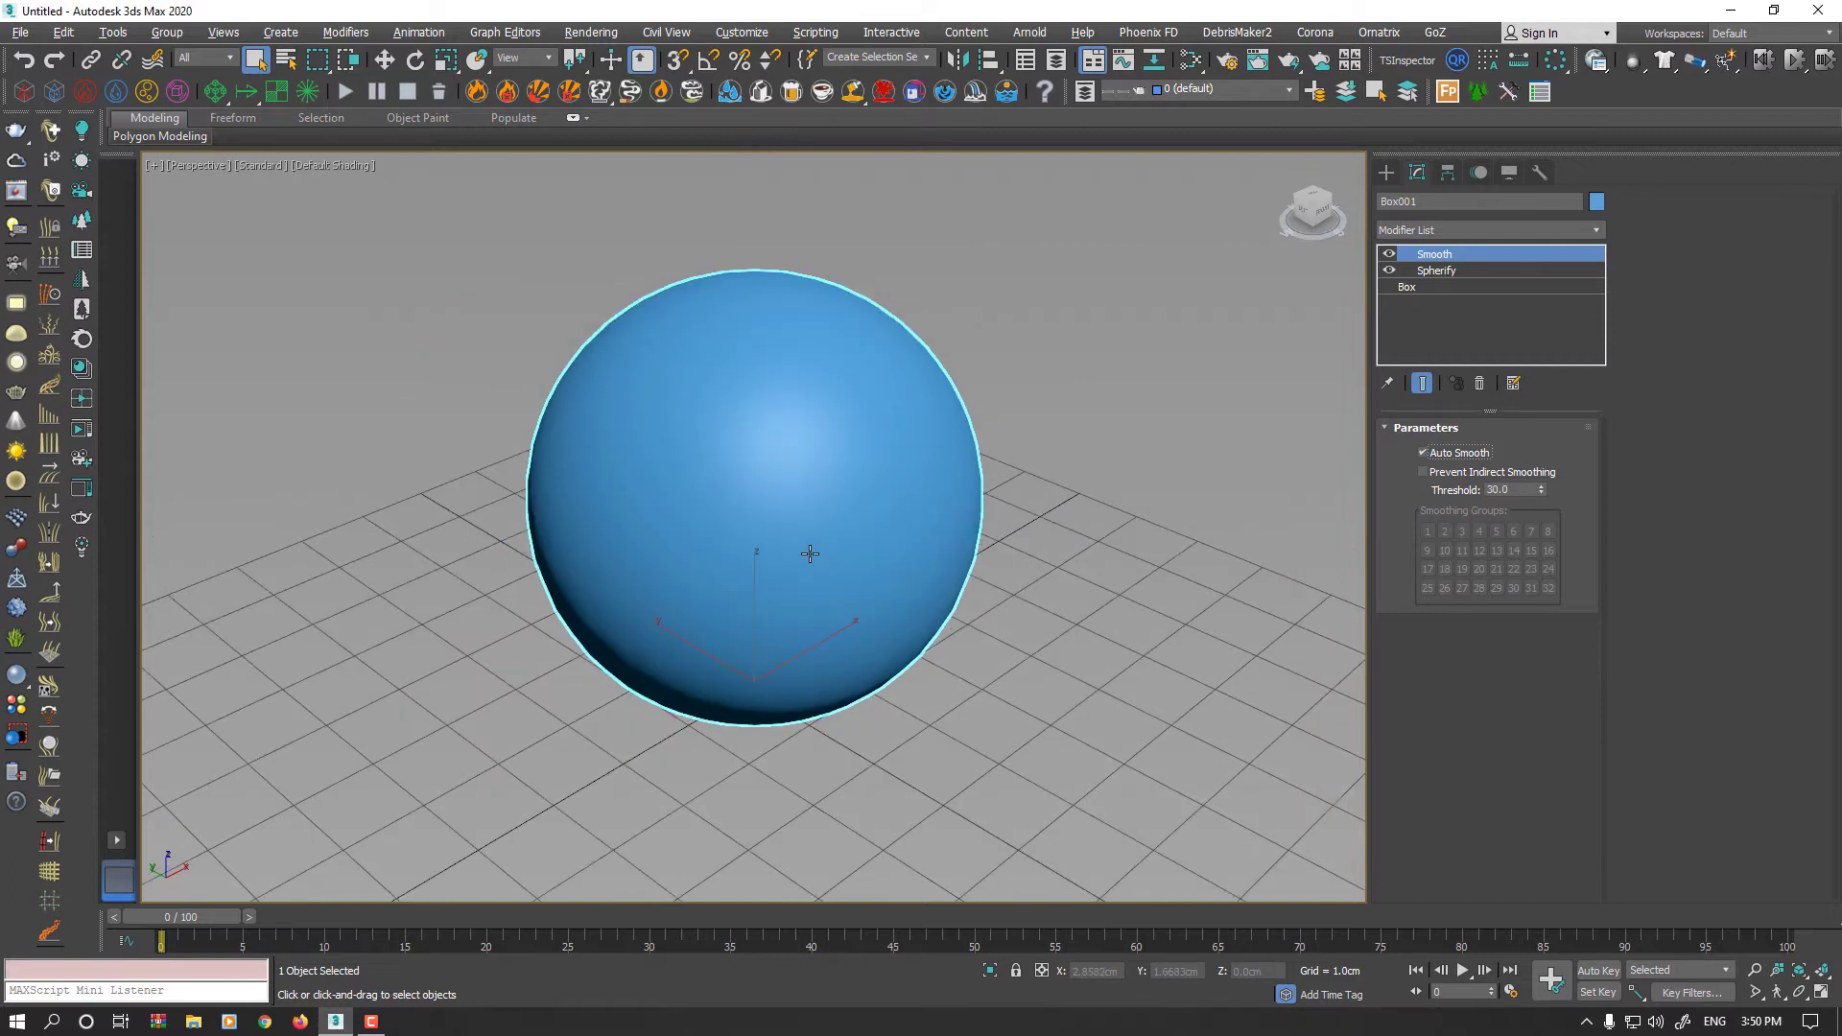
key("F4")
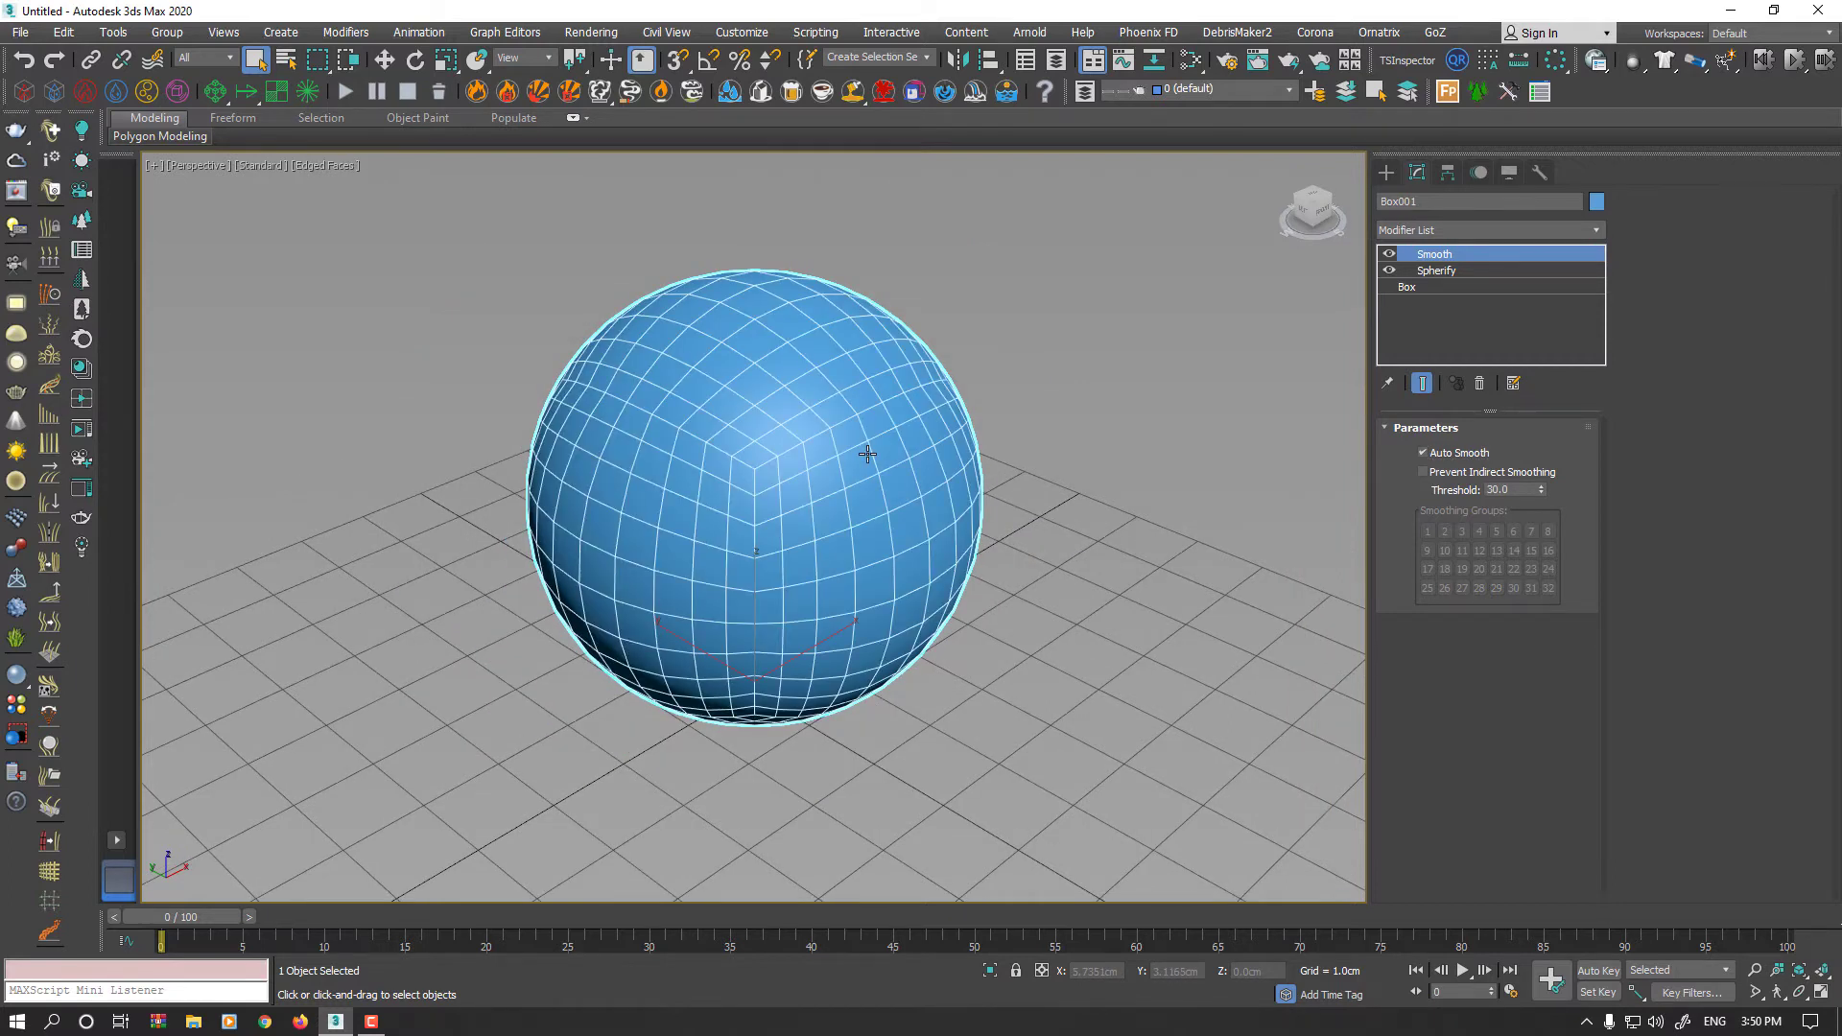
key("F4")
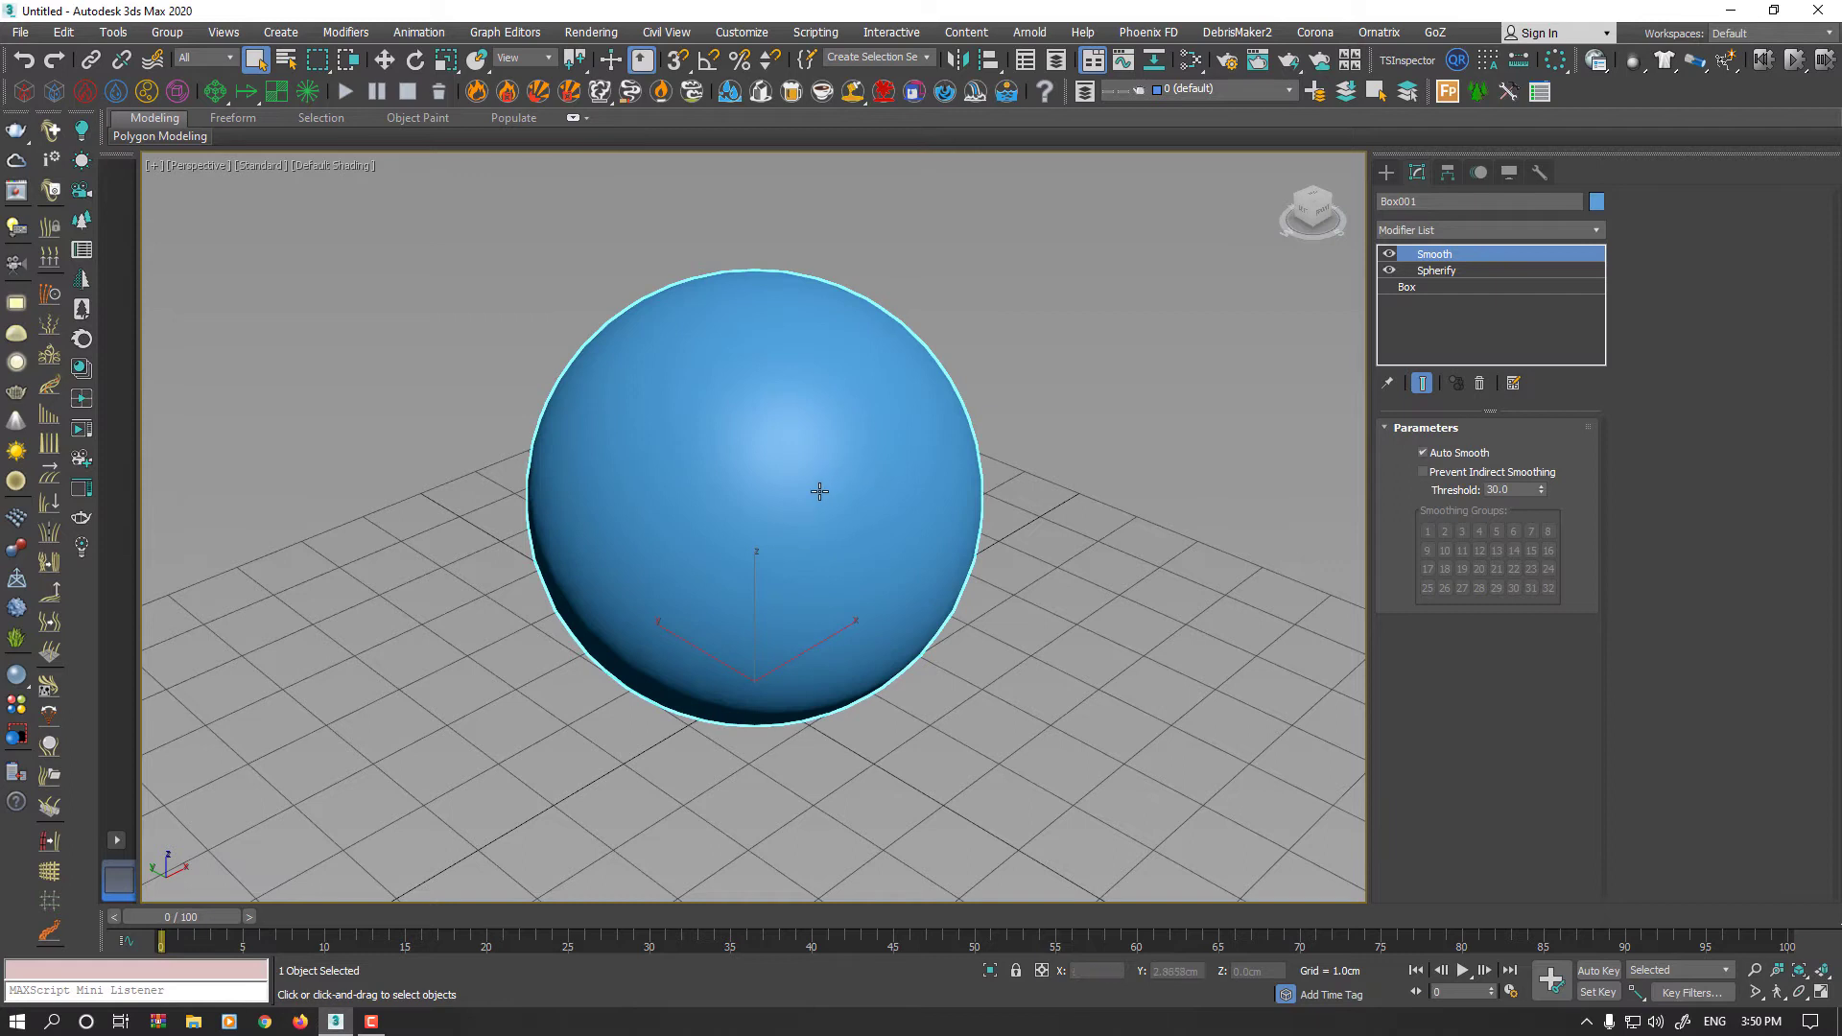
mouse_move(818, 493)
middle_mouse_down("alt")
mouse_move(828, 453)
mouse_move(786, 508)
middle_mouse_up("alt")
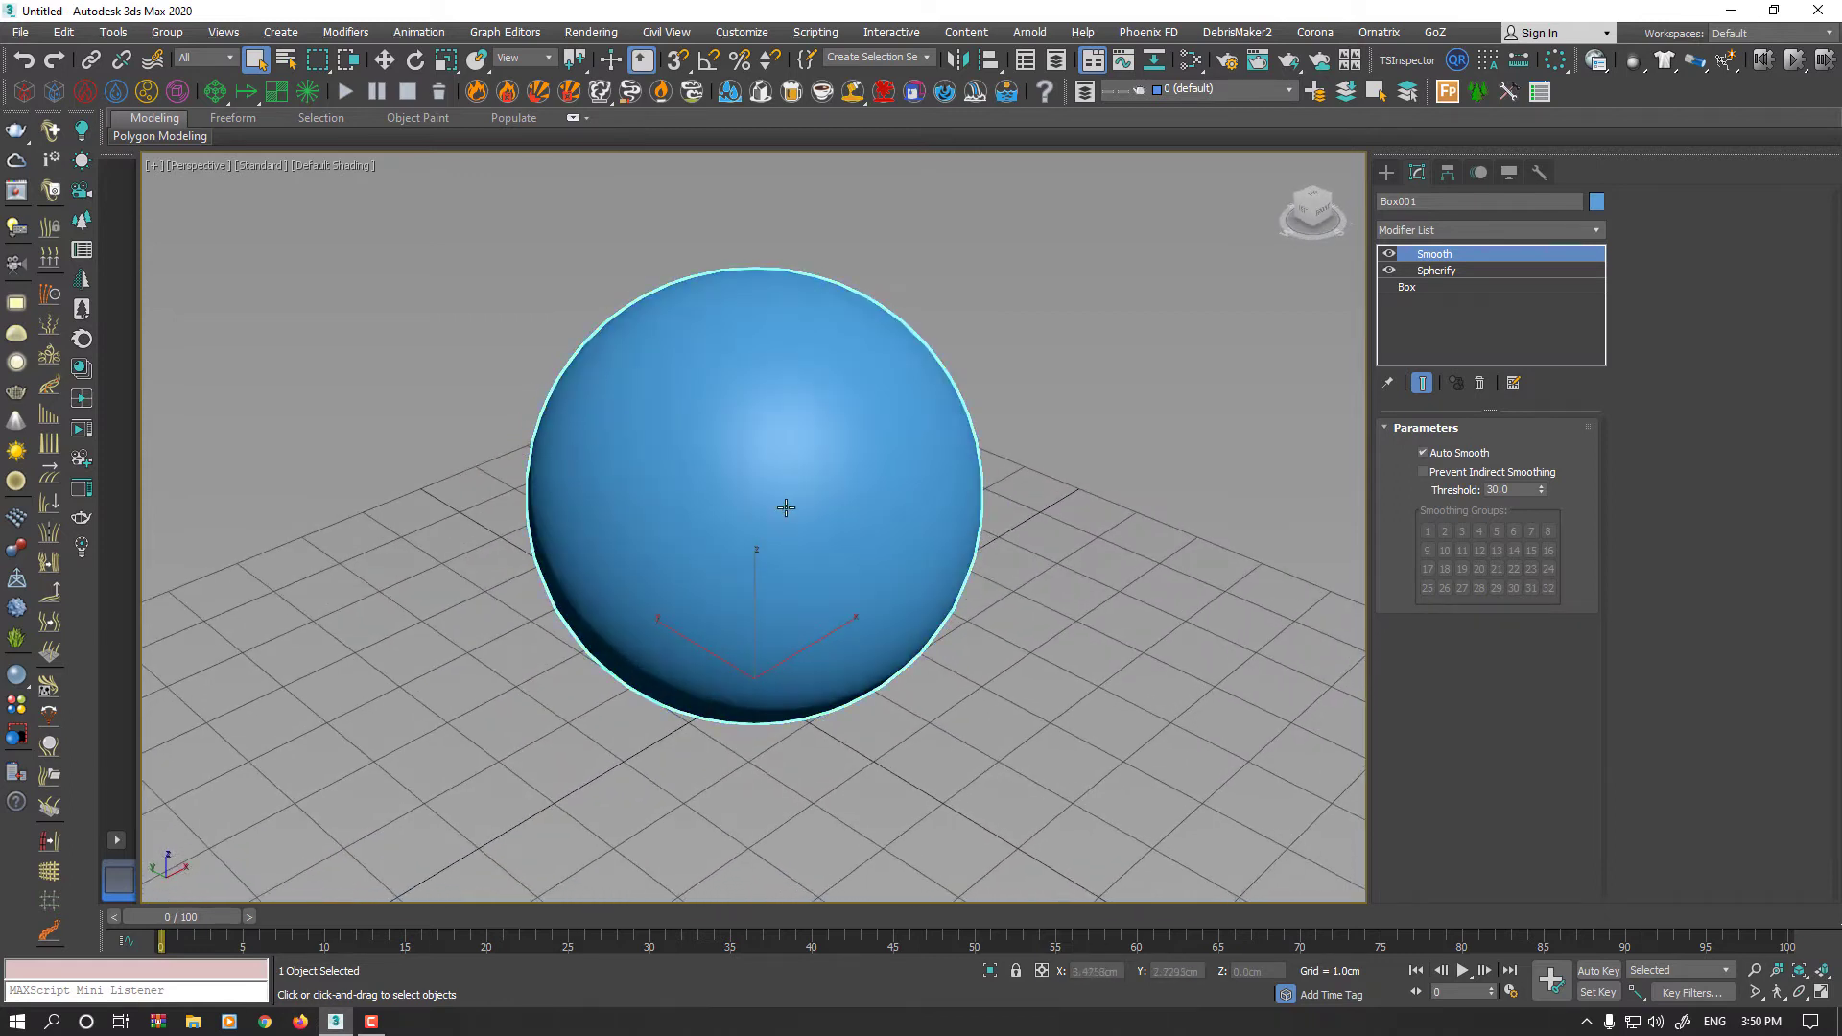
scroll(785, 508, "down", 2)
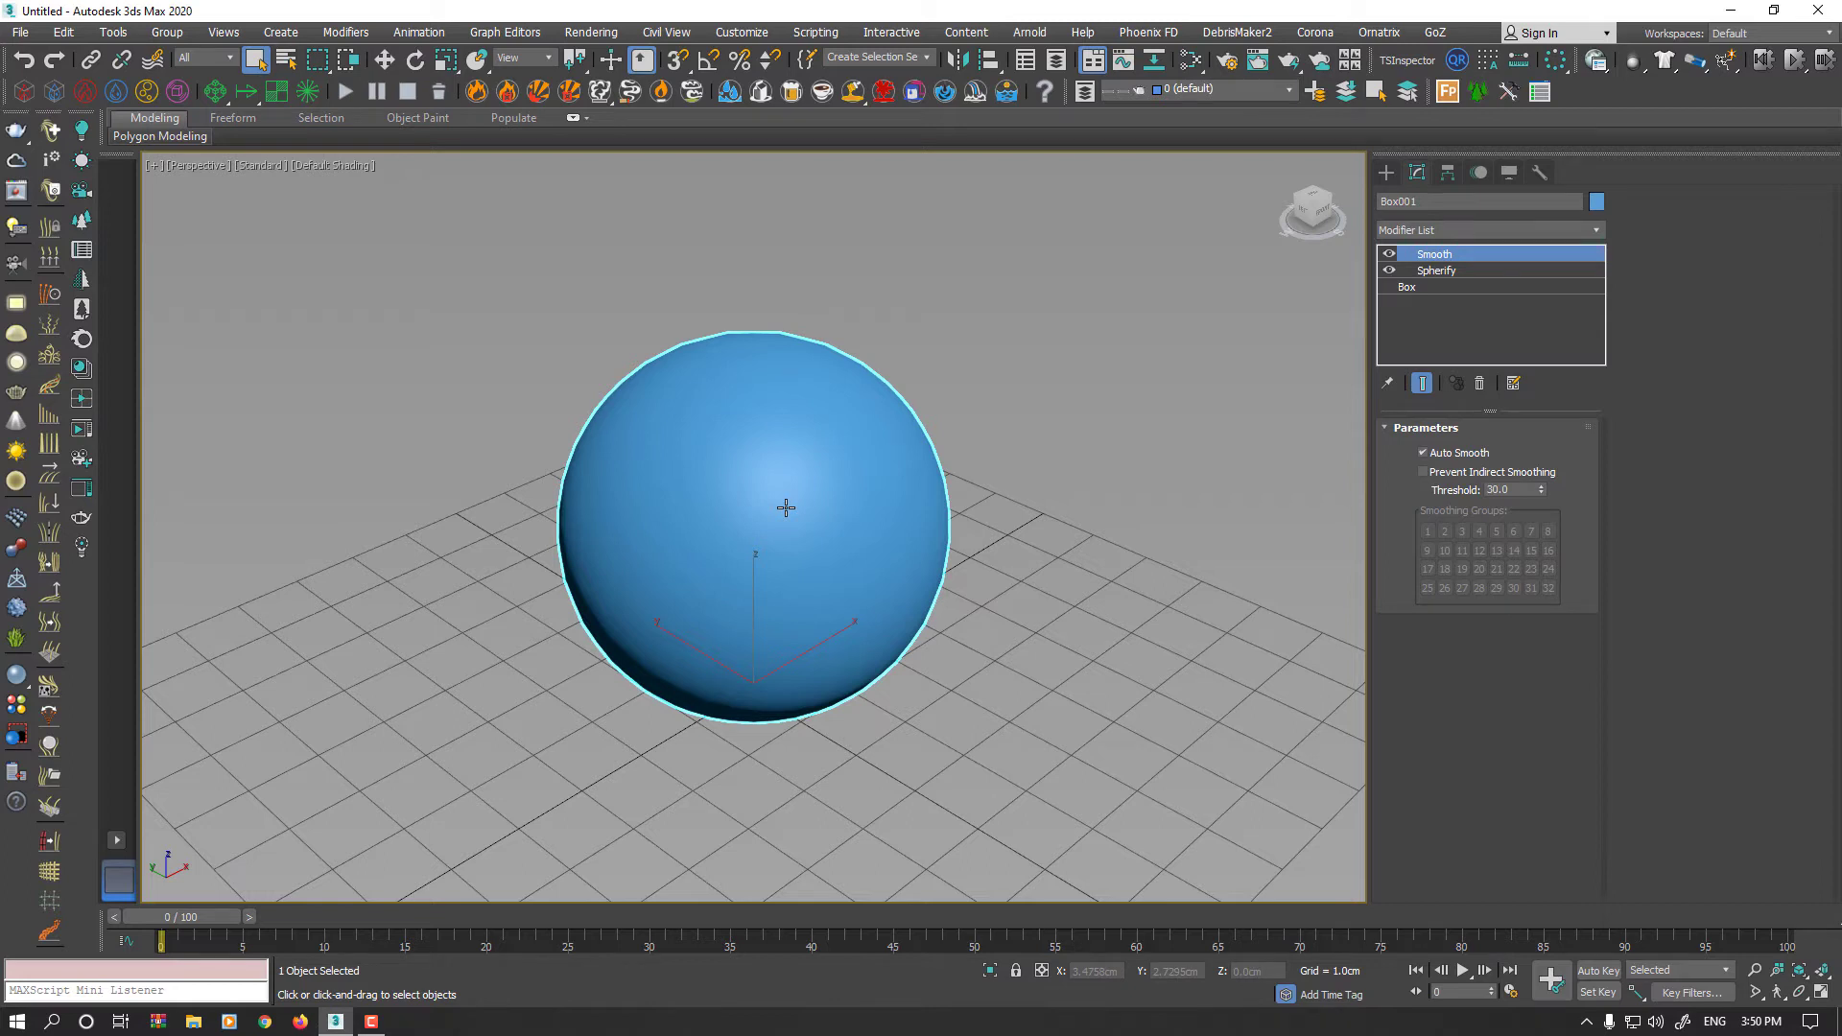
right_click(786, 508)
left_click(806, 527)
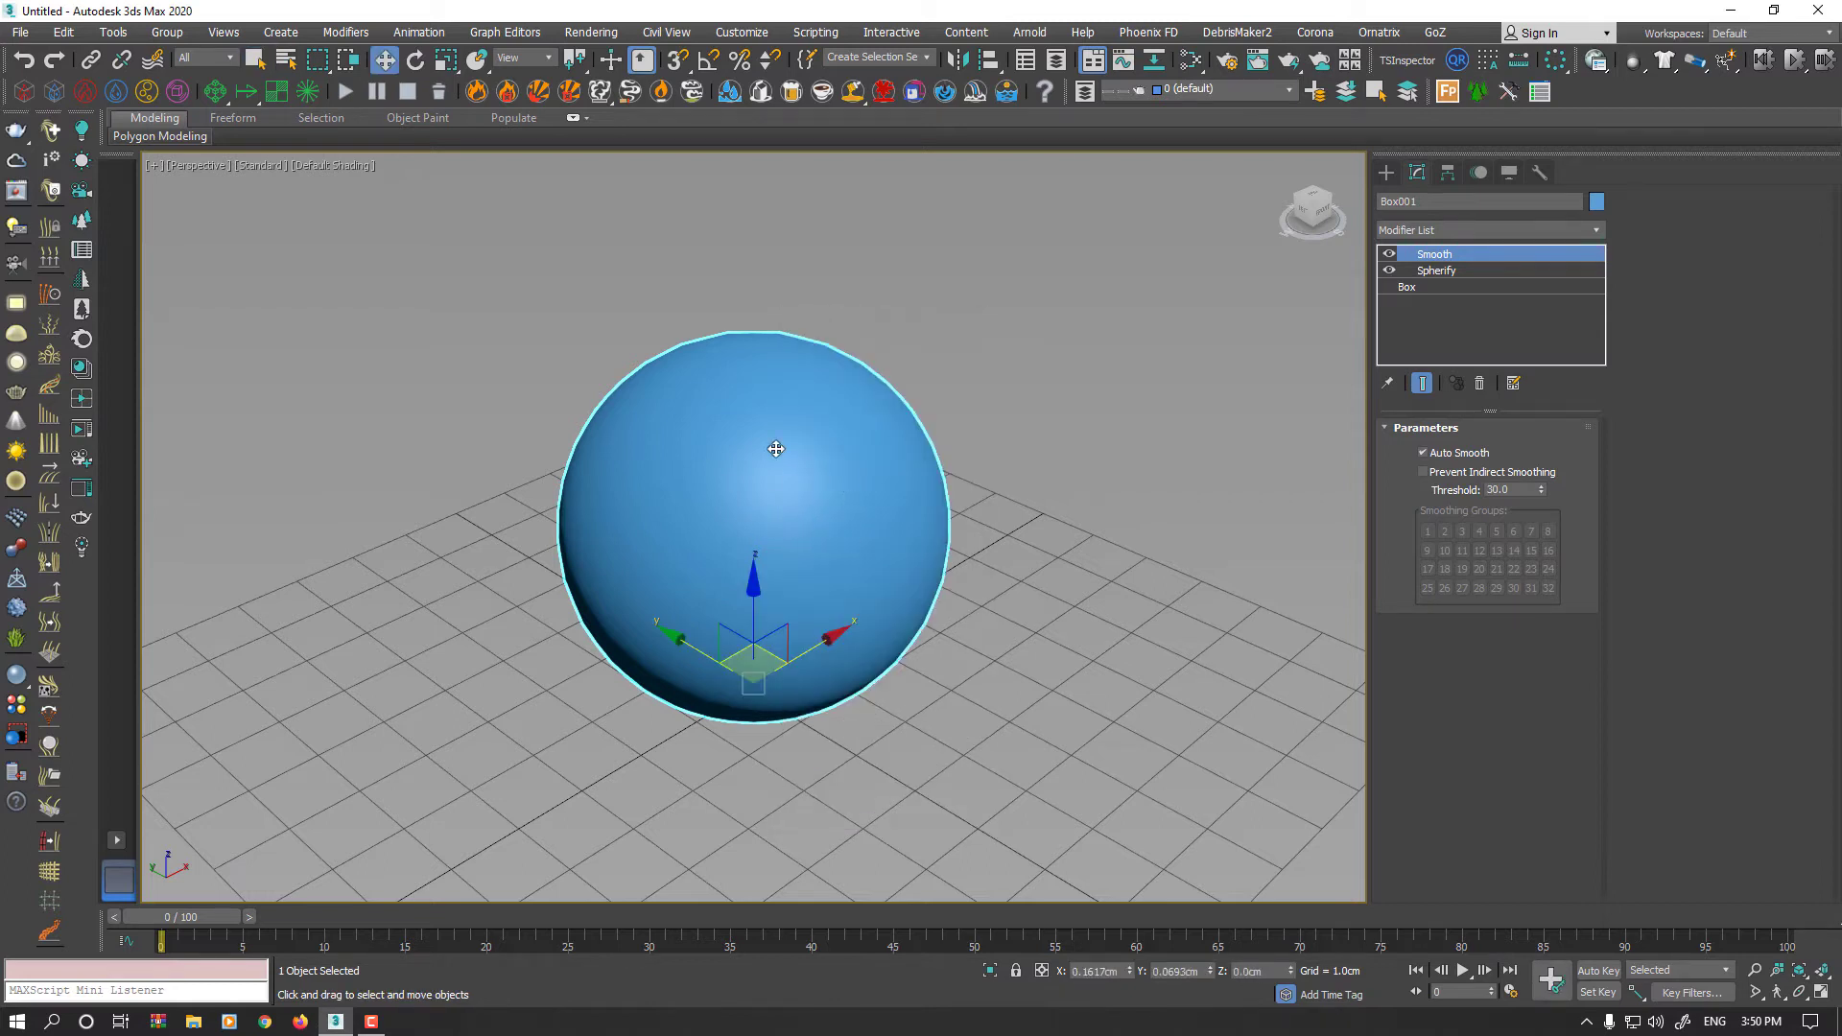
key("Delete")
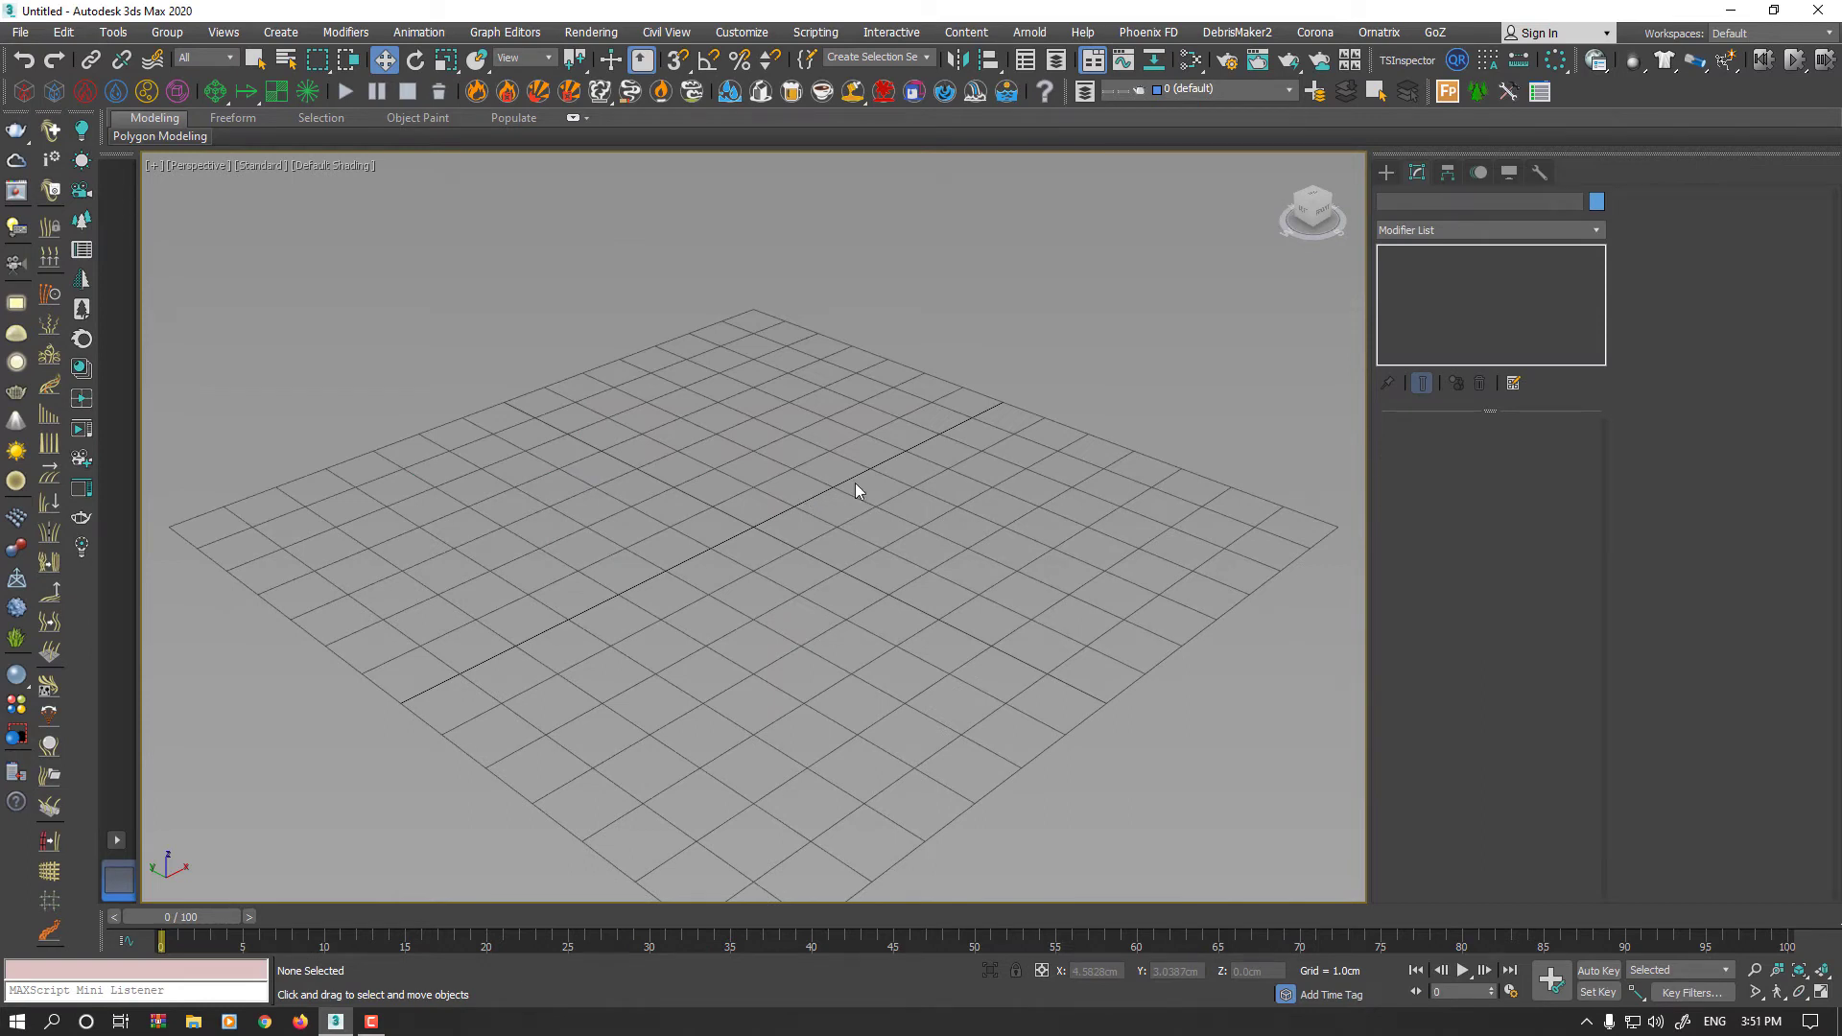
Step: Create a cylinder about 0.87 cm in radius and 6.6 cm high at the grid centre, with edged faces displayed
left_click(1385, 172)
left_click(1448, 327)
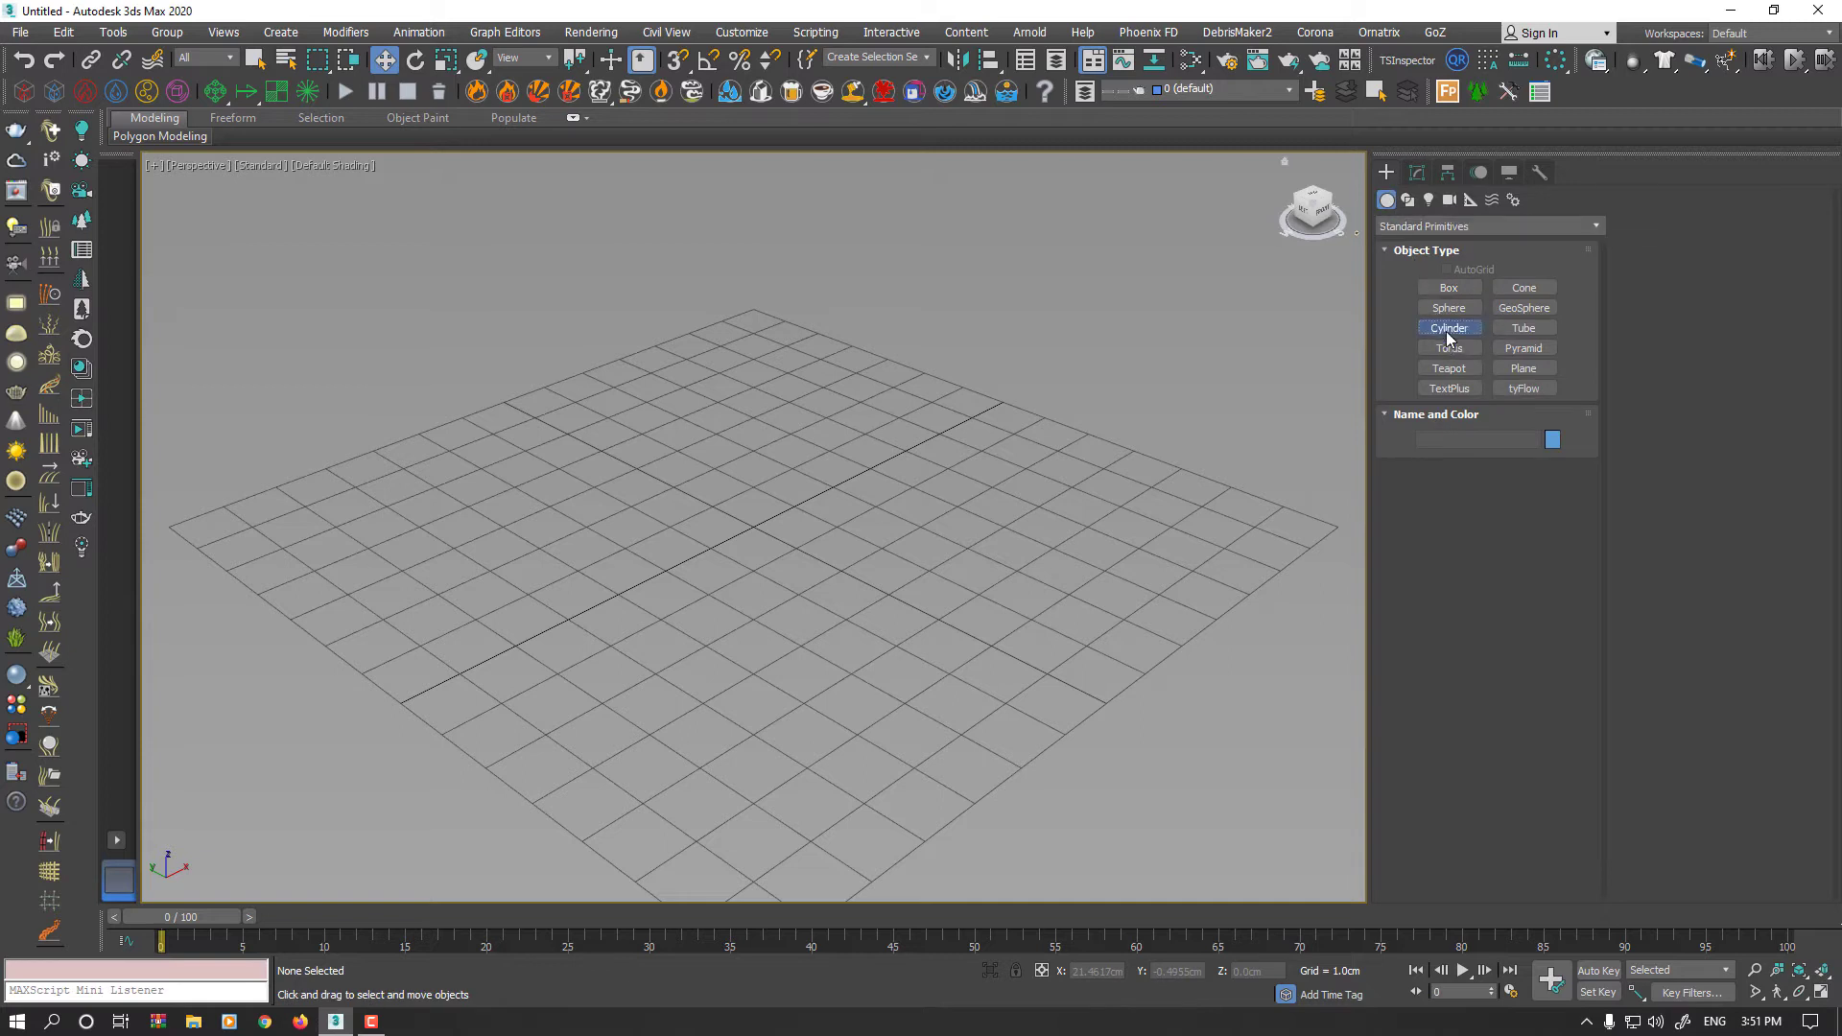
left_click_drag(757, 523, 812, 526)
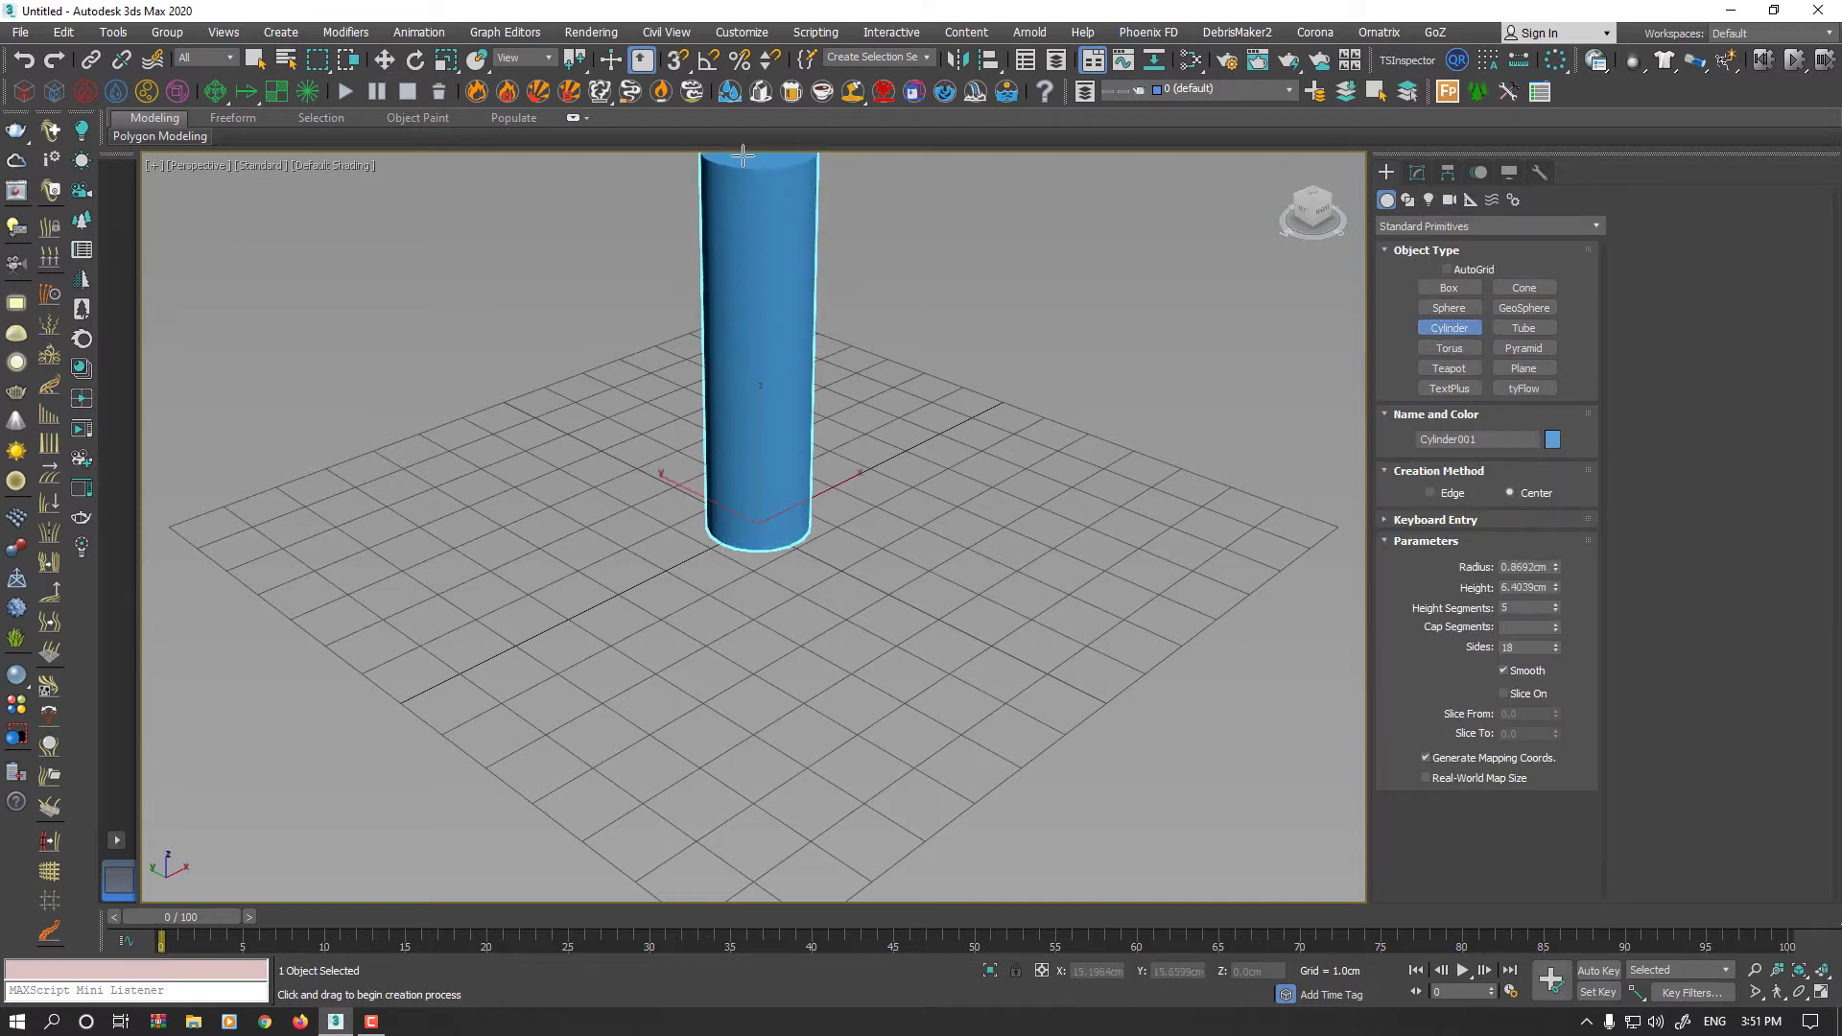
left_click(743, 148)
middle_click_drag(767, 309, 772, 386)
key("F4")
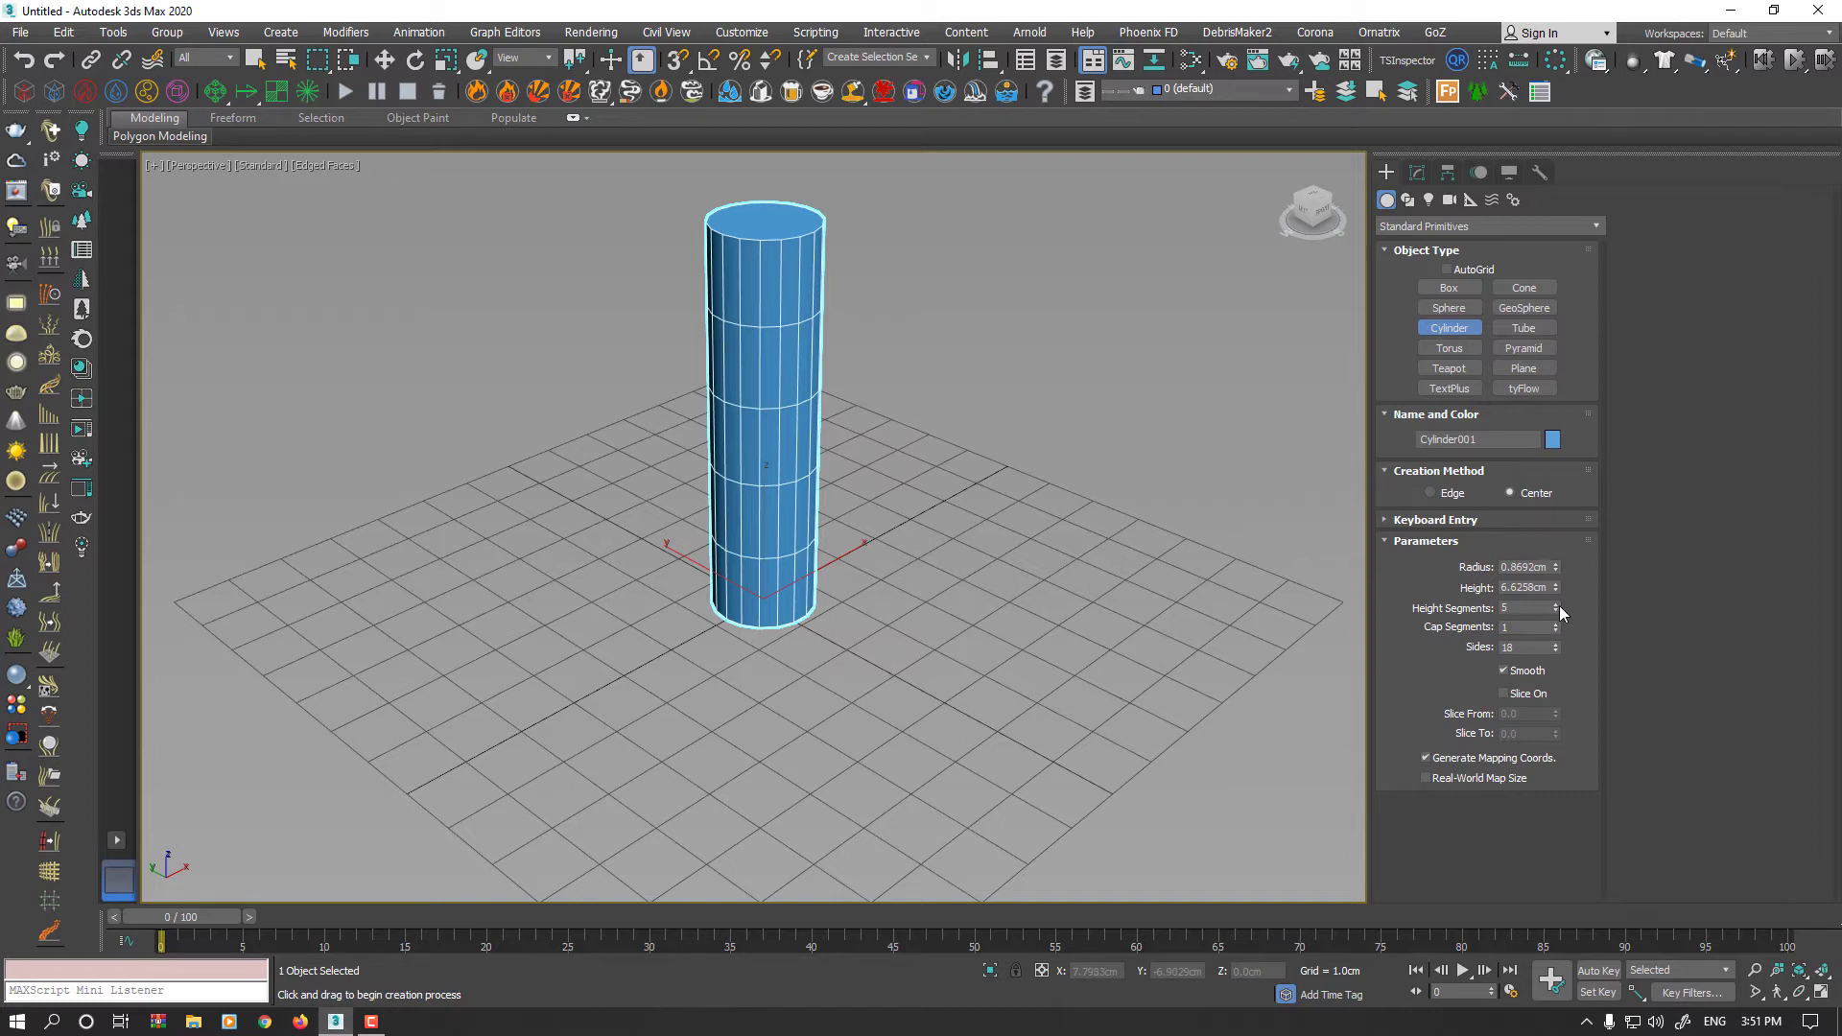
Step: Increase the cylinder's height segments to make a dense mesh and convert it to an Editable Poly
left_click_drag(1556, 608, 1552, 580)
mouse_move(886, 491)
middle_mouse_down()
mouse_move(886, 468)
mouse_move(887, 520)
middle_mouse_up()
right_click(806, 398)
right_click(802, 393)
mouse_move(960, 593)
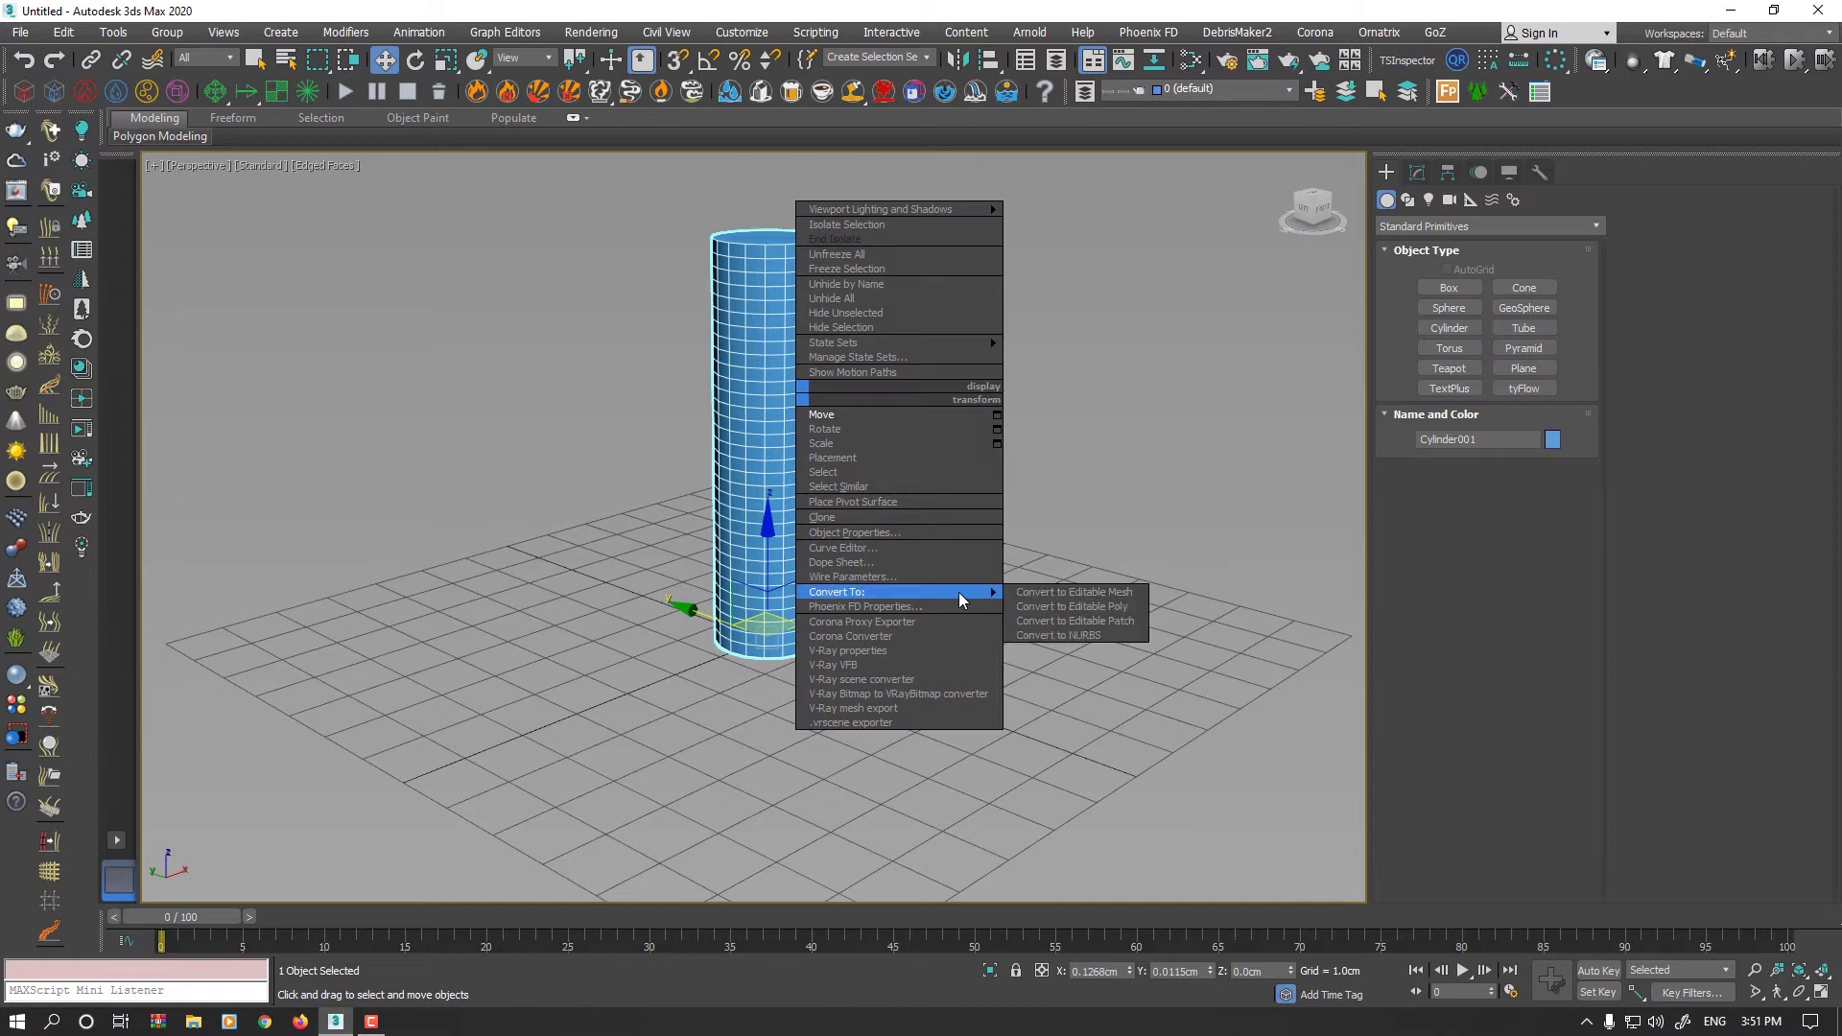
left_click(1080, 607)
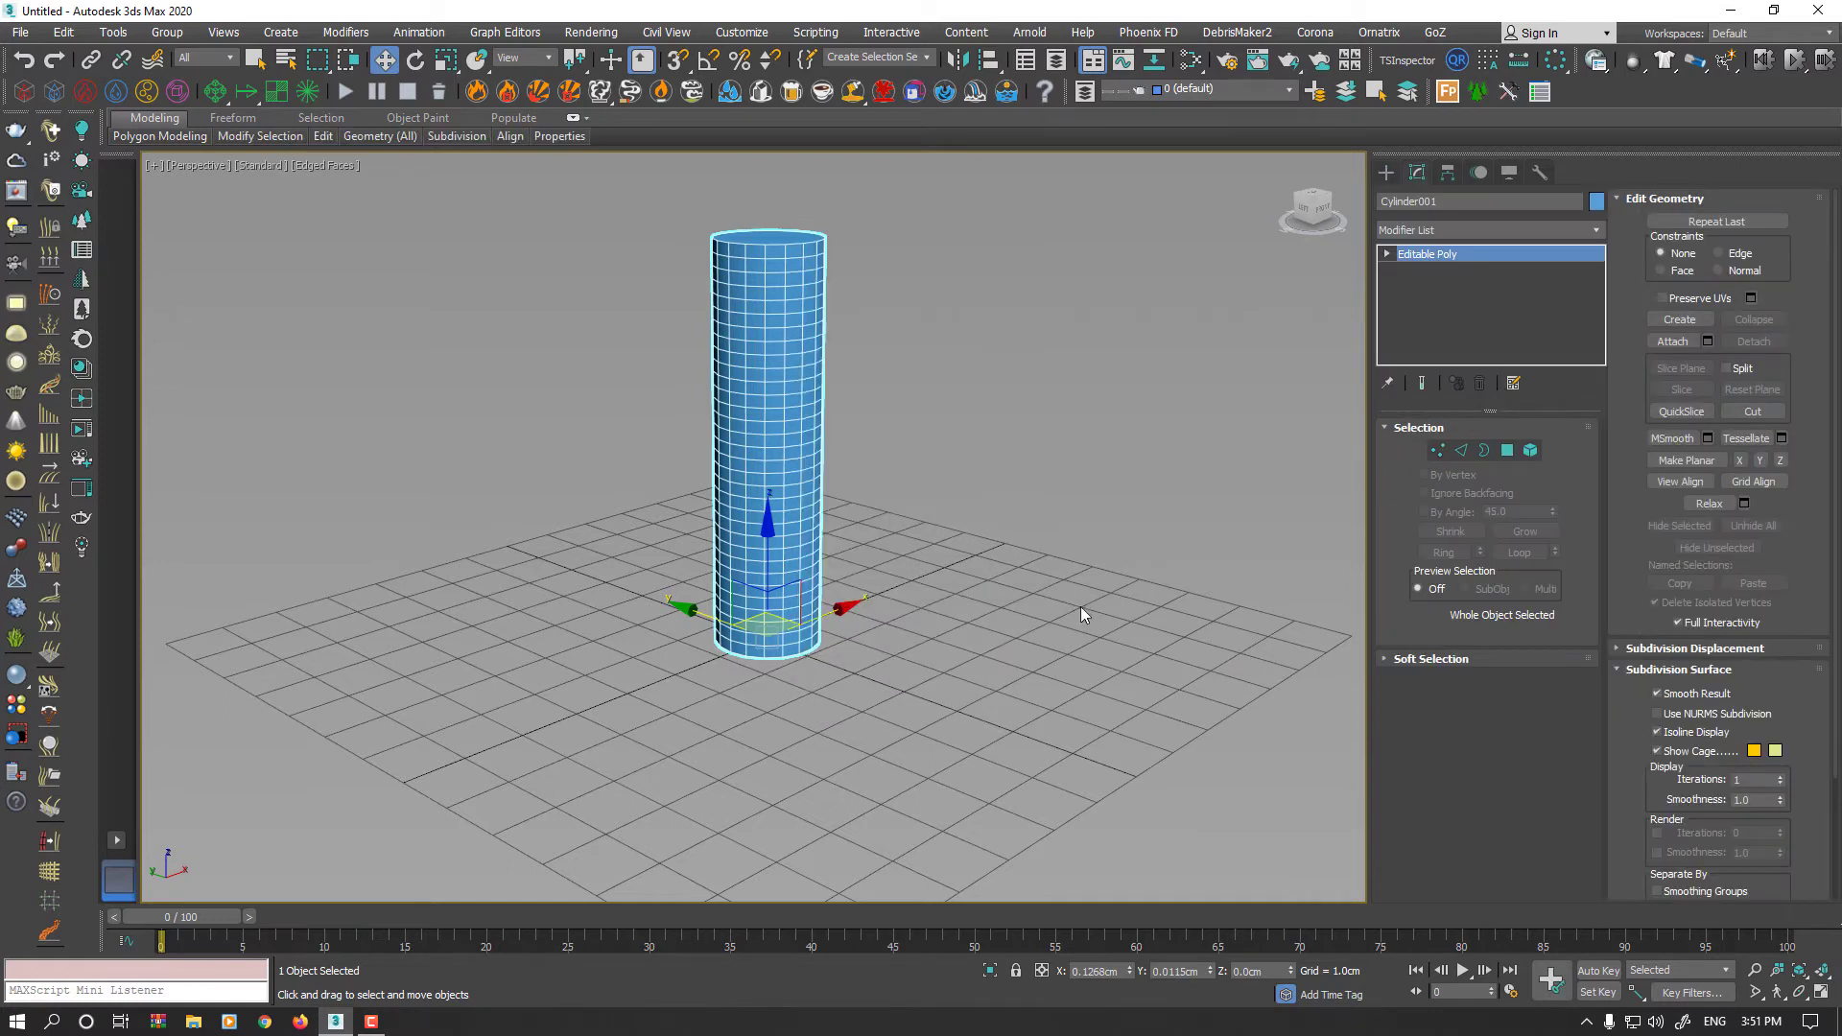
Step: Select a band of polygons all the way around the middle of the cylinder, using the front view
left_click(1507, 451)
key("f")
scroll(756, 394, "up", 5)
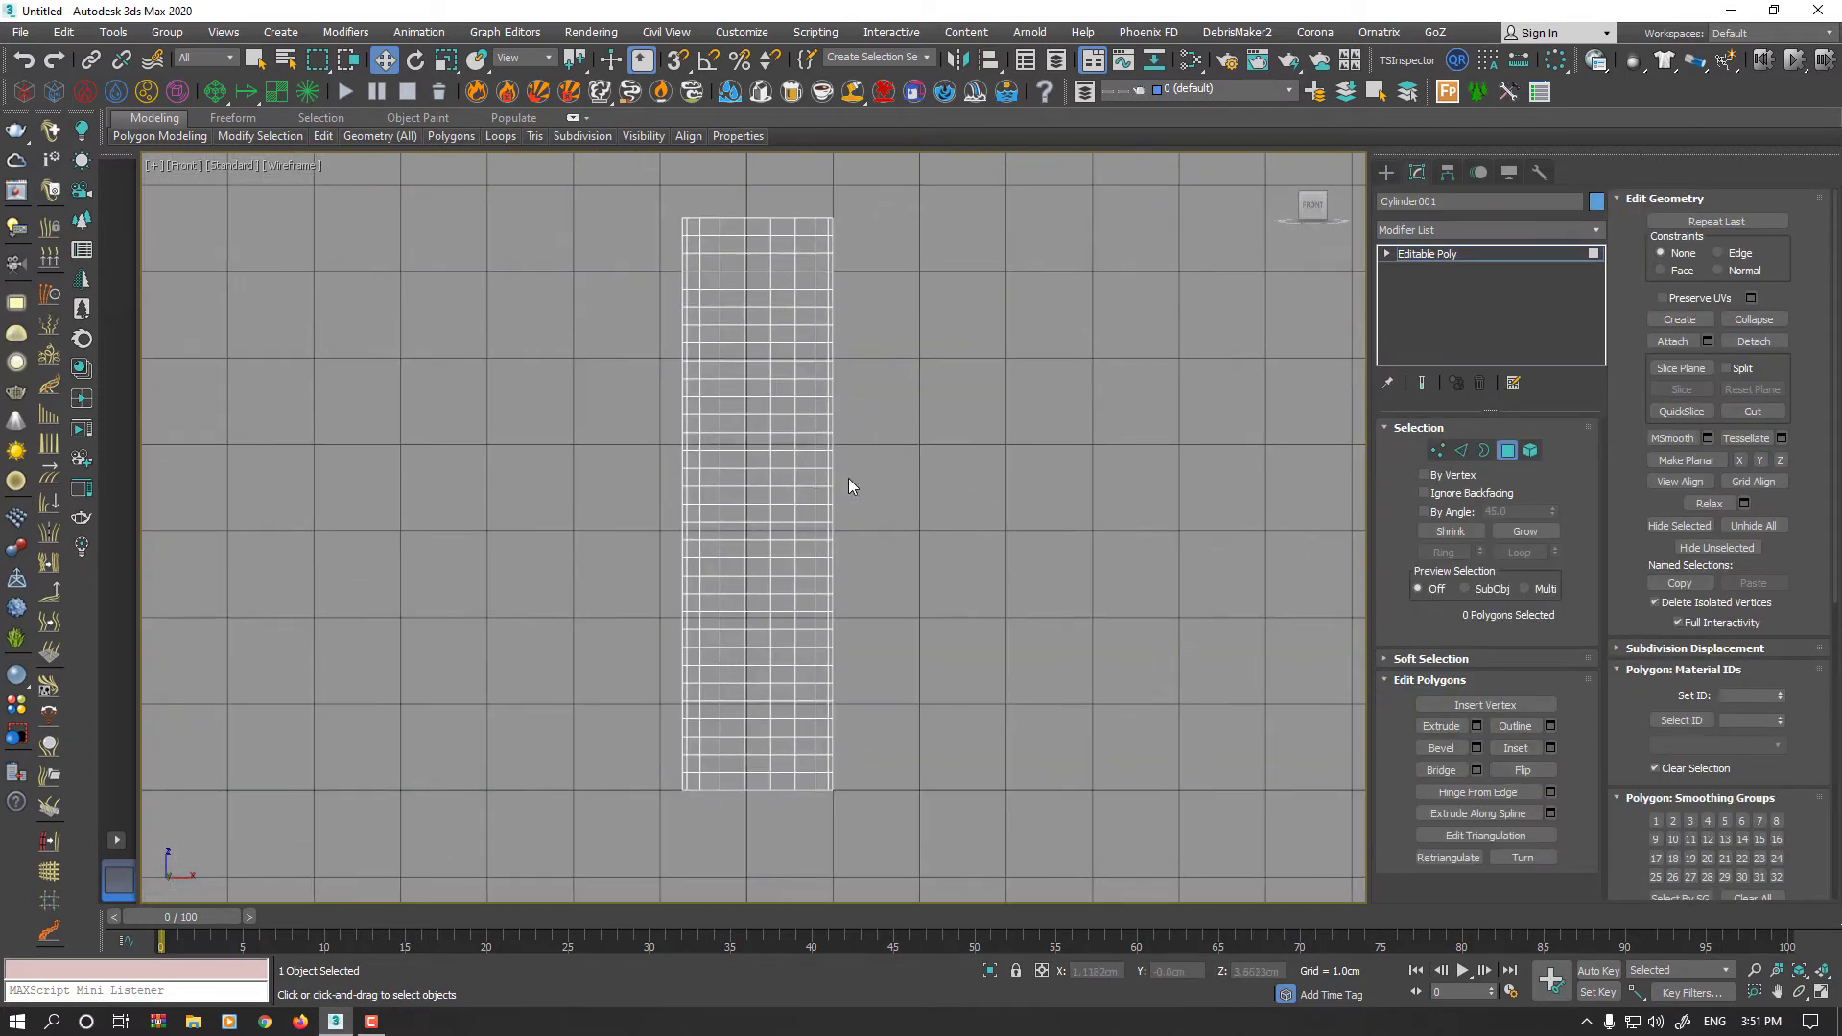
left_click_drag(862, 445, 608, 517)
key("p")
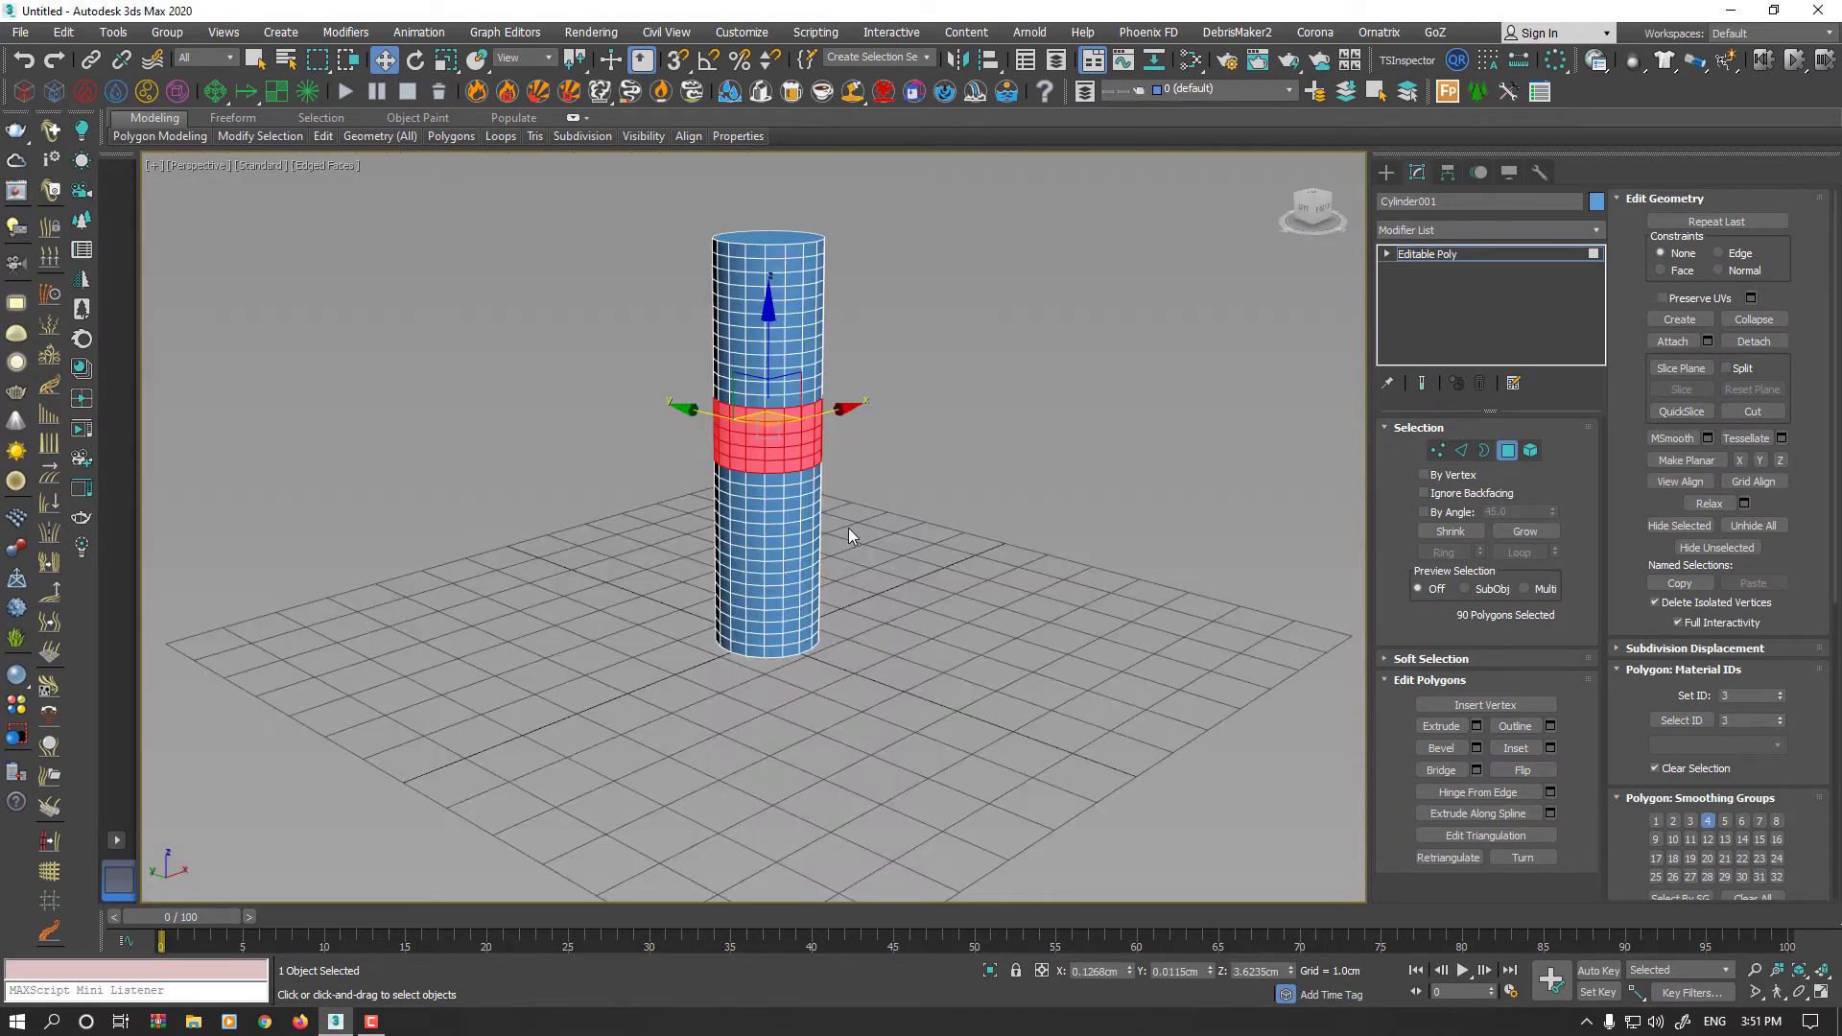
Step: Enable soft selection for the selected polygon band
scroll(842, 505, "up", 4)
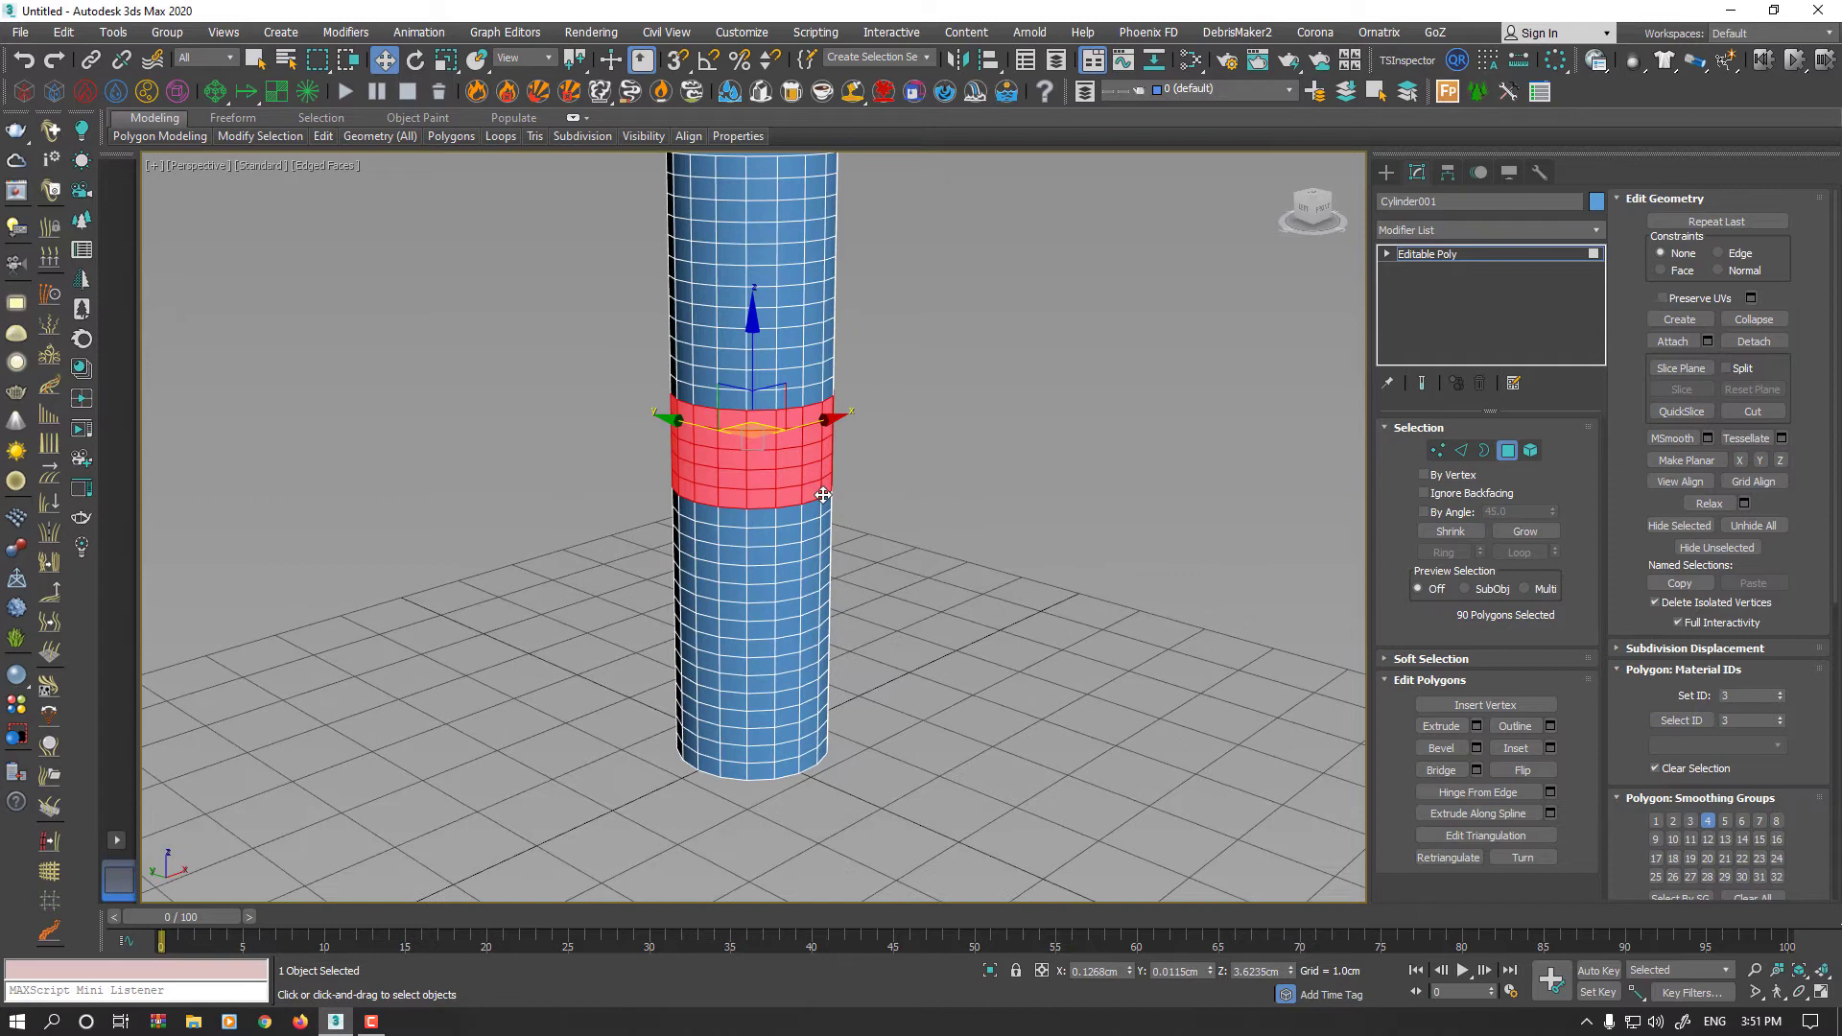
left_click(1428, 662)
left_click(1698, 224)
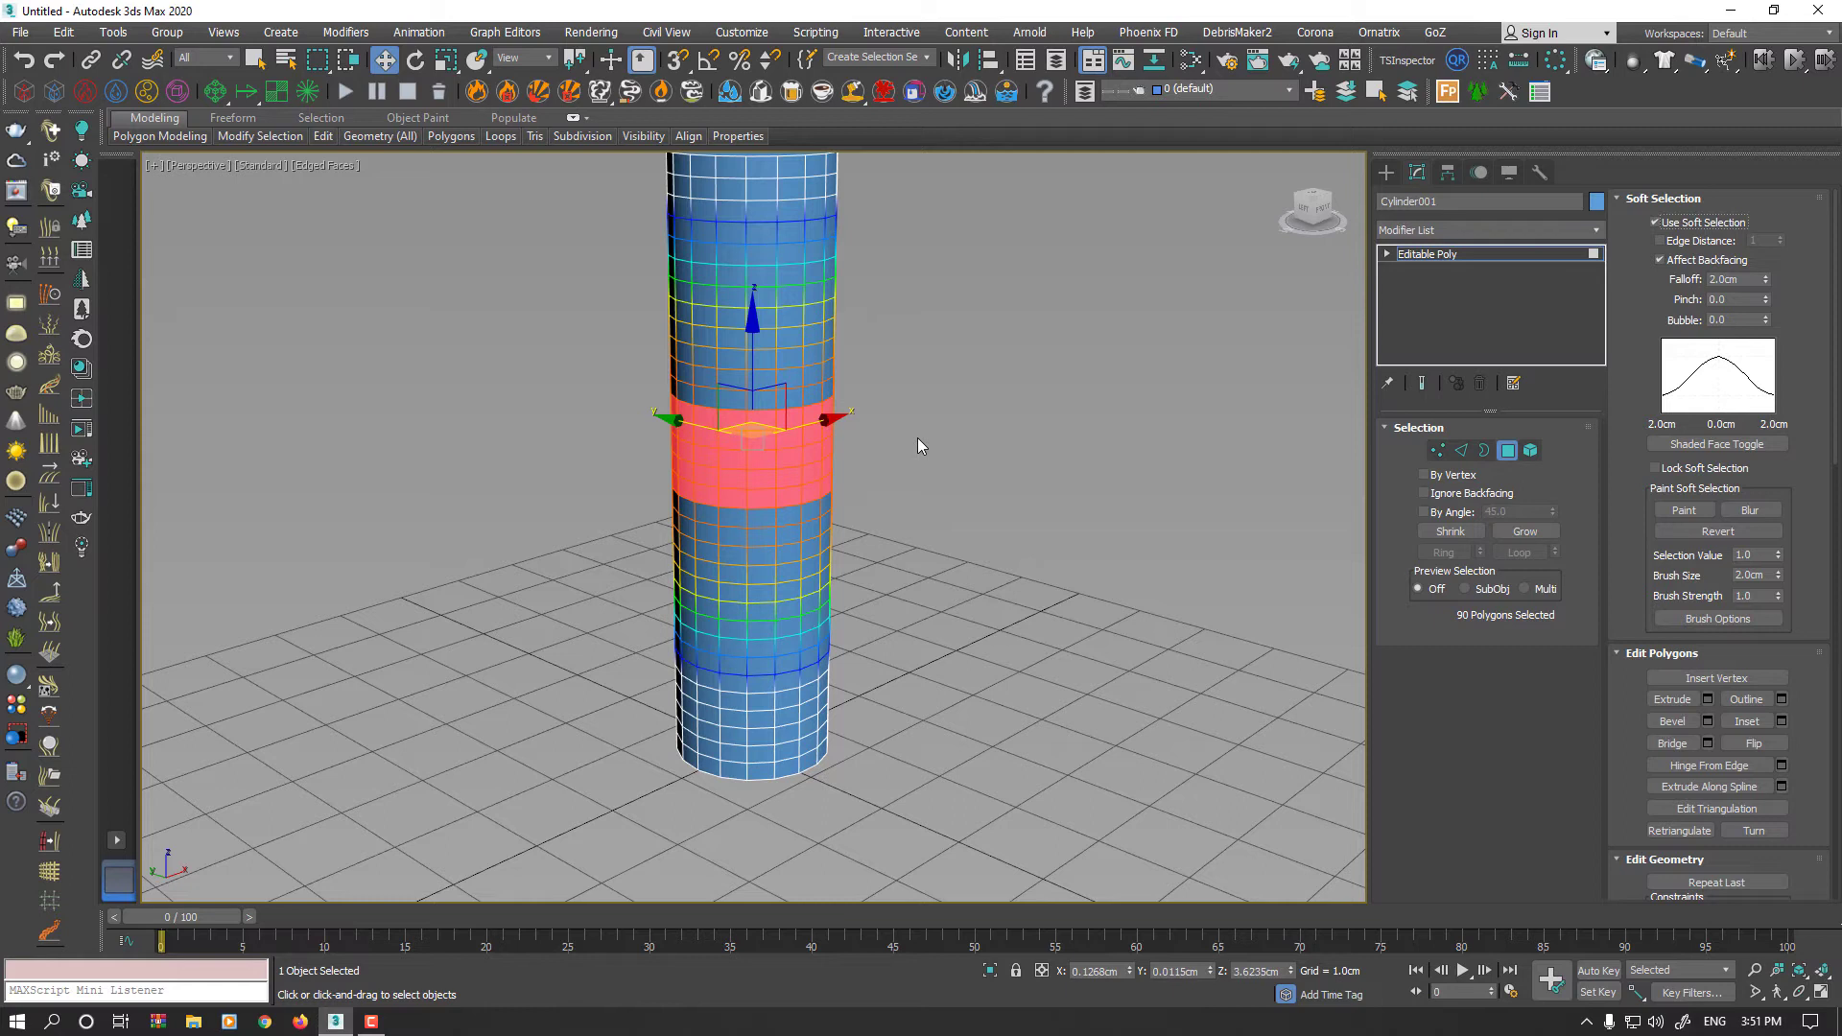
Step: Apply a Spherify modifier to the soft-selected band of the cylinder
left_click(1436, 232)
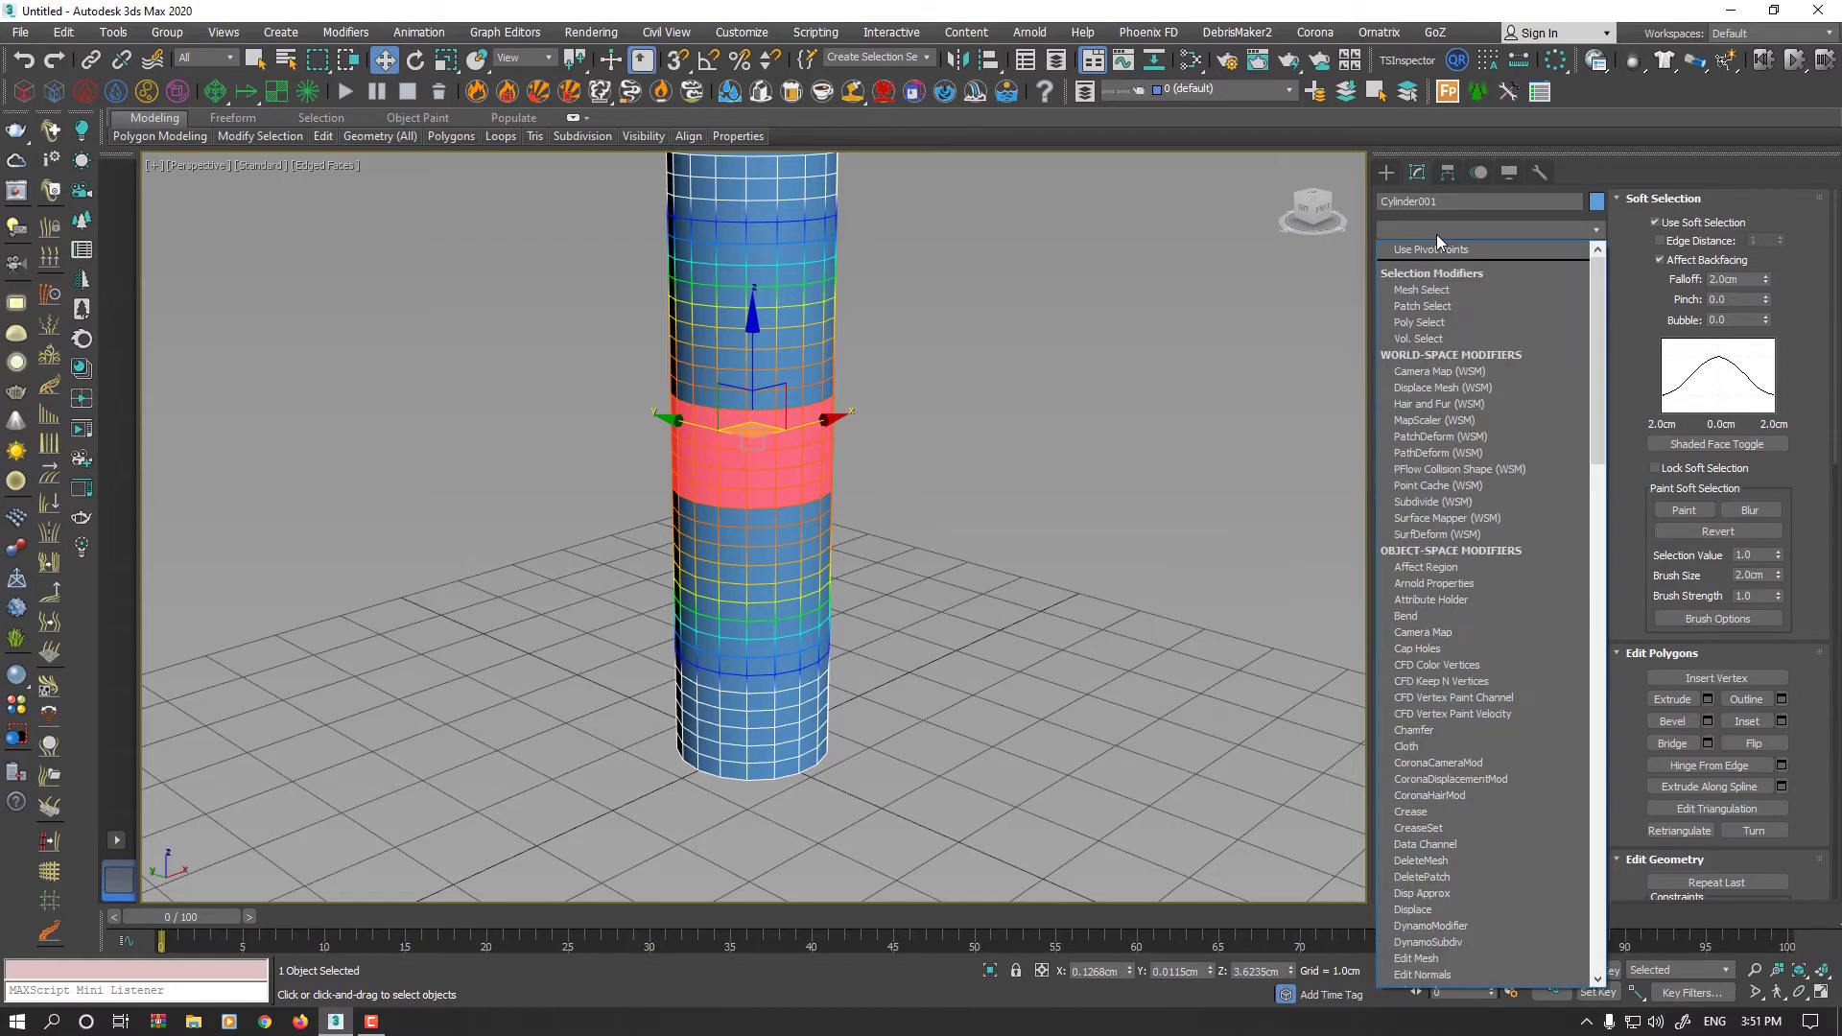
type("sph")
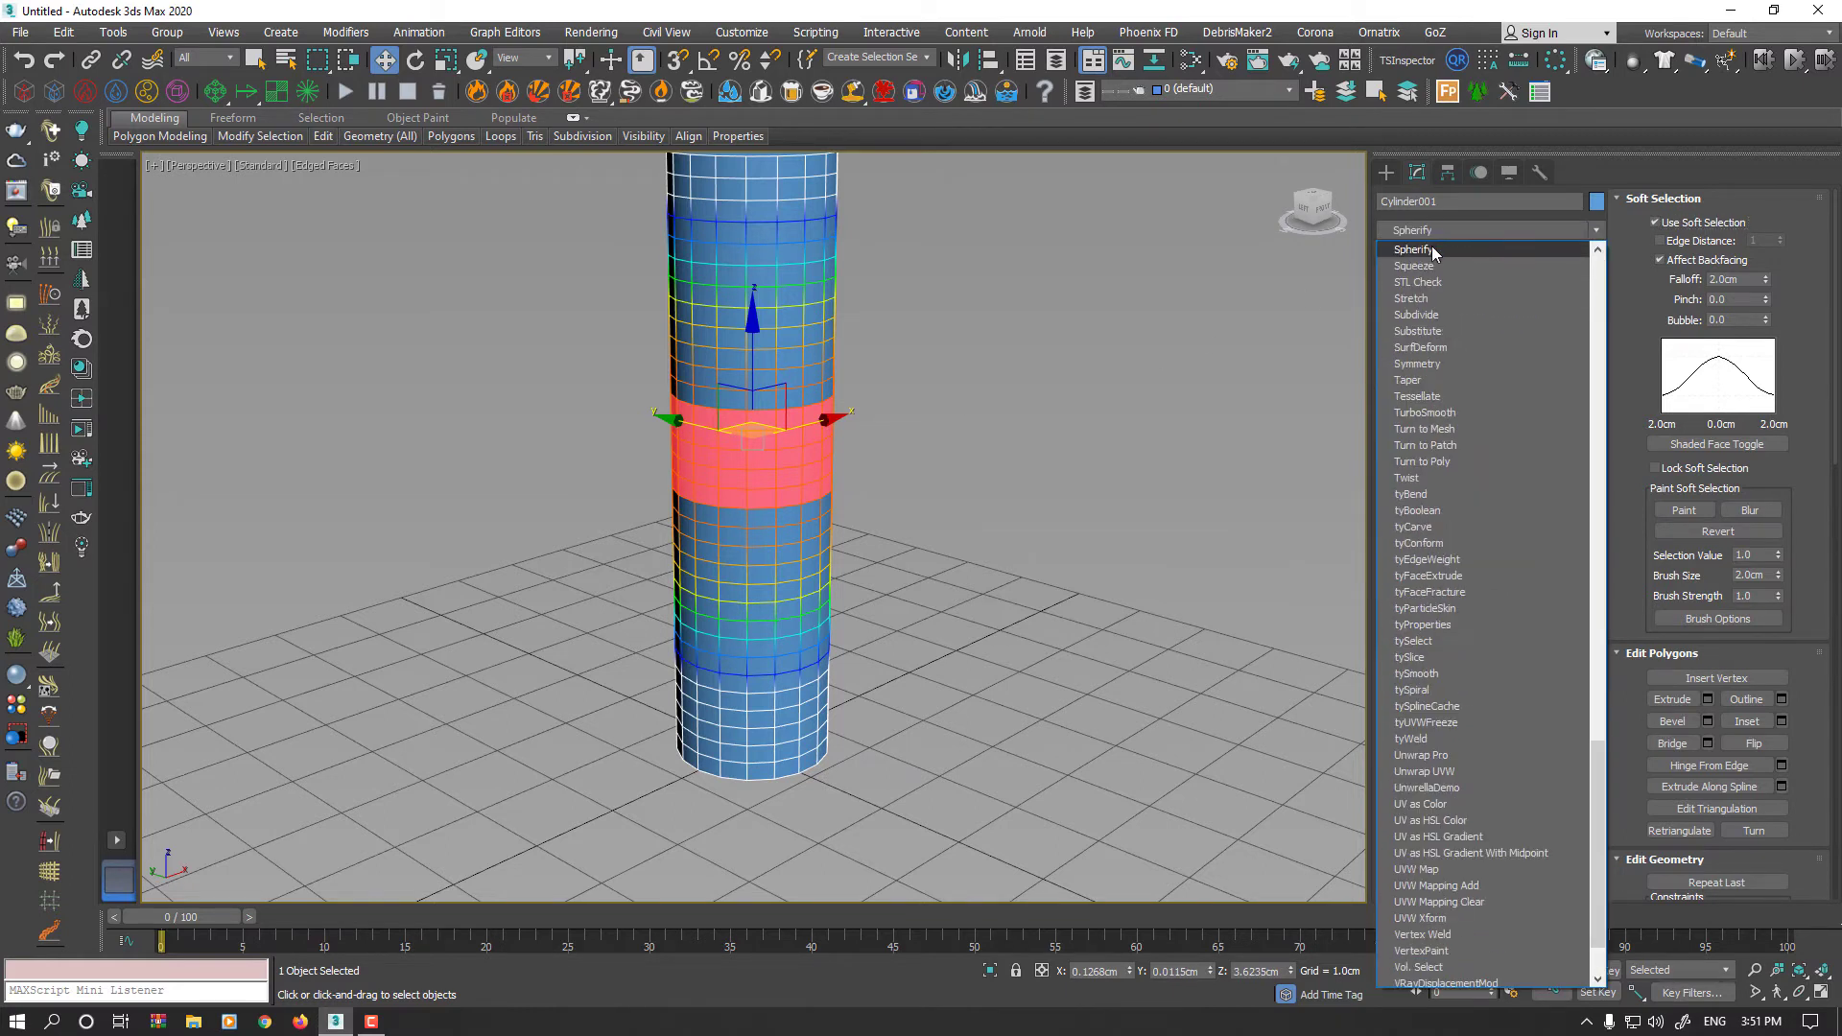
left_click(1434, 254)
middle_click_drag(967, 361, 957, 326, "alt")
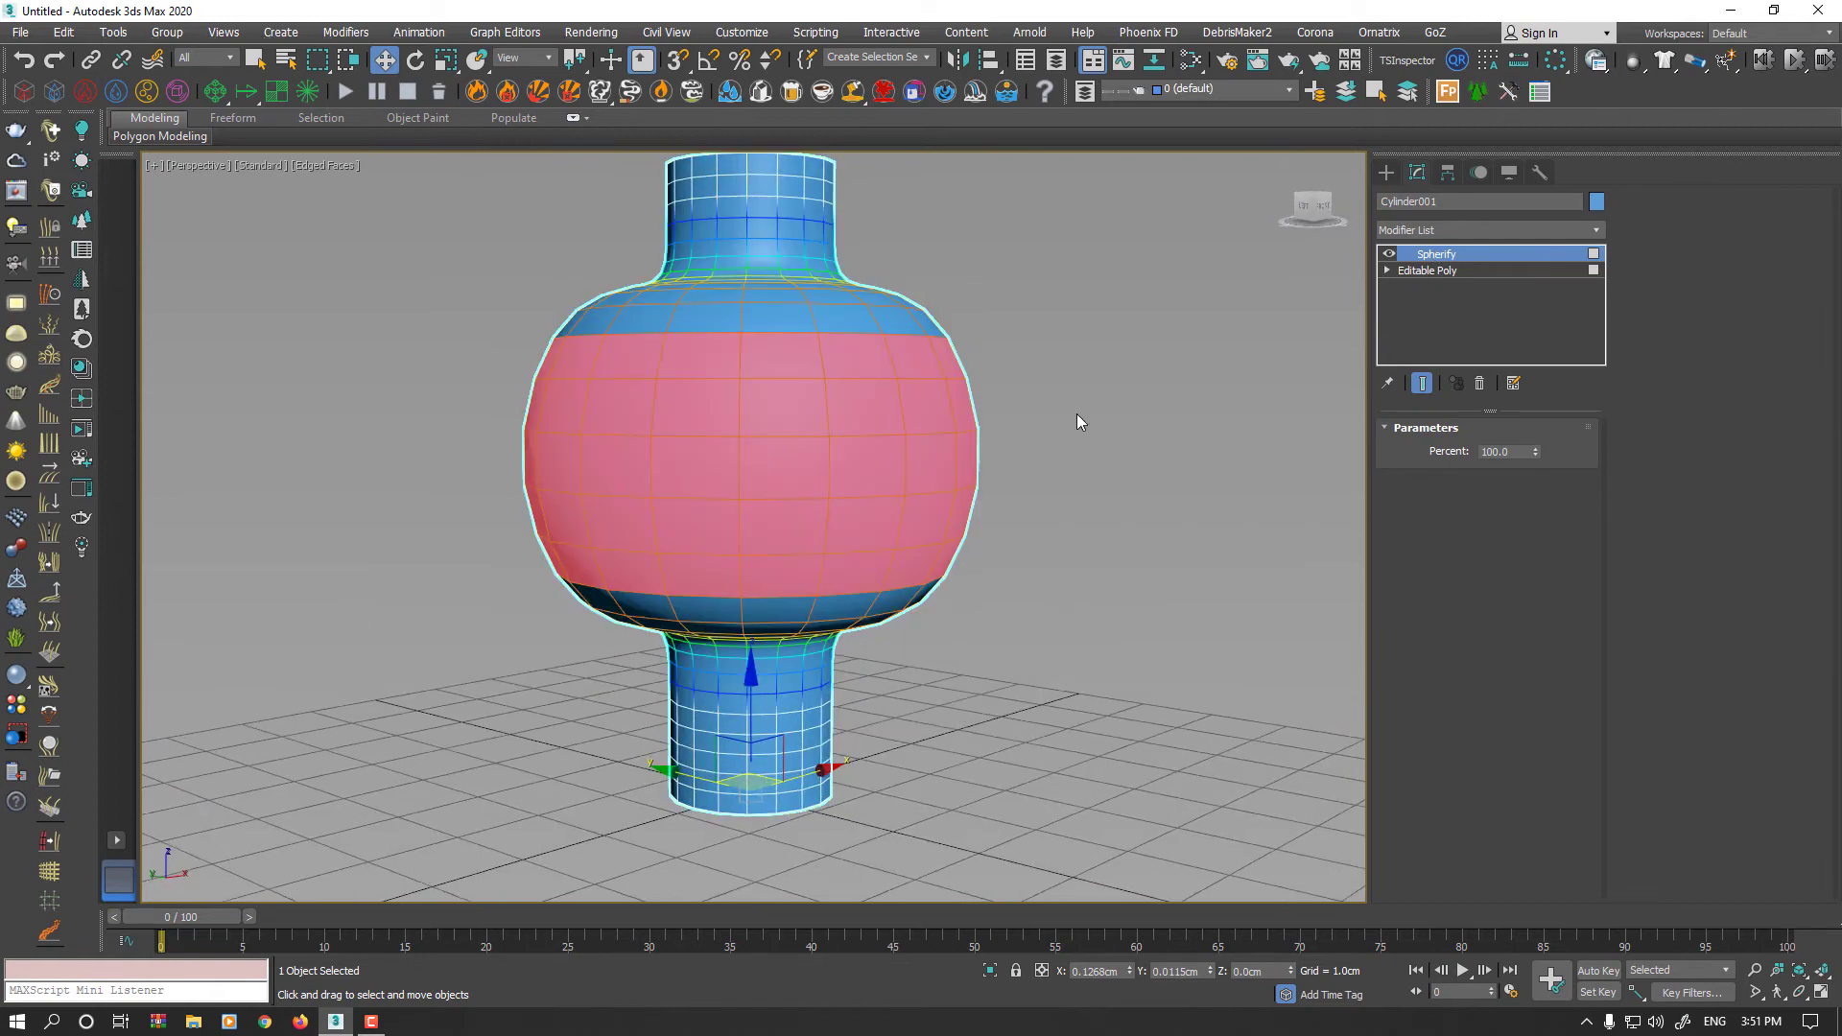
Step: Reset the Spherify percent to 0, and raise it to 48 for a moderate bulge
middle_click_drag(1076, 412, 1096, 455)
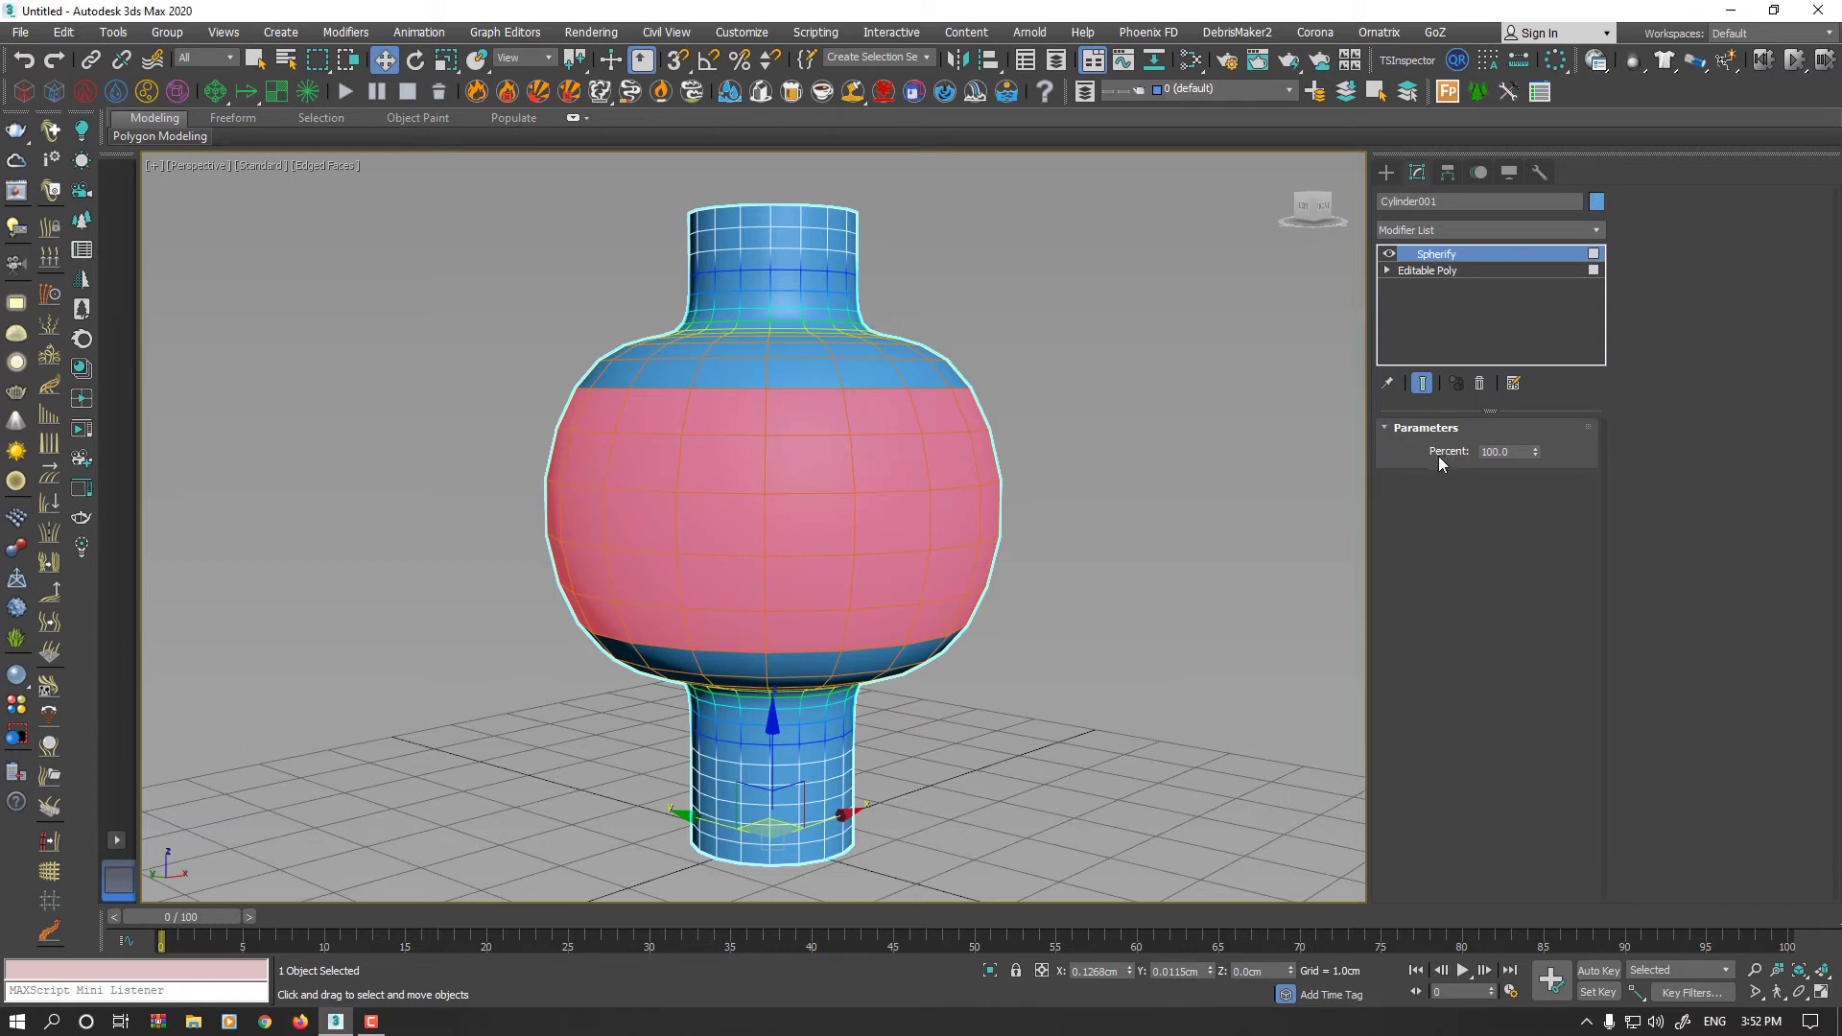
right_click(1535, 451)
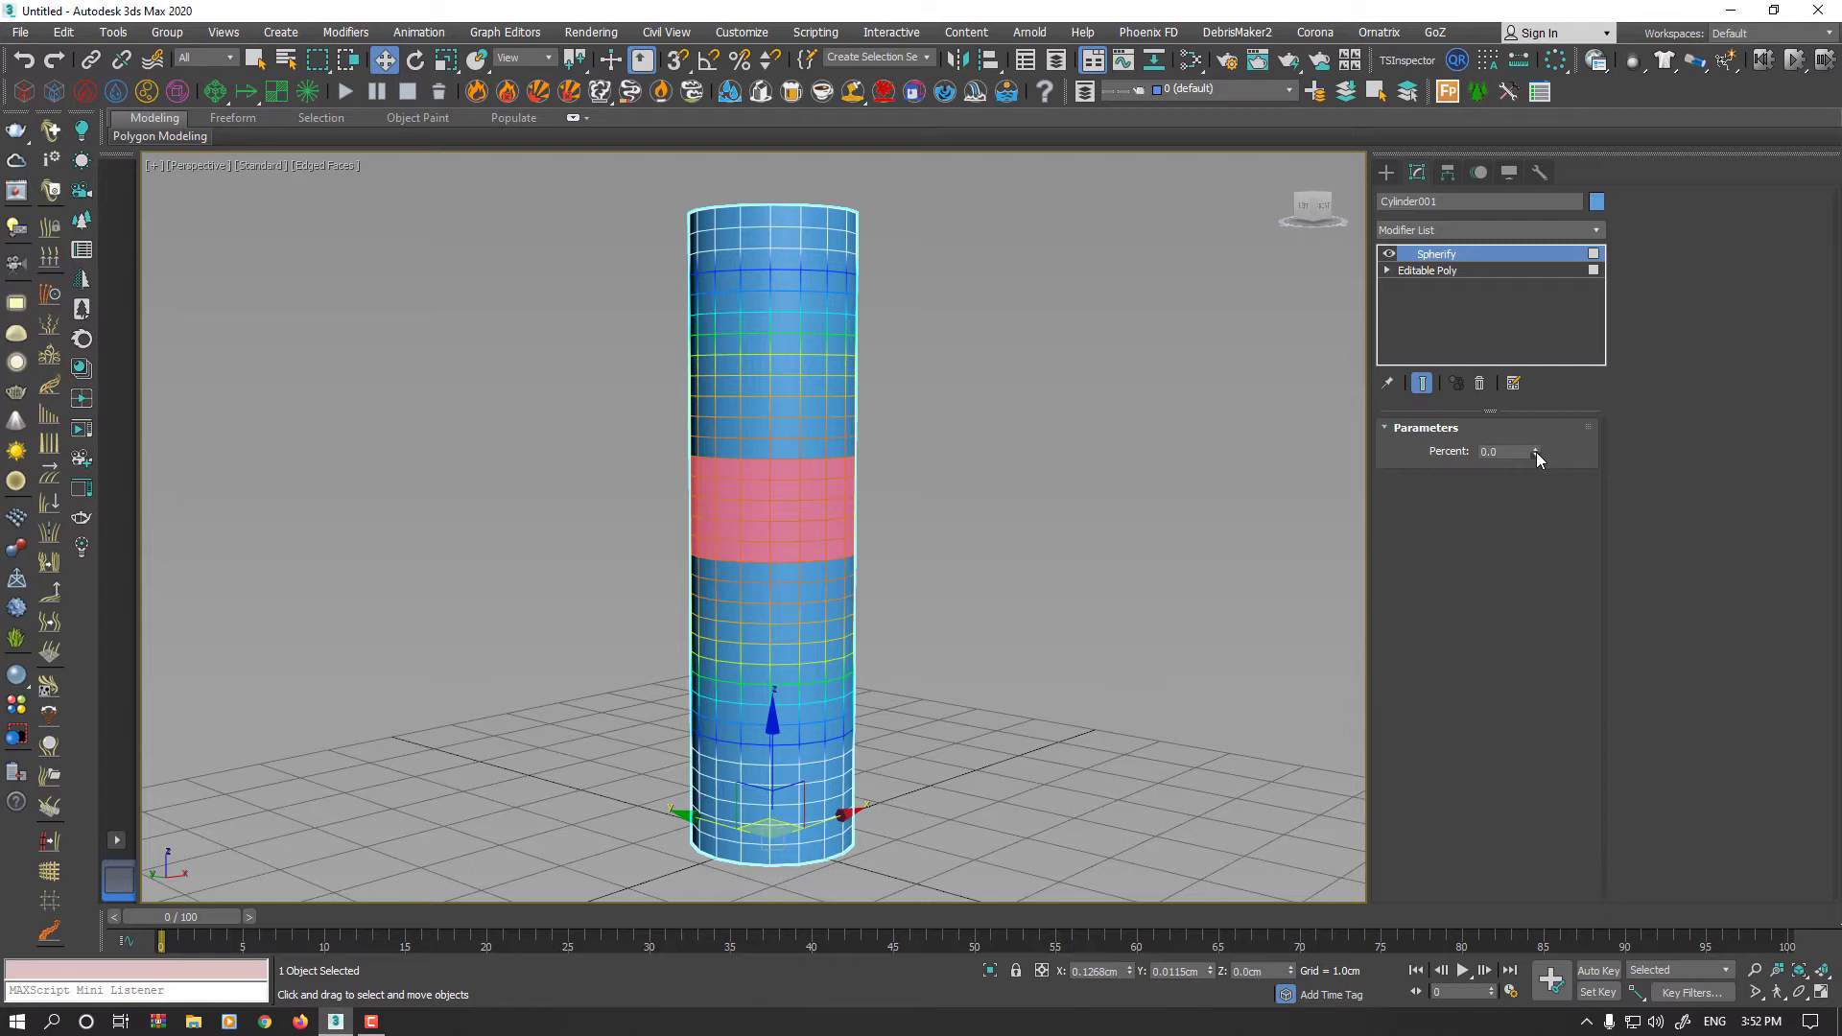
left_click_drag(1535, 452, 1511, 407)
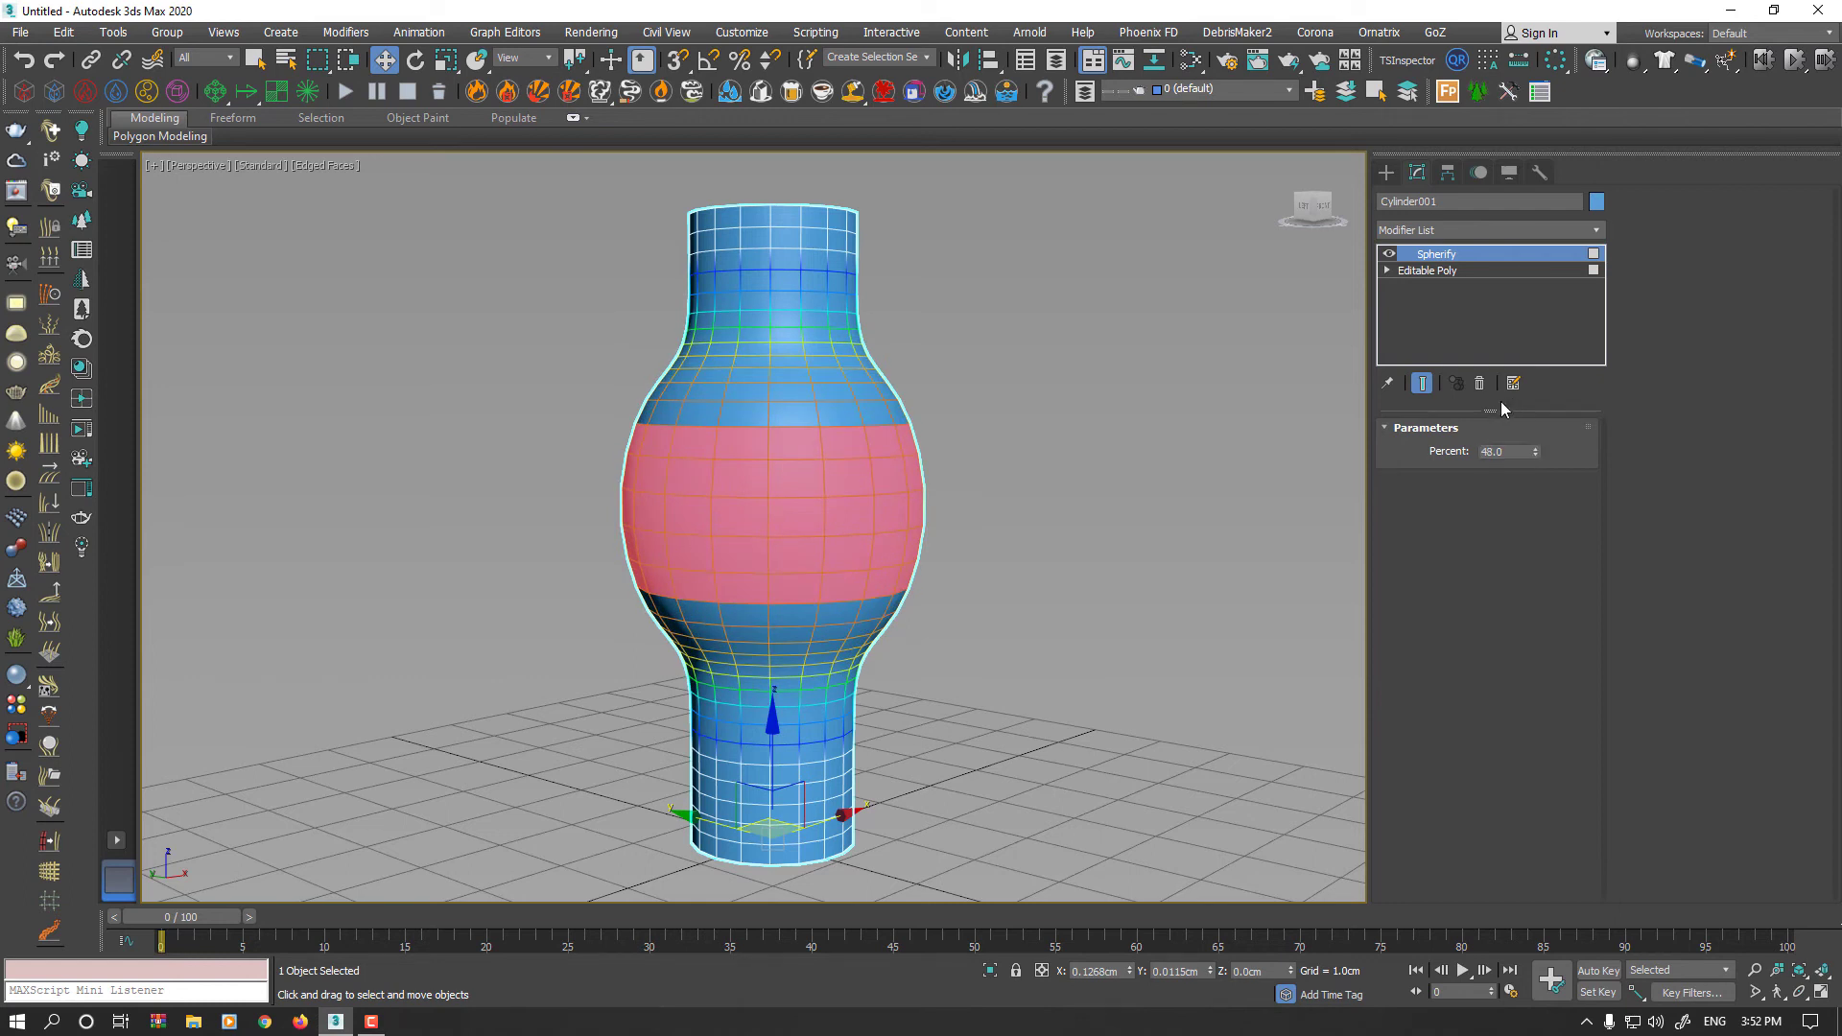
Step: Clear the cylinder and its modifier from the scene, and create a square plane about 12.9 cm per side, centred on the grid
left_click(1478, 385)
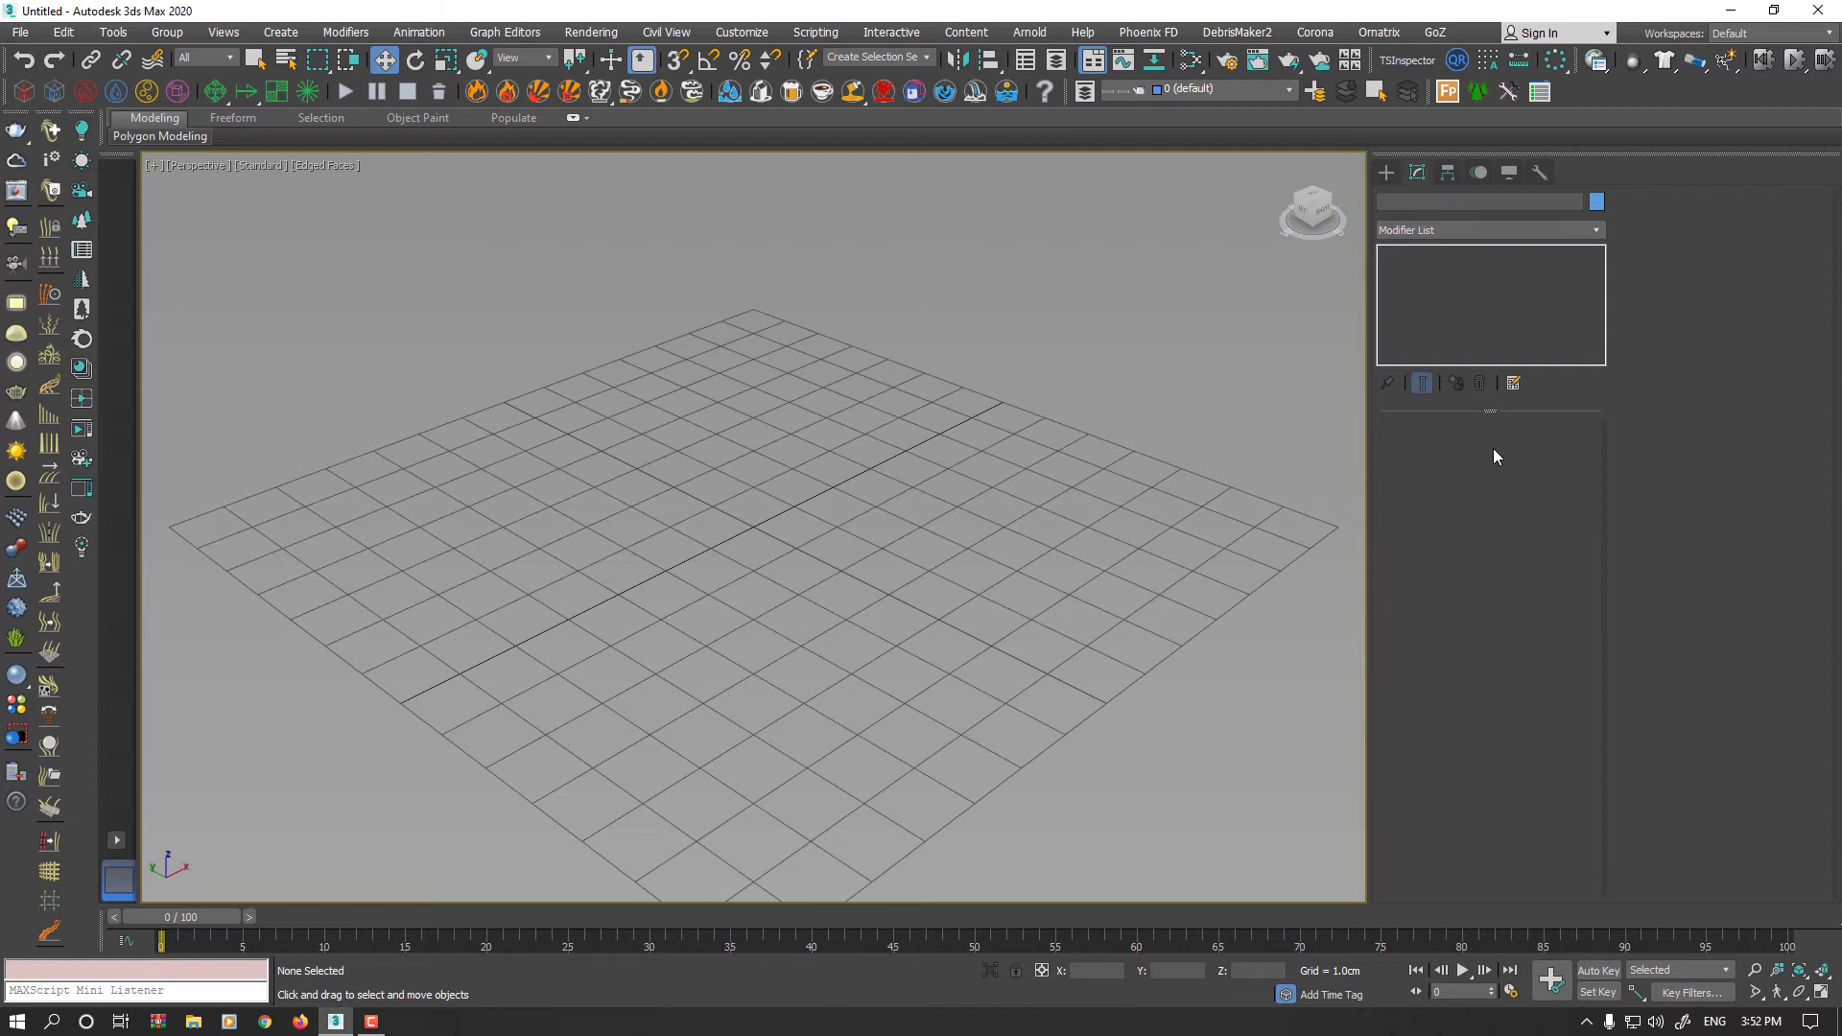
left_click(1387, 172)
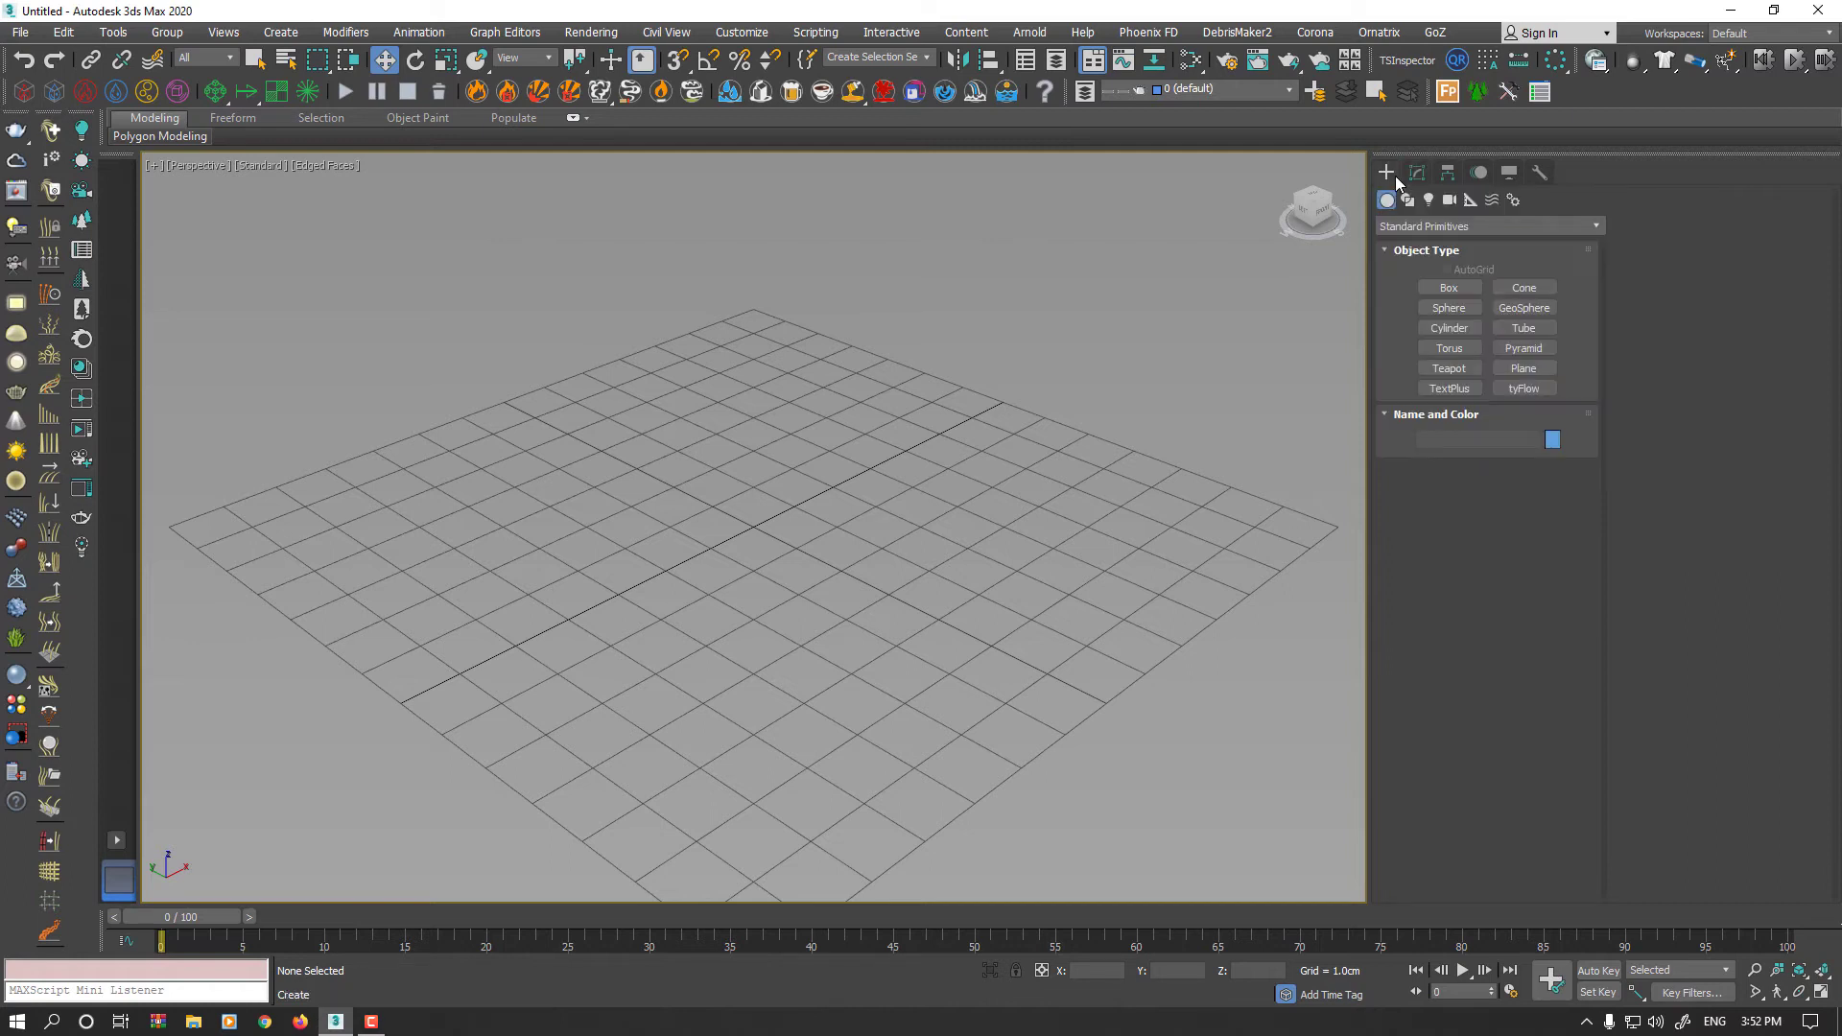
left_click(1523, 369)
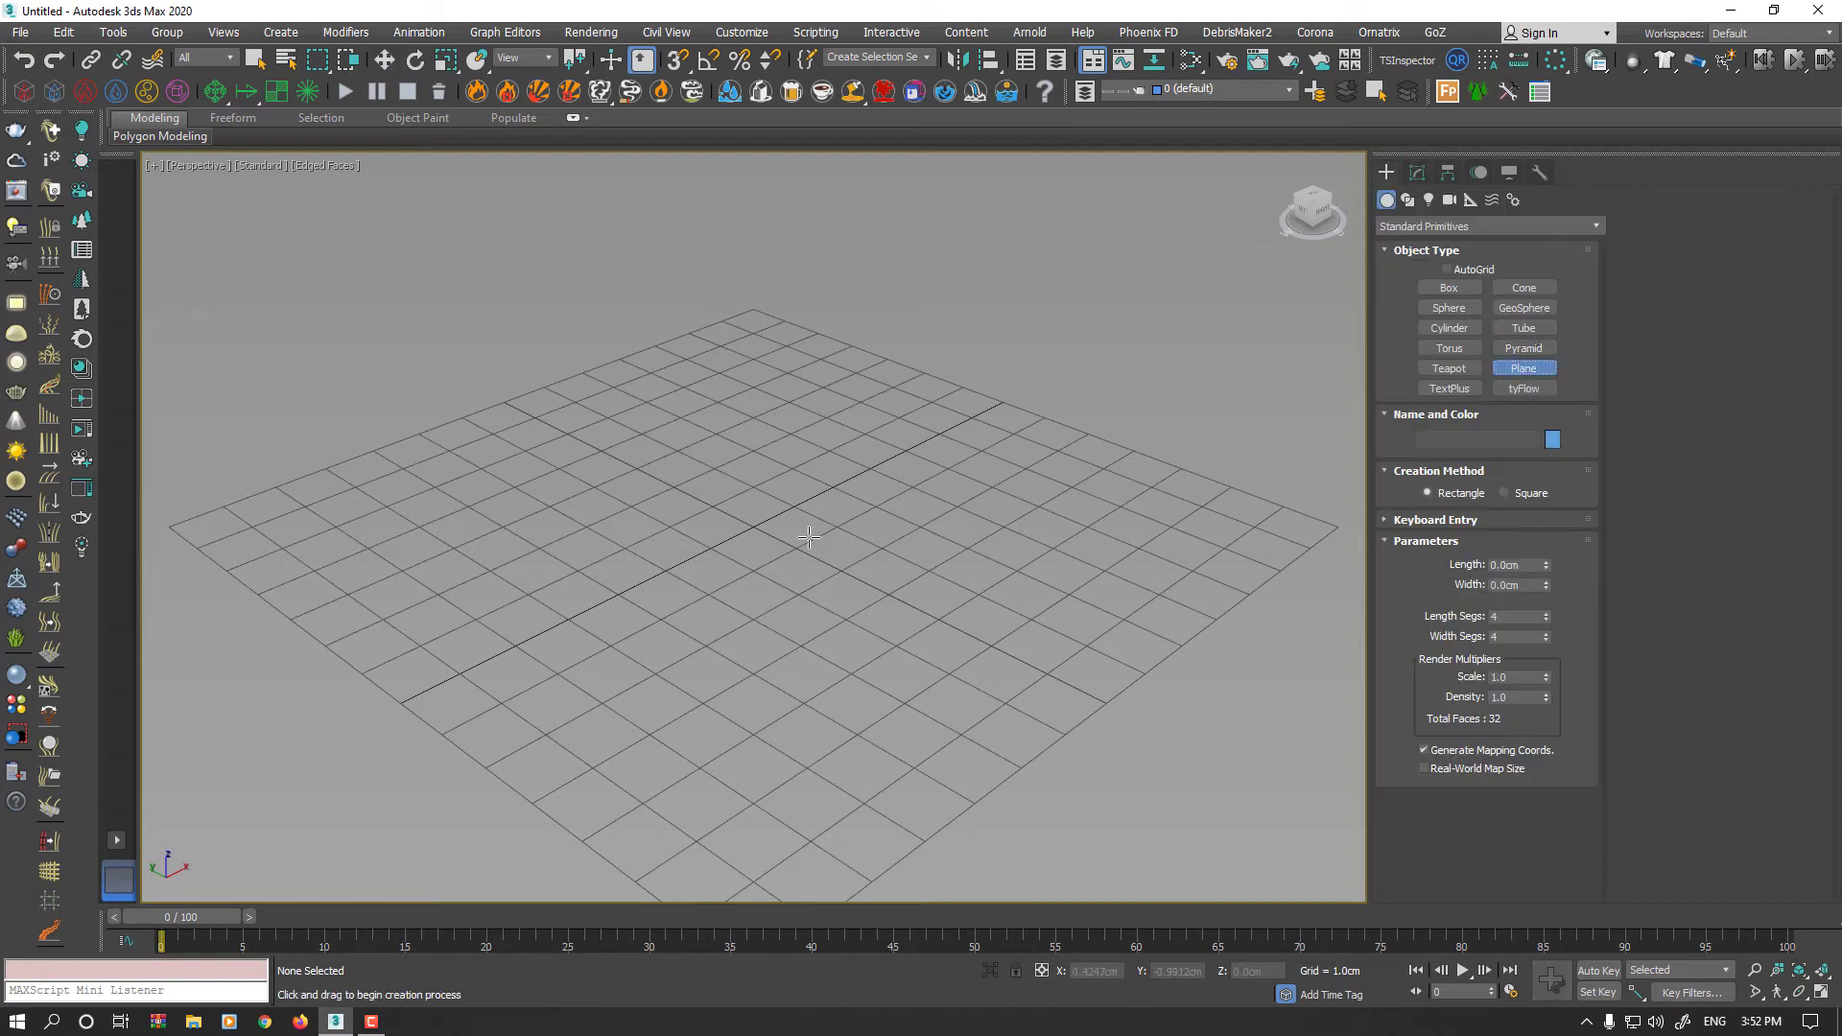
left_click_drag(760, 527, 1297, 529)
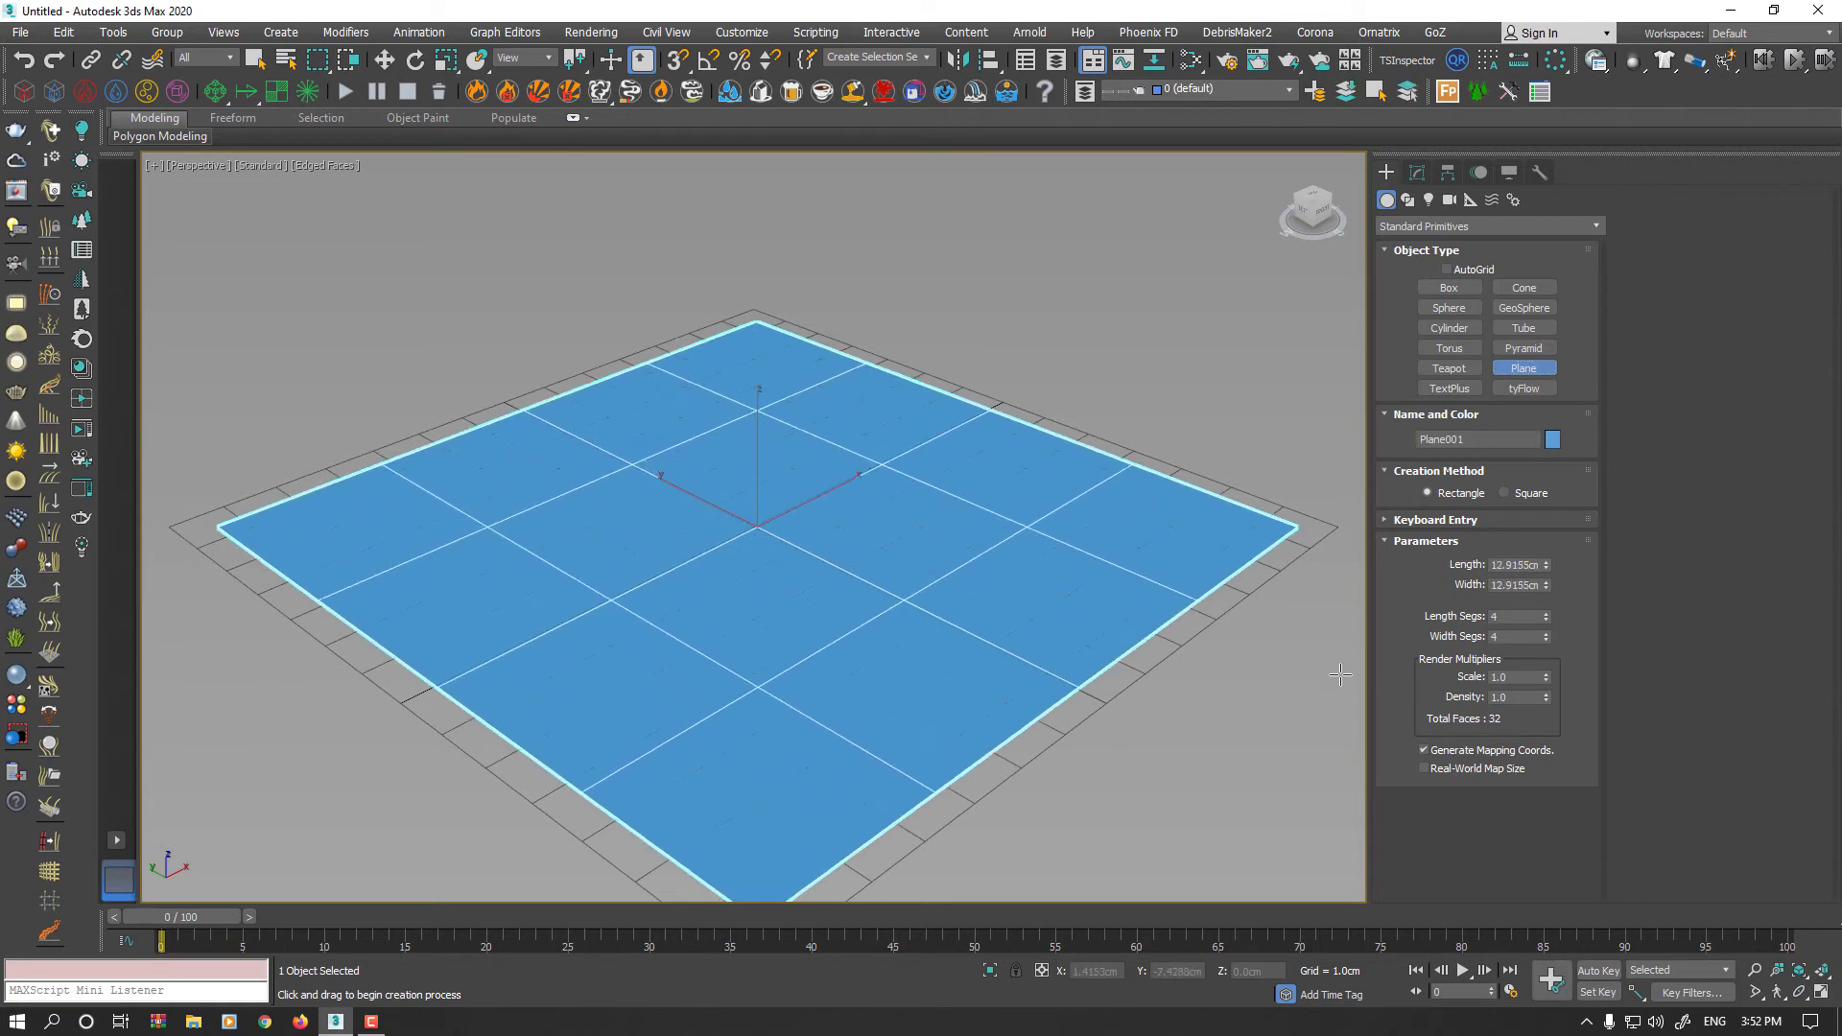
Step: Set the plane's length and width segments to 8 each
left_click(1545, 613)
left_click(1546, 613)
left_click(1546, 613)
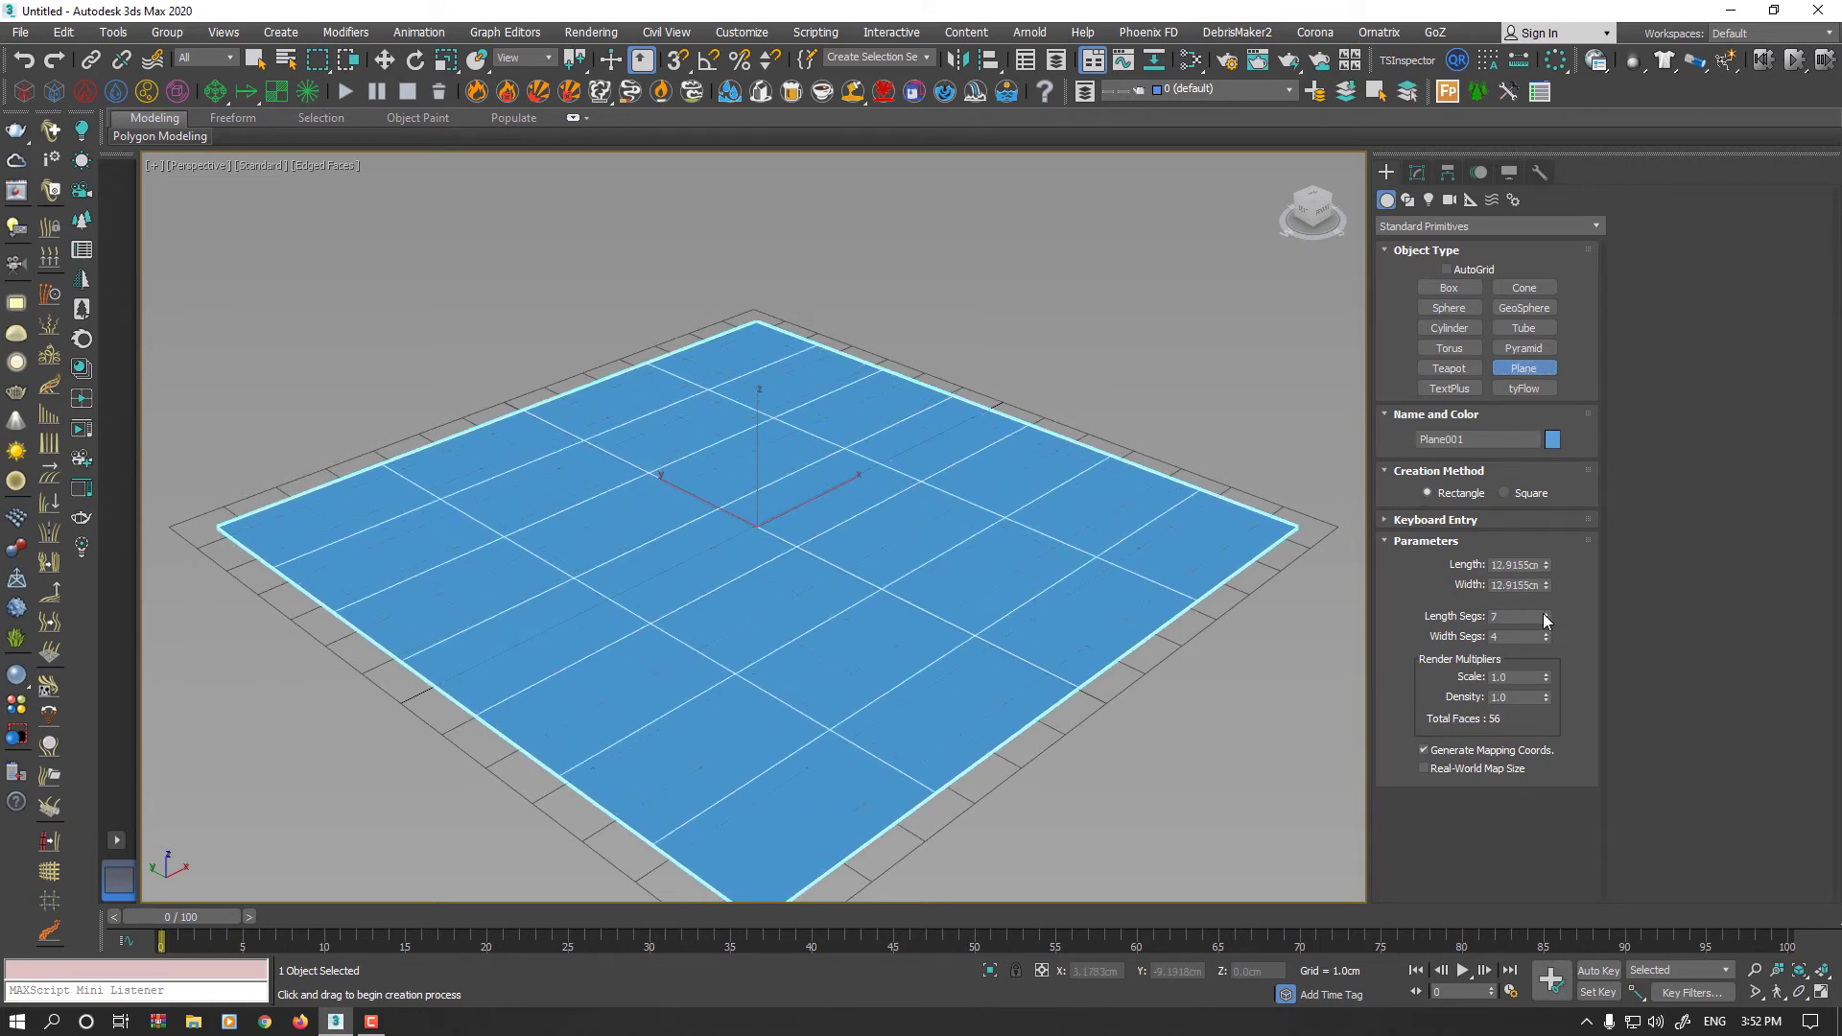
left_click(1546, 613)
left_click(1545, 633)
left_click(1545, 632)
left_click(1546, 632)
left_click(1545, 633)
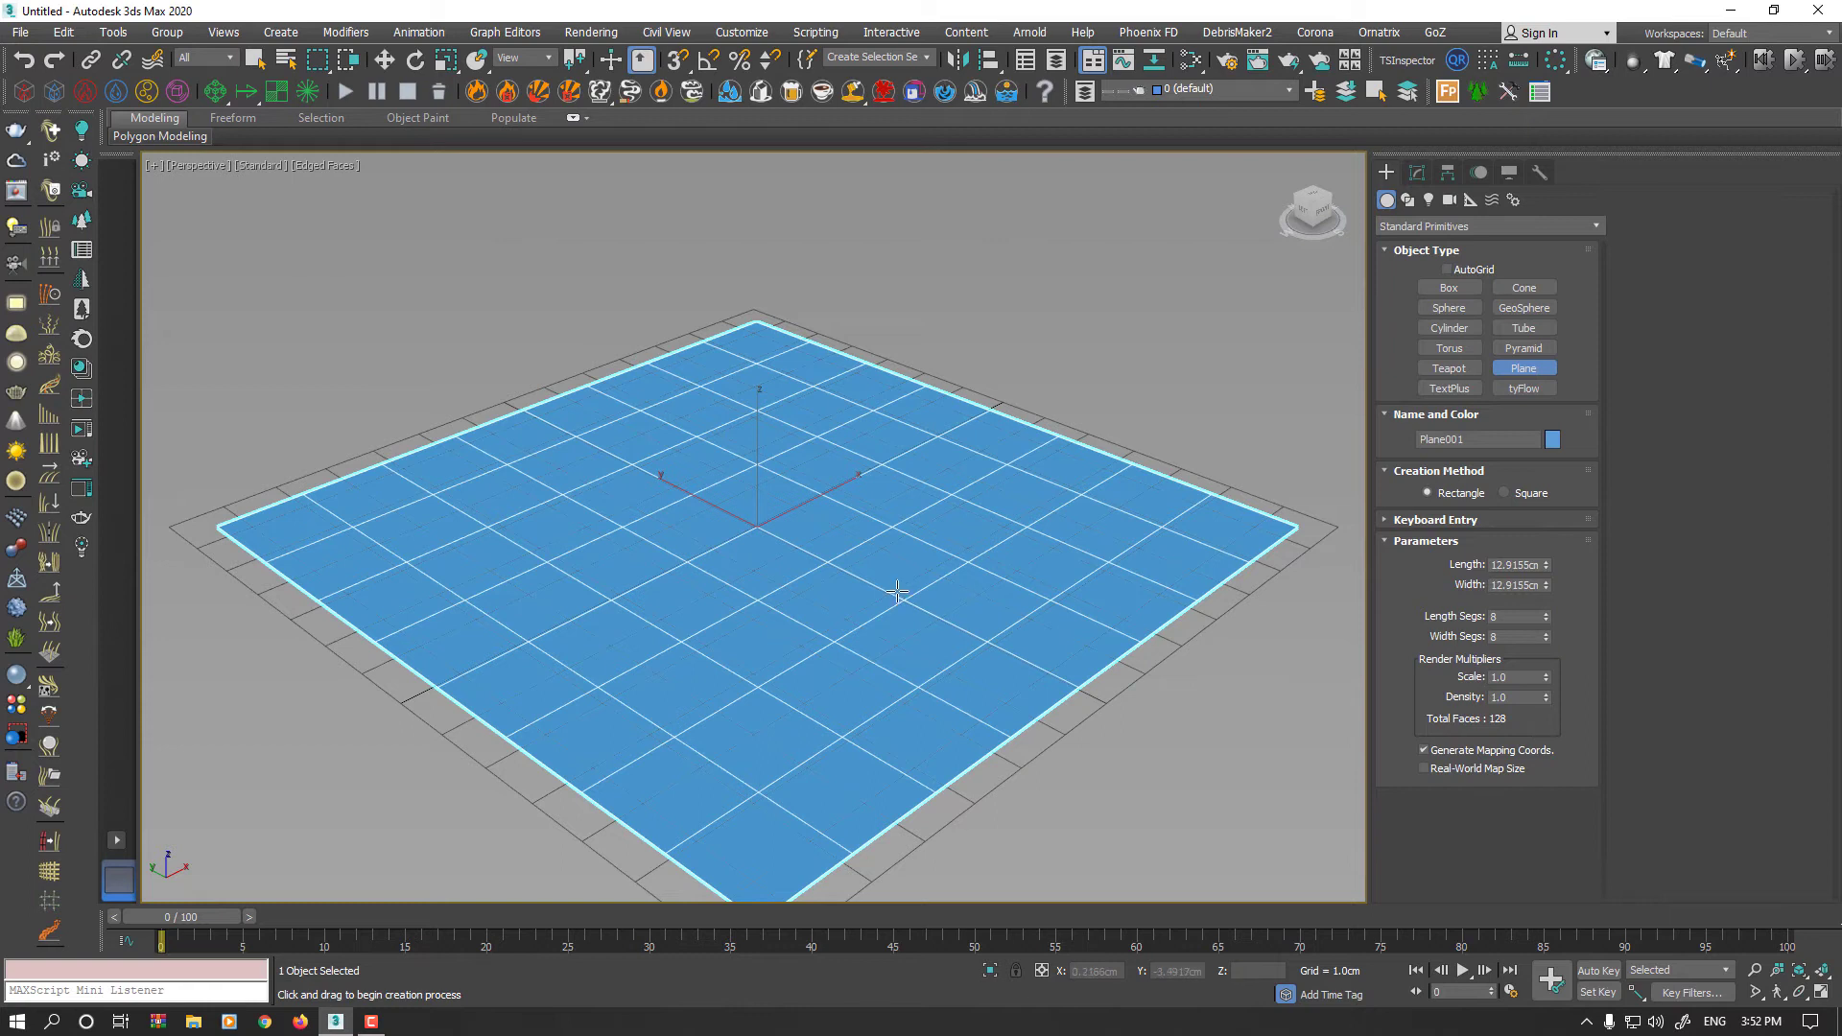
Step: Finish plane creation and convert the plane to an Editable Poly
right_click(827, 526)
right_click(813, 511)
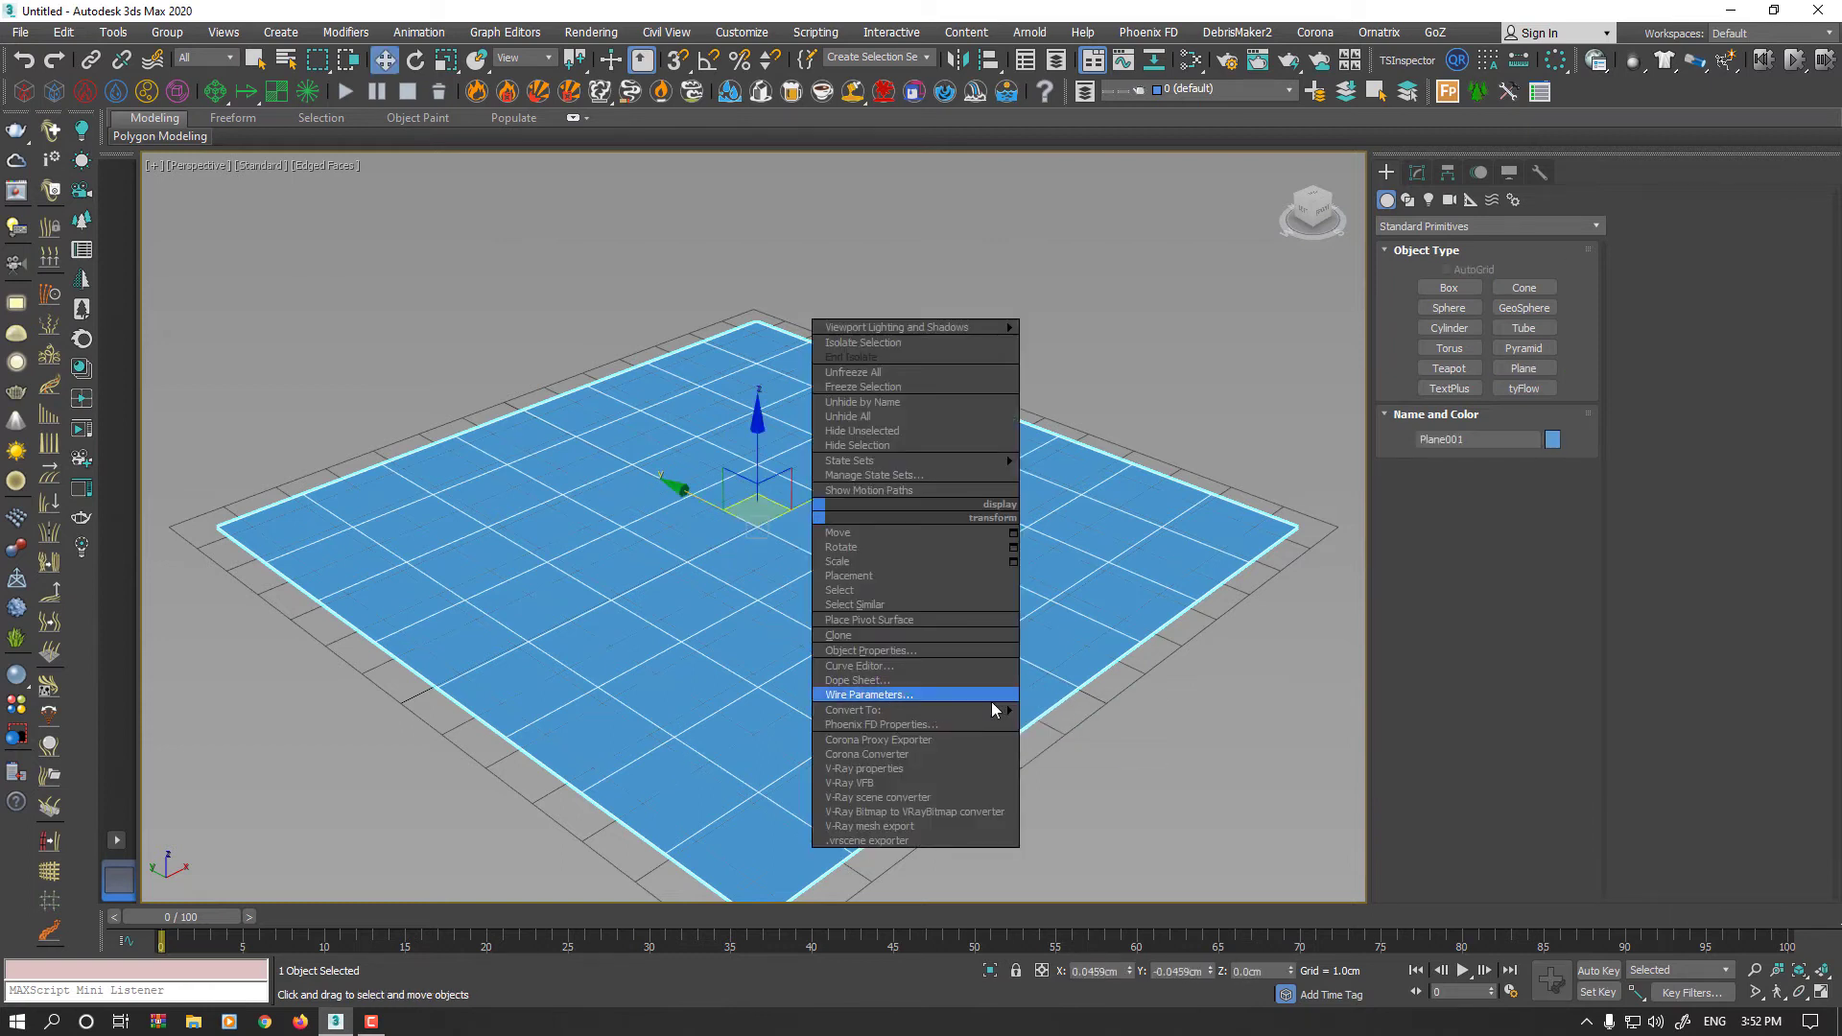
mouse_move(998, 710)
left_click(1057, 724)
Step: Hide the grid and delete the central 4 by 4 block of polygons to open a square hole in the plane
middle_click_drag(872, 678, 1088, 665, "alt")
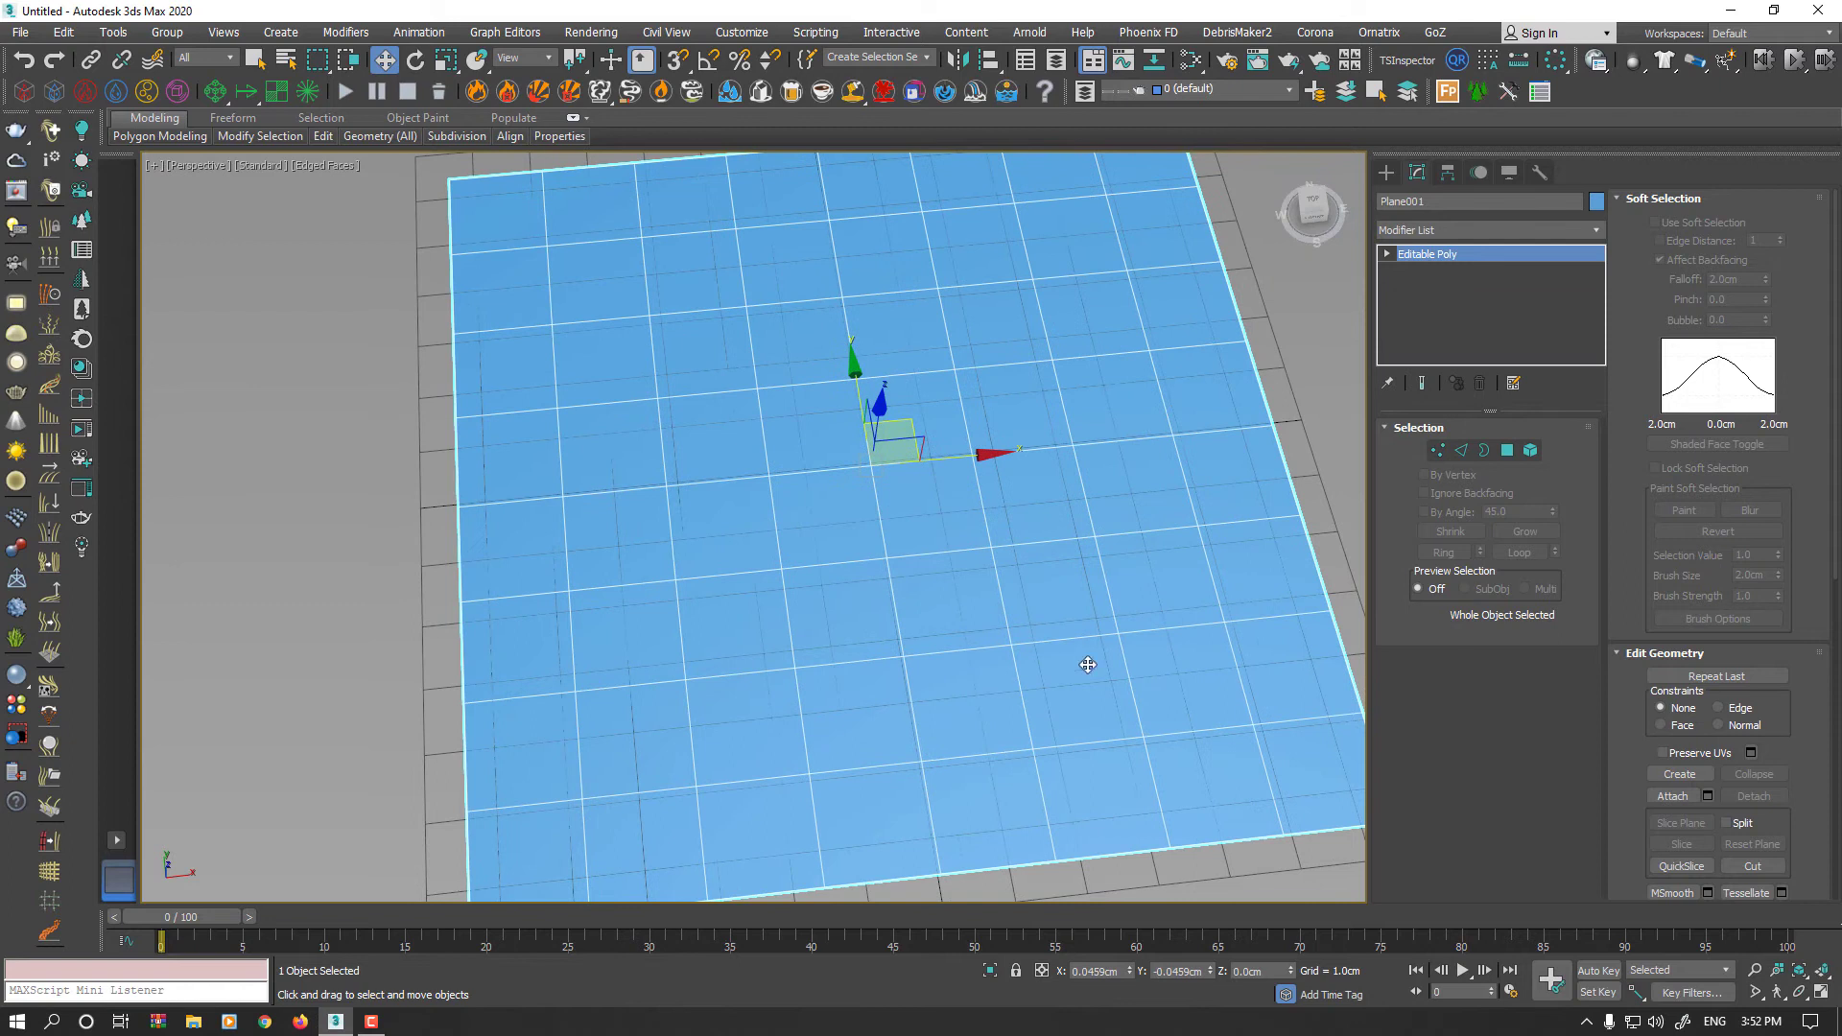
left_click(1506, 455)
key("g")
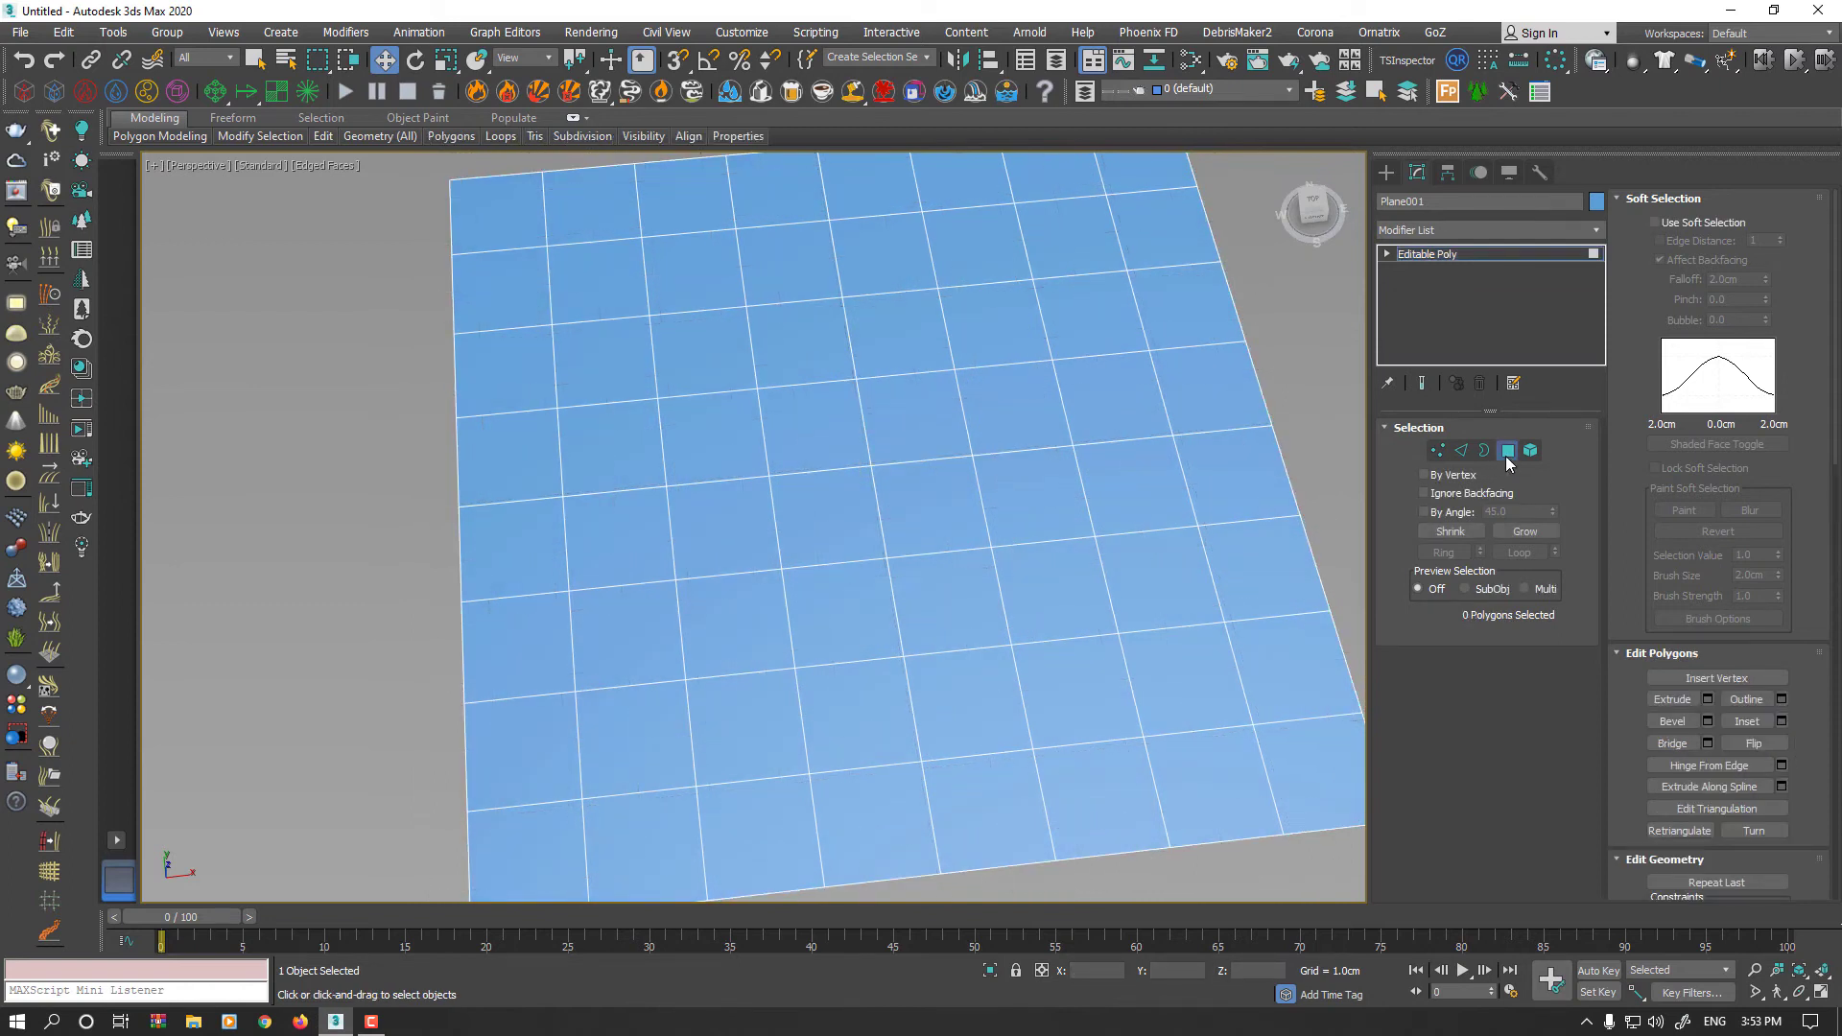
middle_click_drag(962, 482, 954, 440, "alt")
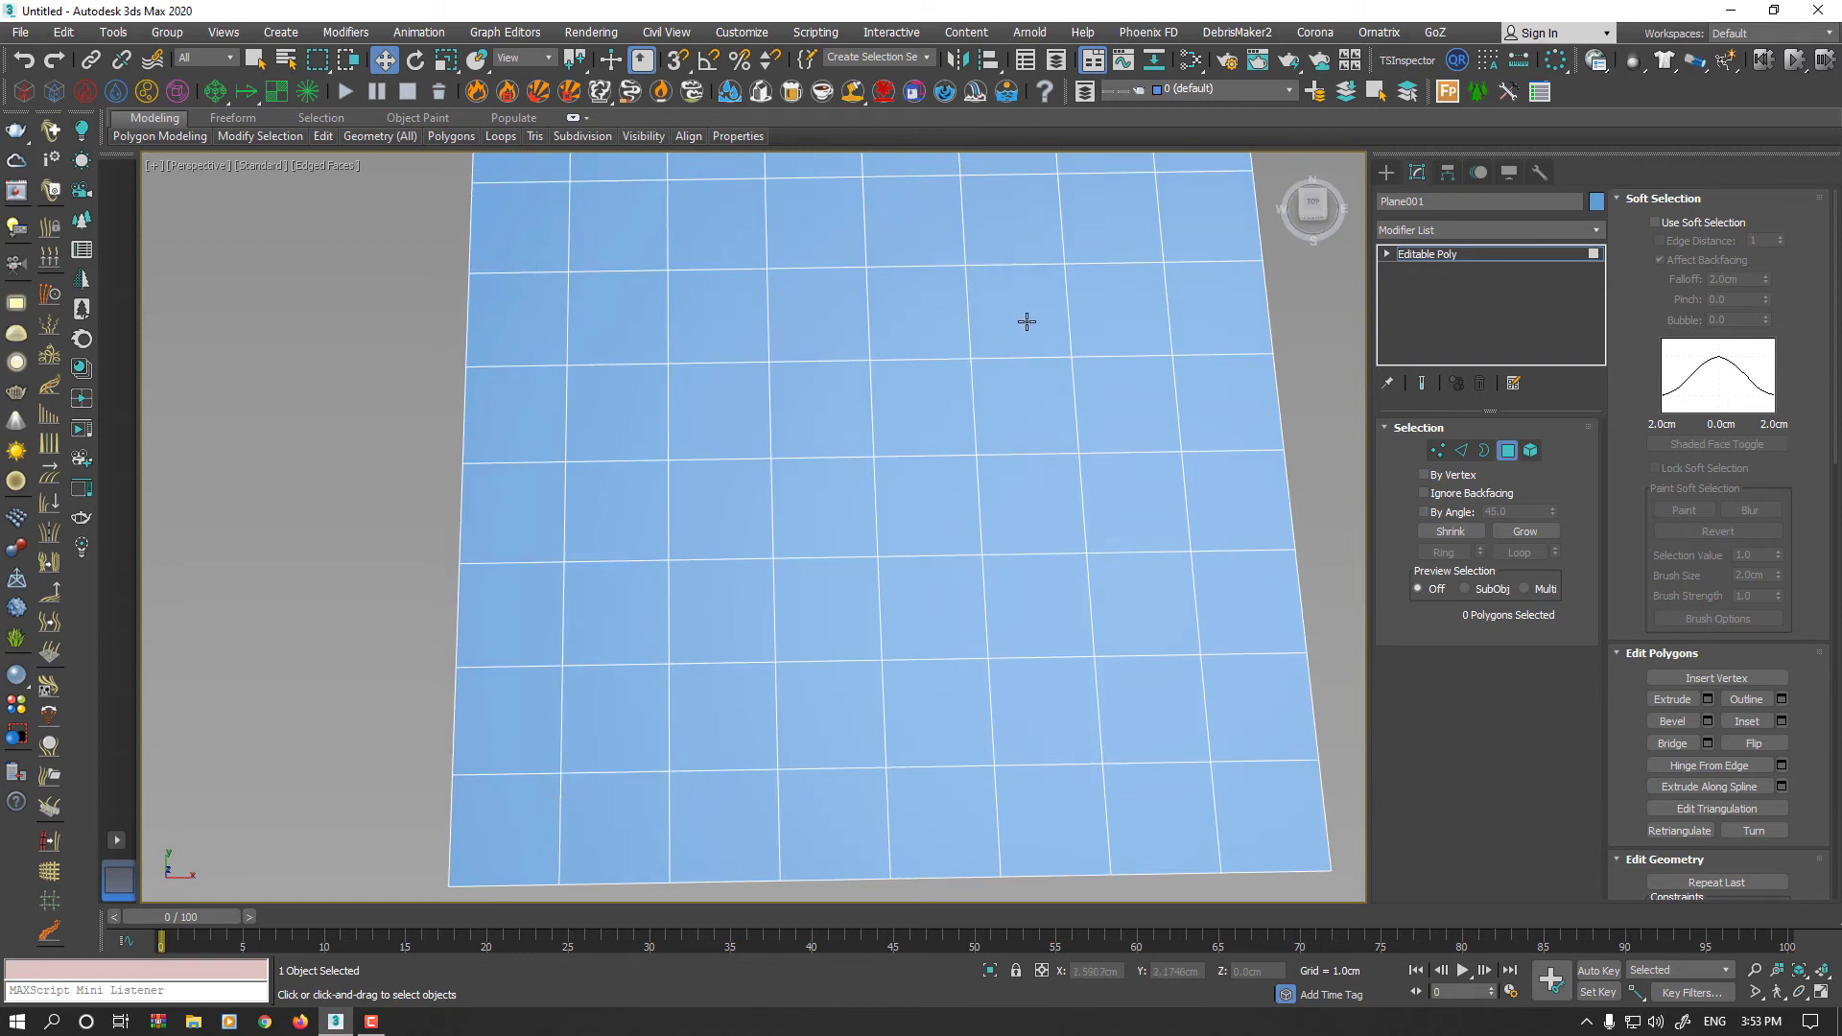
key("q")
left_click_drag(1027, 322, 906, 528)
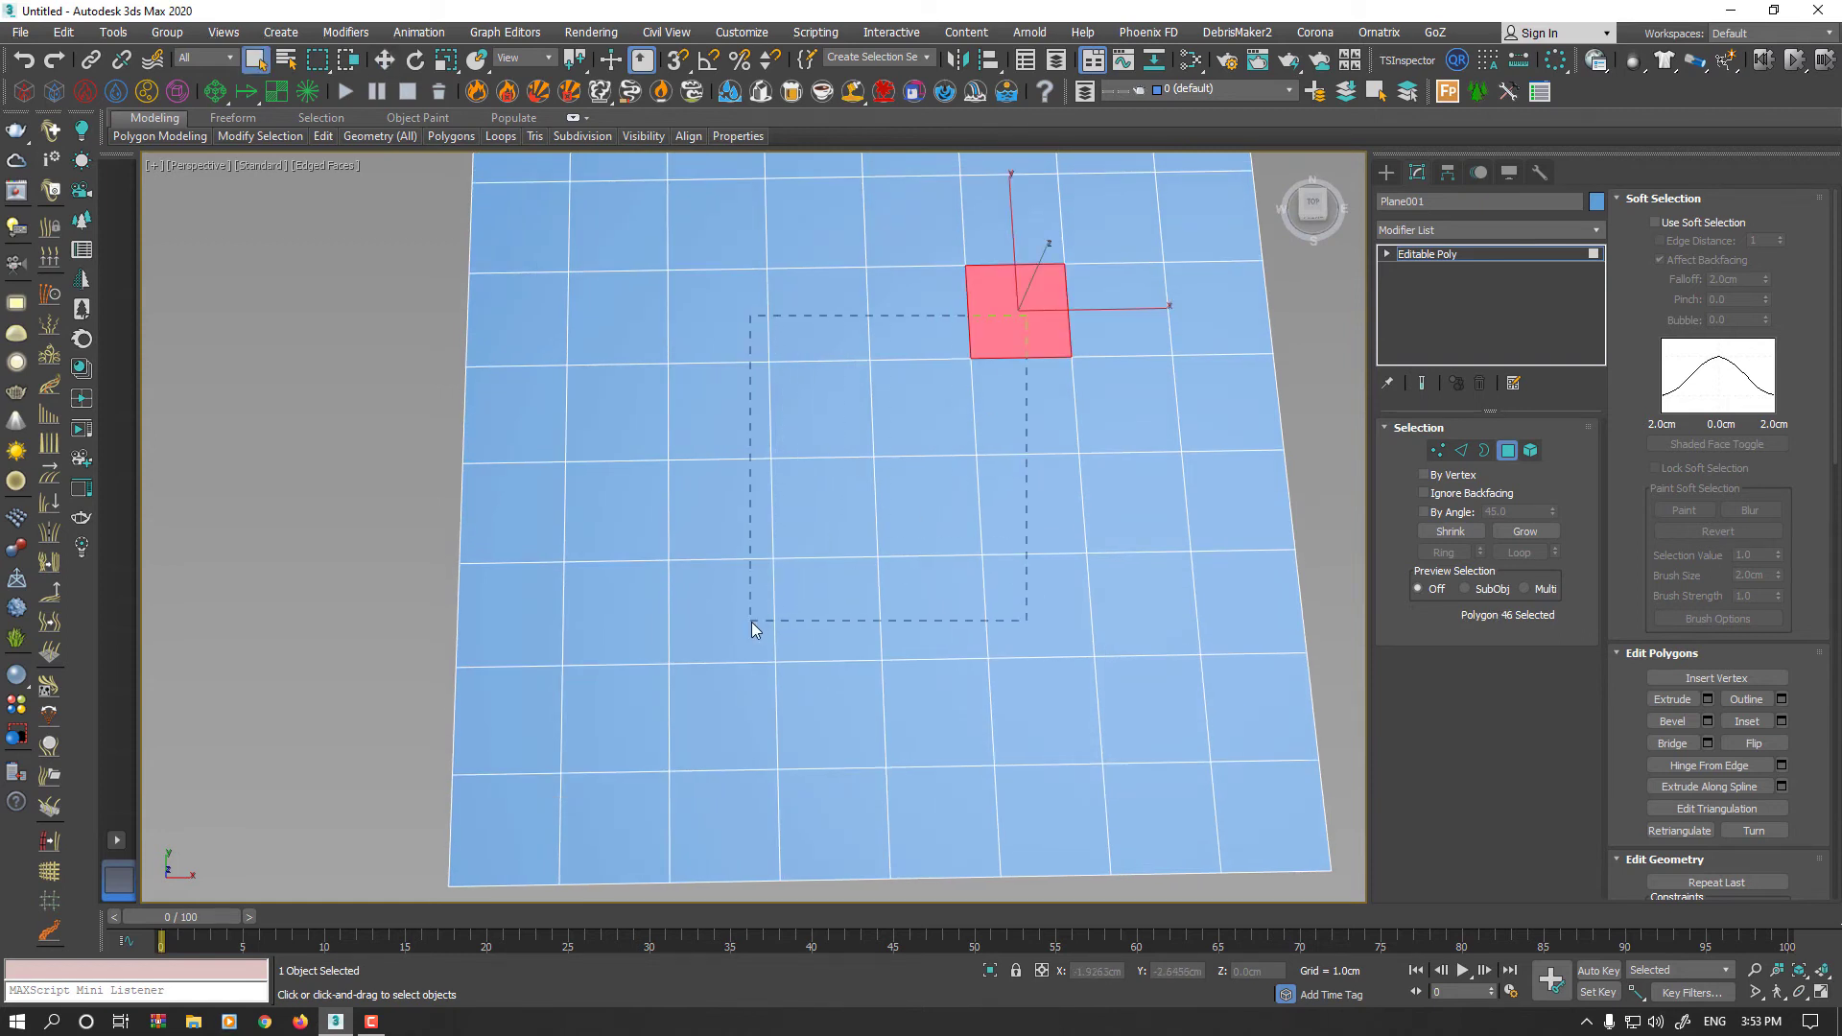
left_click_drag(752, 622, 740, 619)
key("Delete")
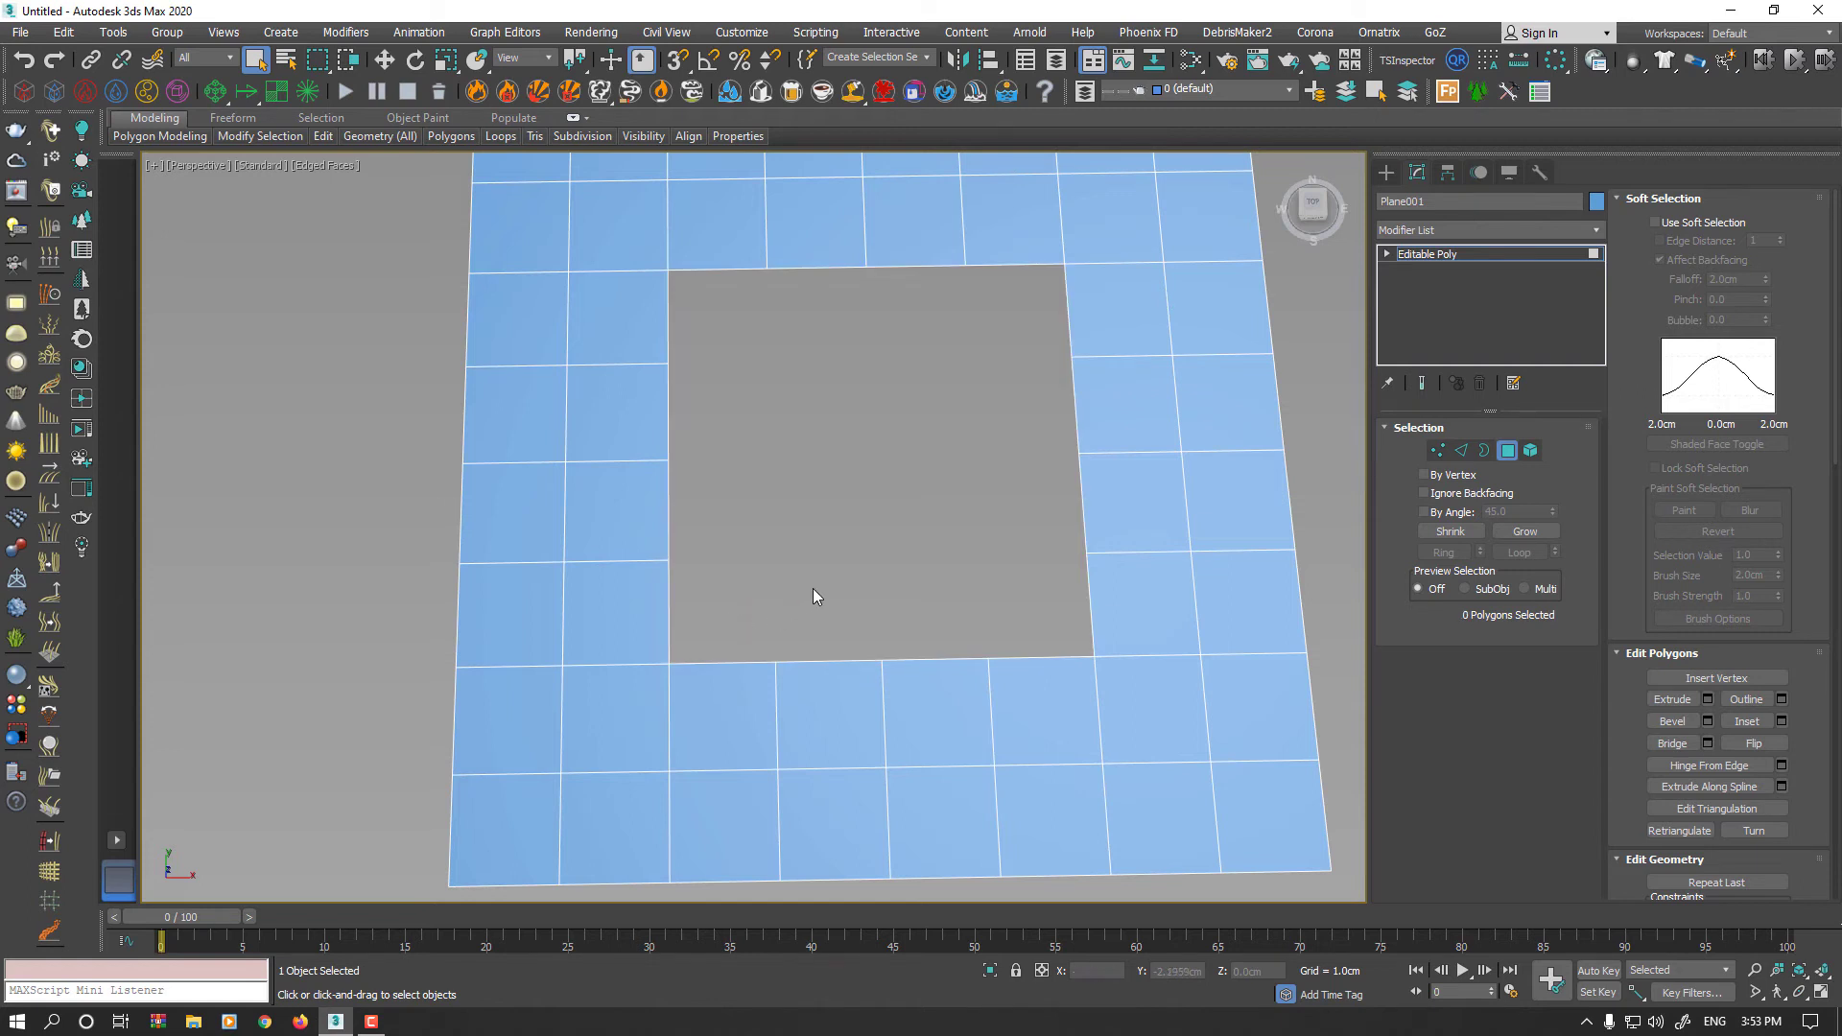
Step: Select the inner border of the square hole and apply a Spherify modifier to round it
middle_click_drag(812, 590, 827, 547, "alt")
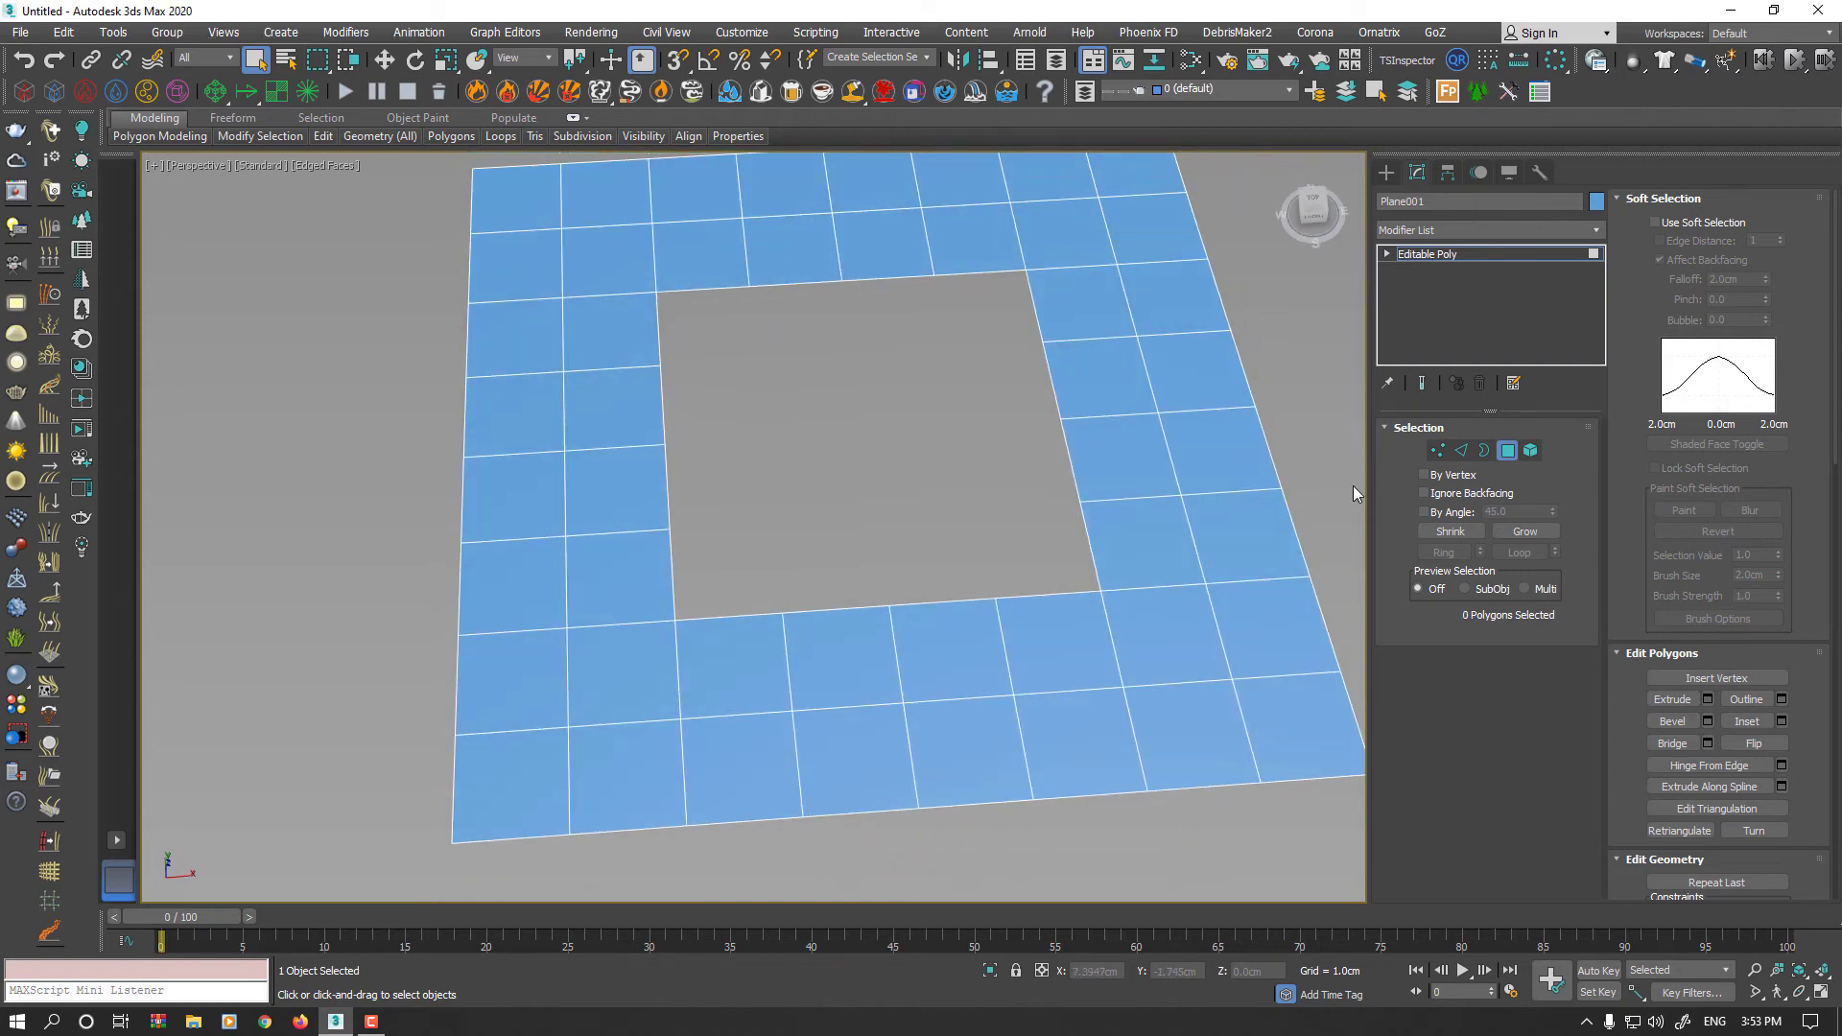
left_click(1485, 453)
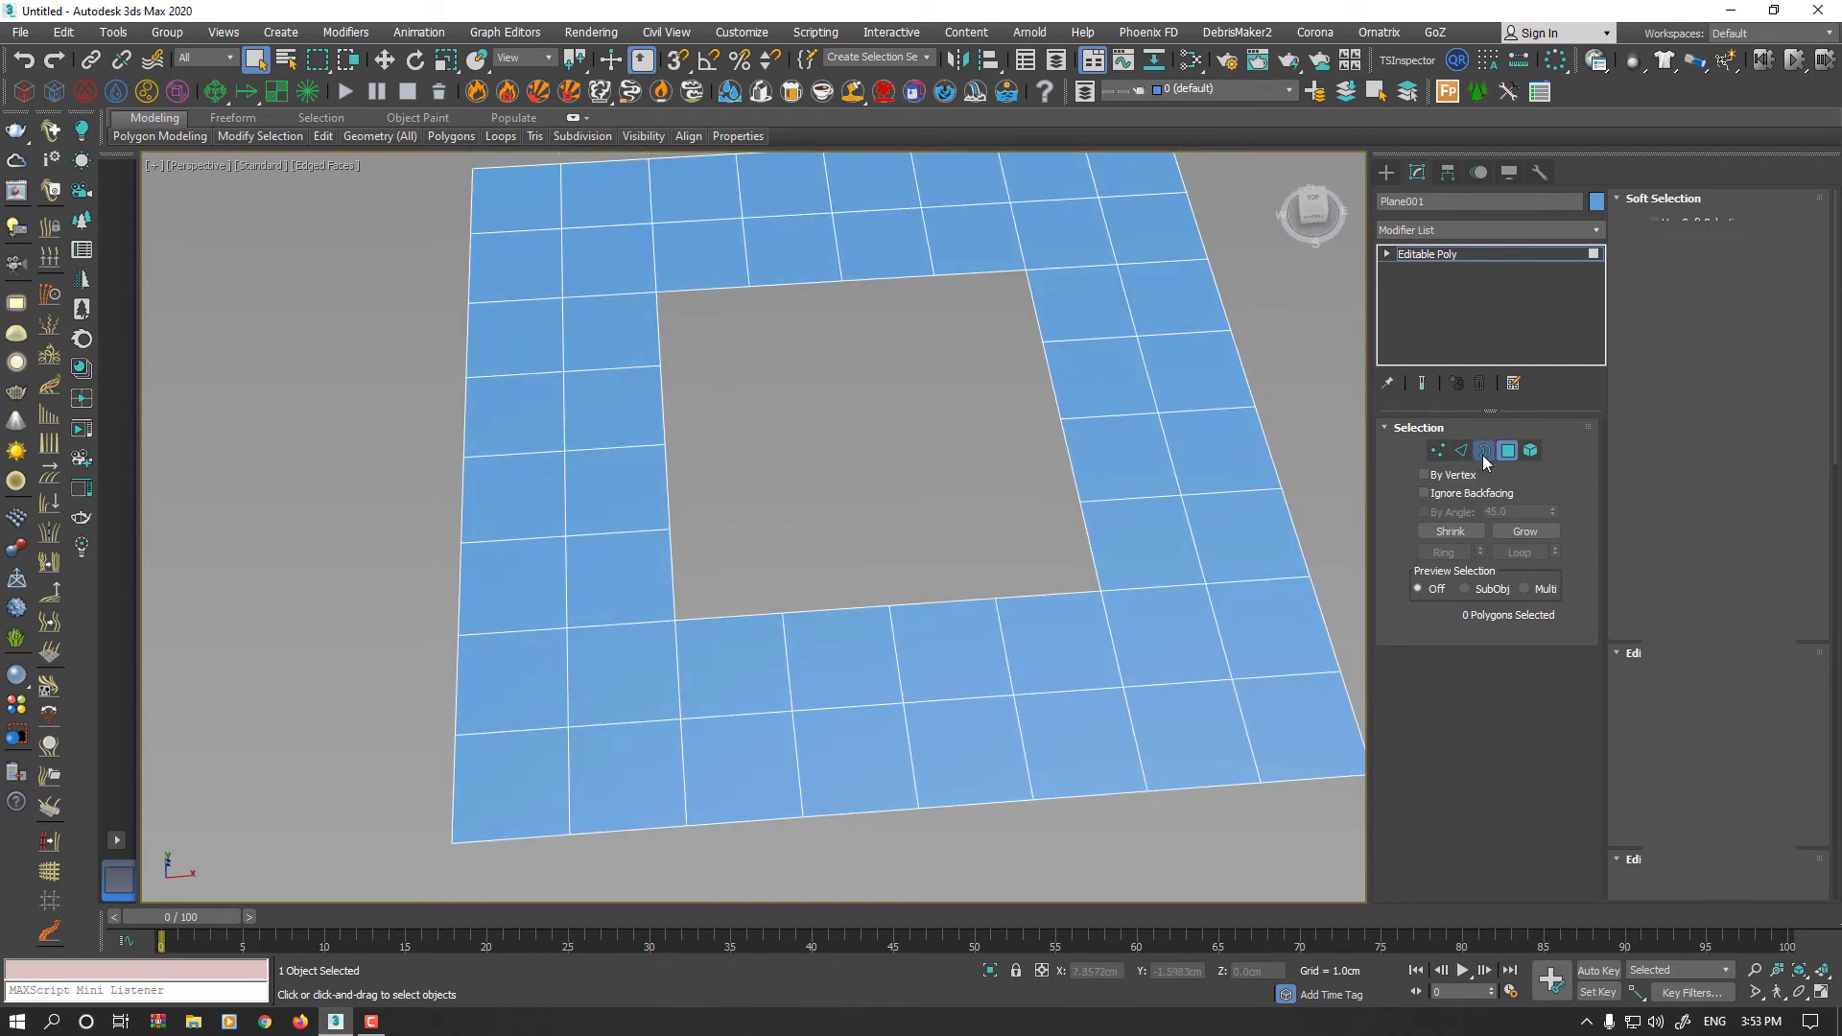
left_click(1088, 533)
middle_click_drag(971, 532, 919, 512)
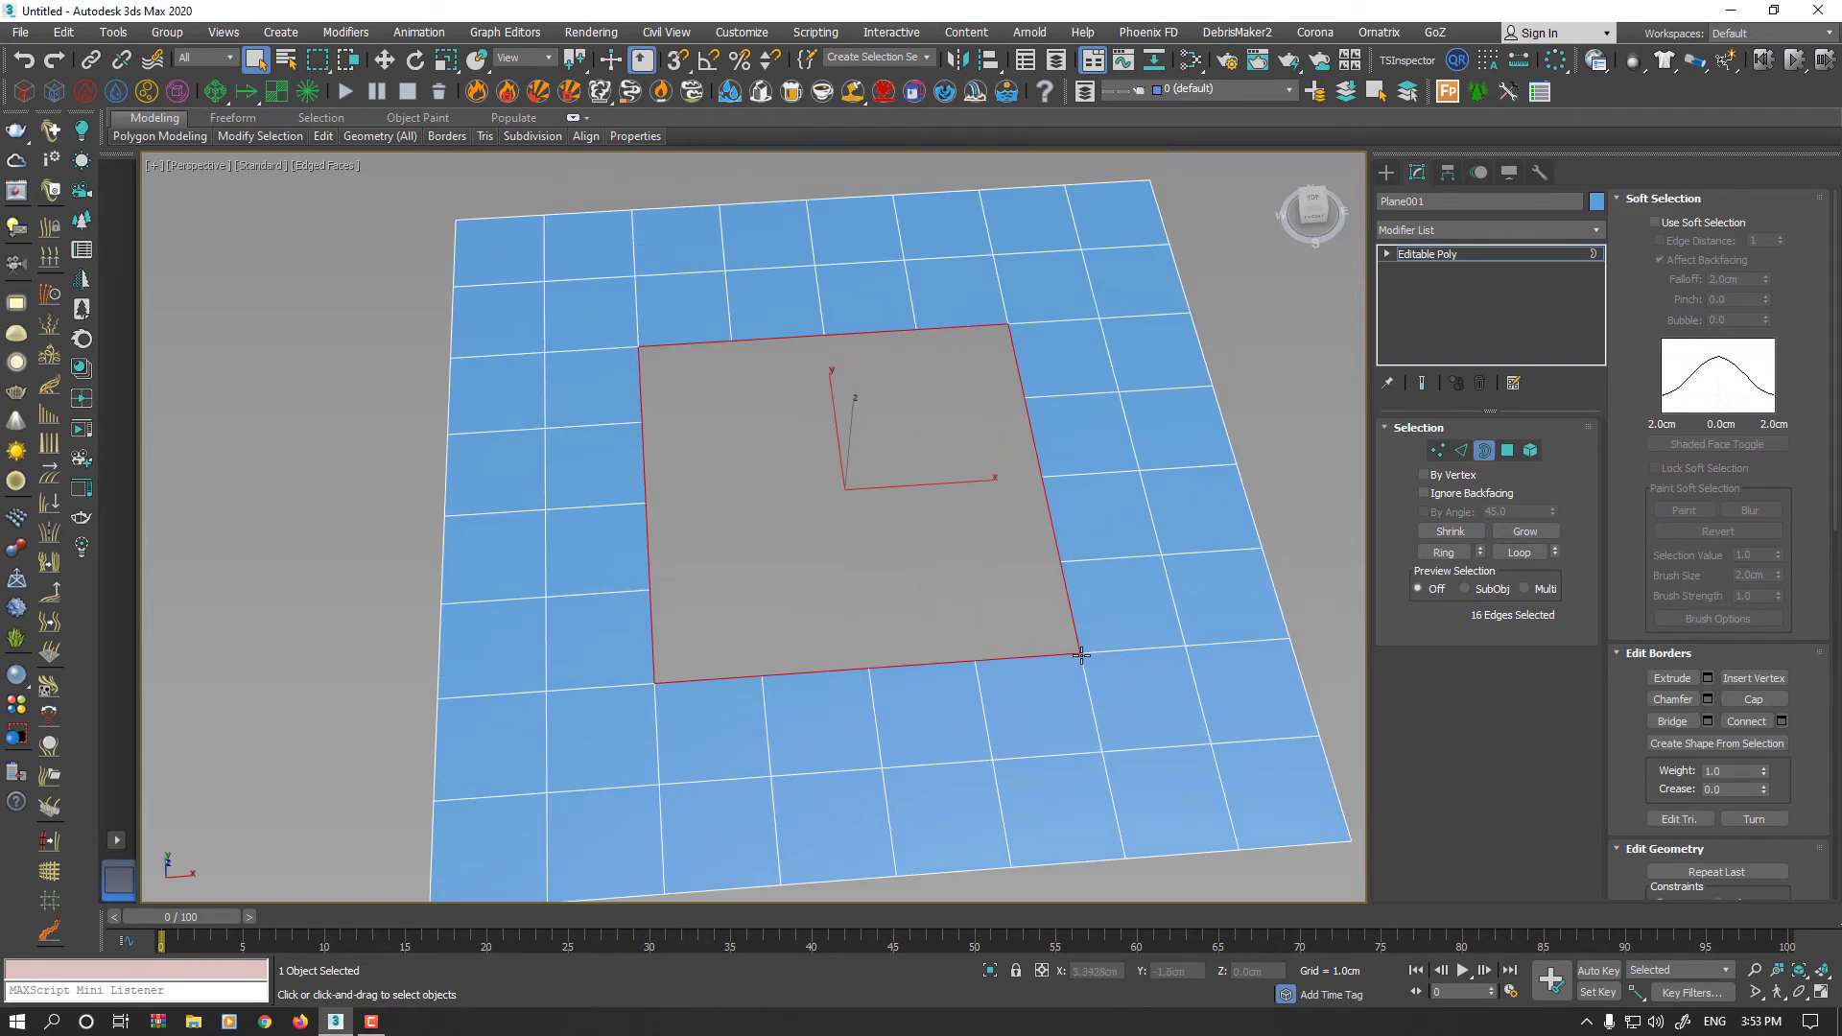
left_click(1471, 230)
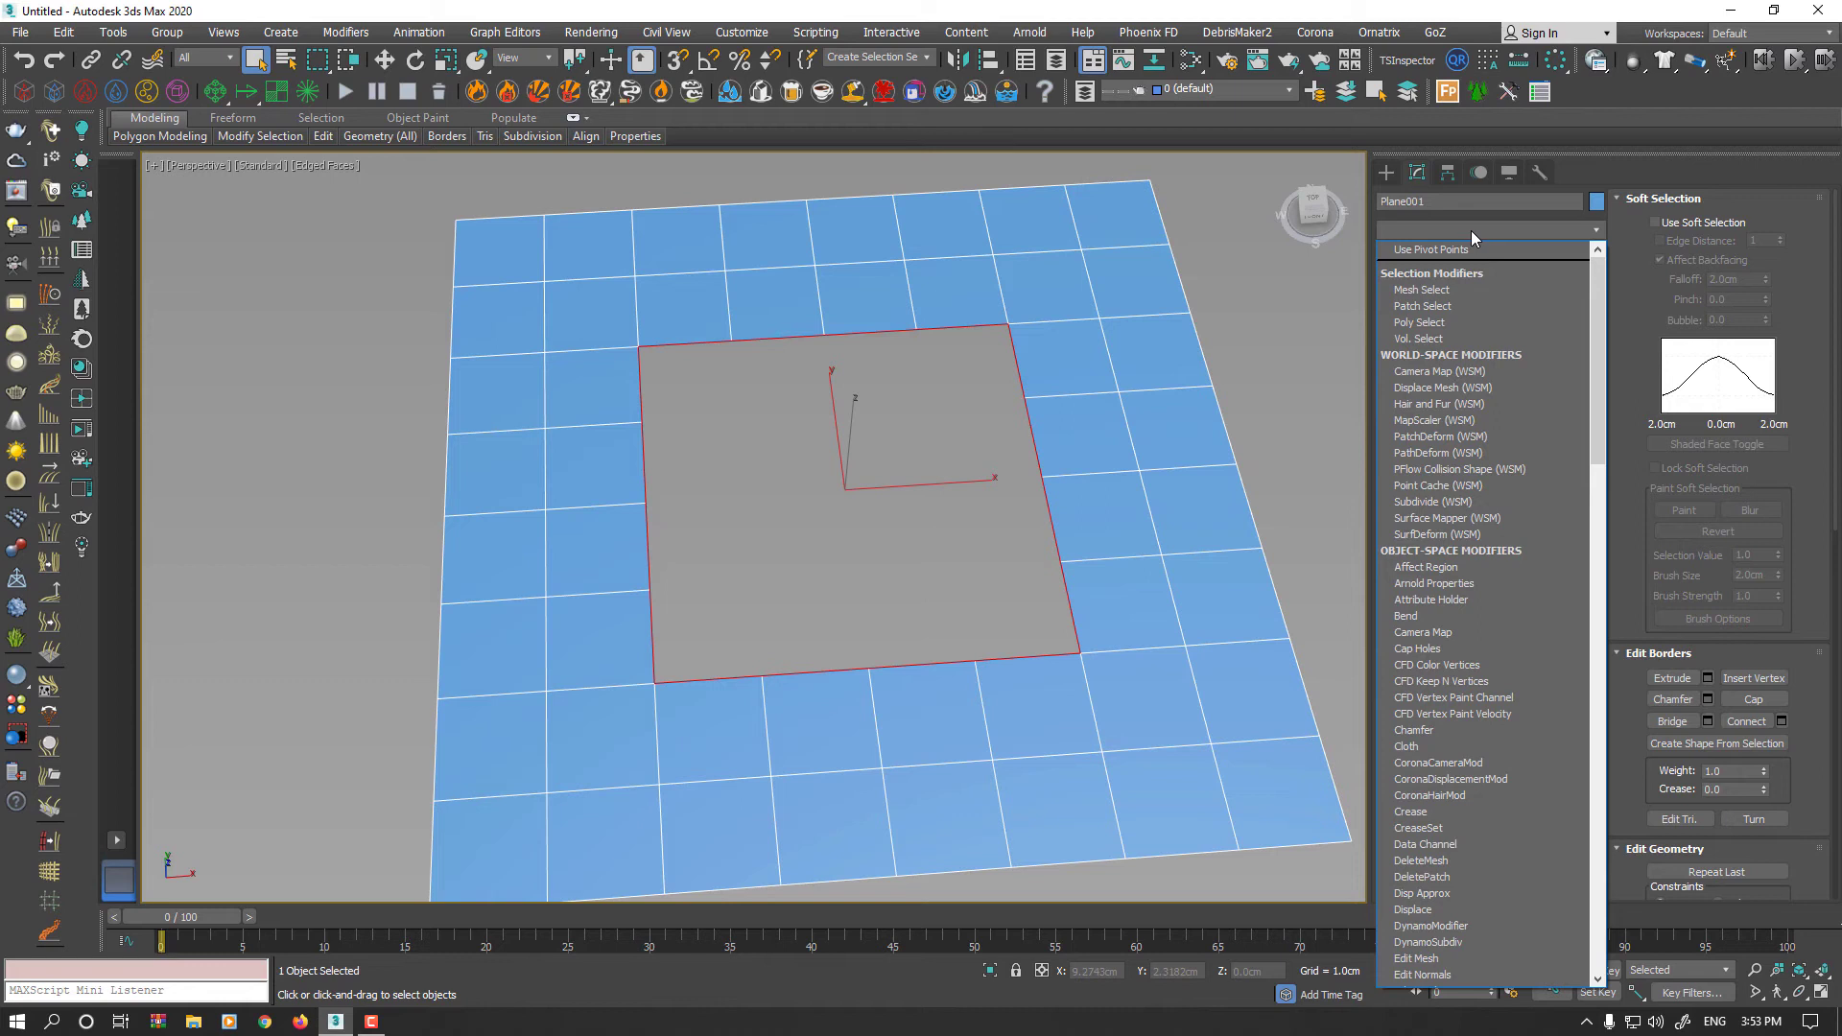
type("sp")
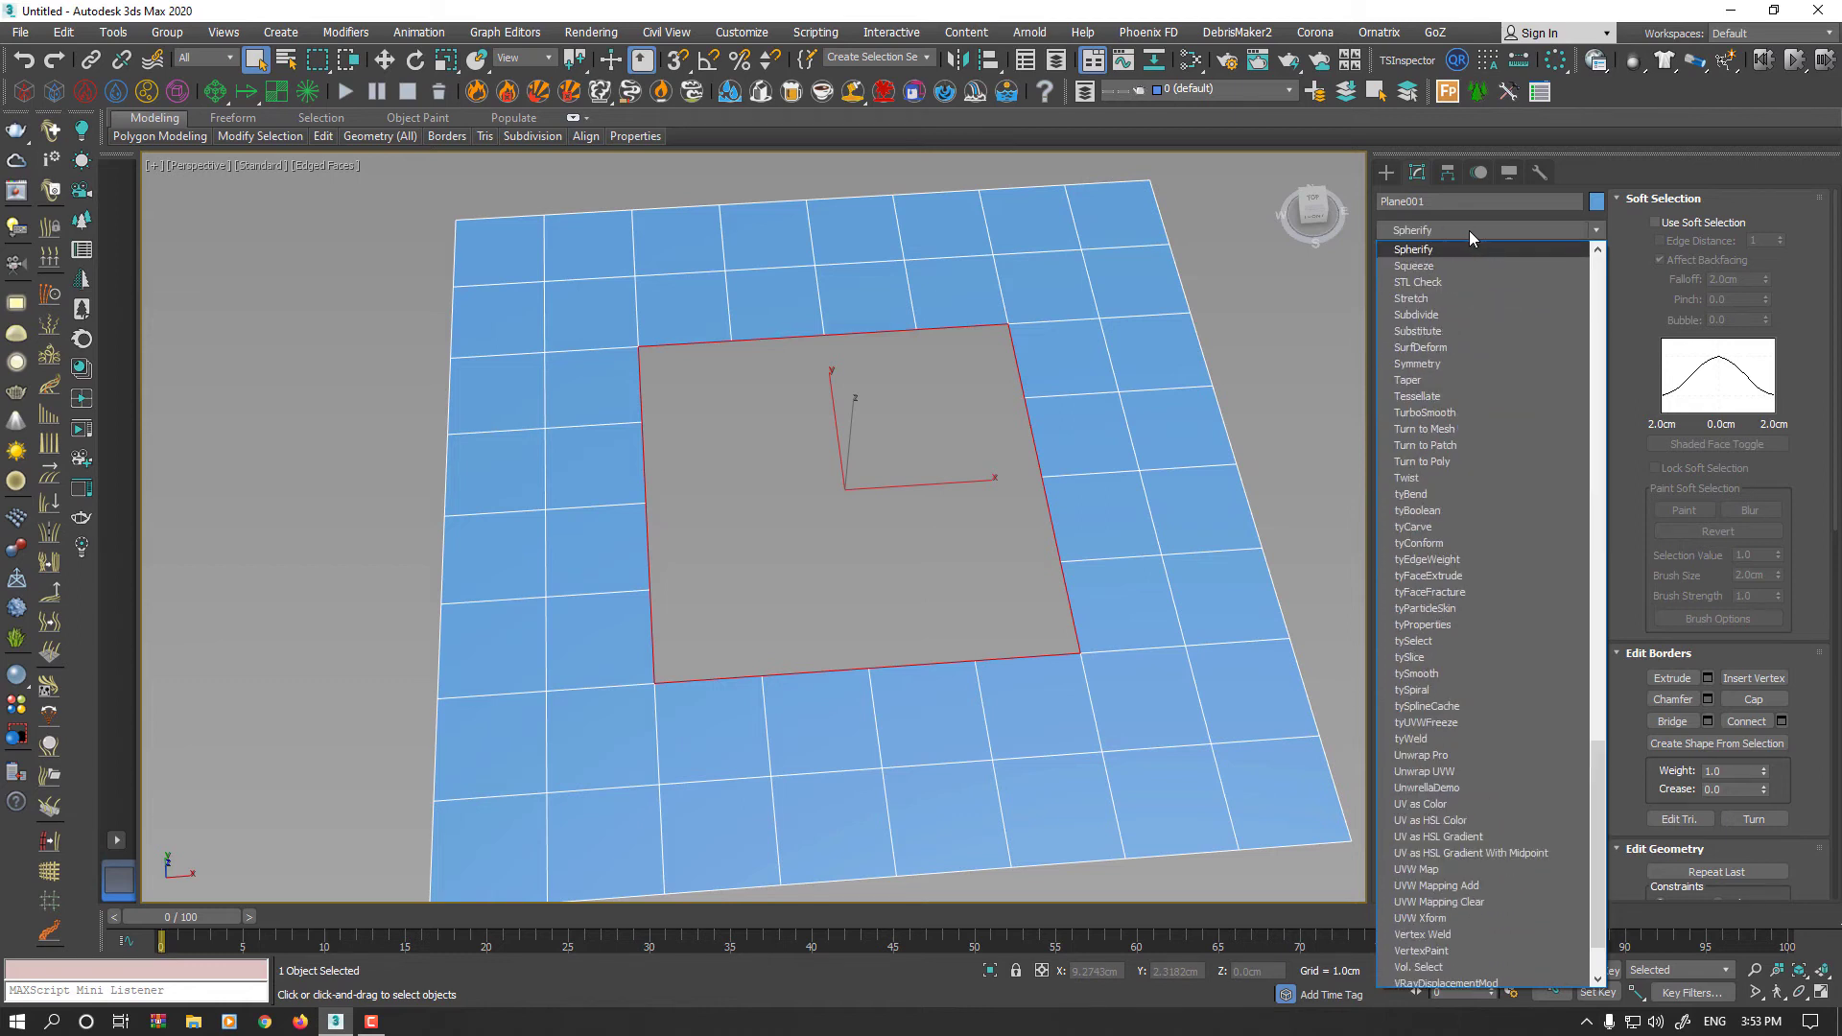
left_click(1451, 250)
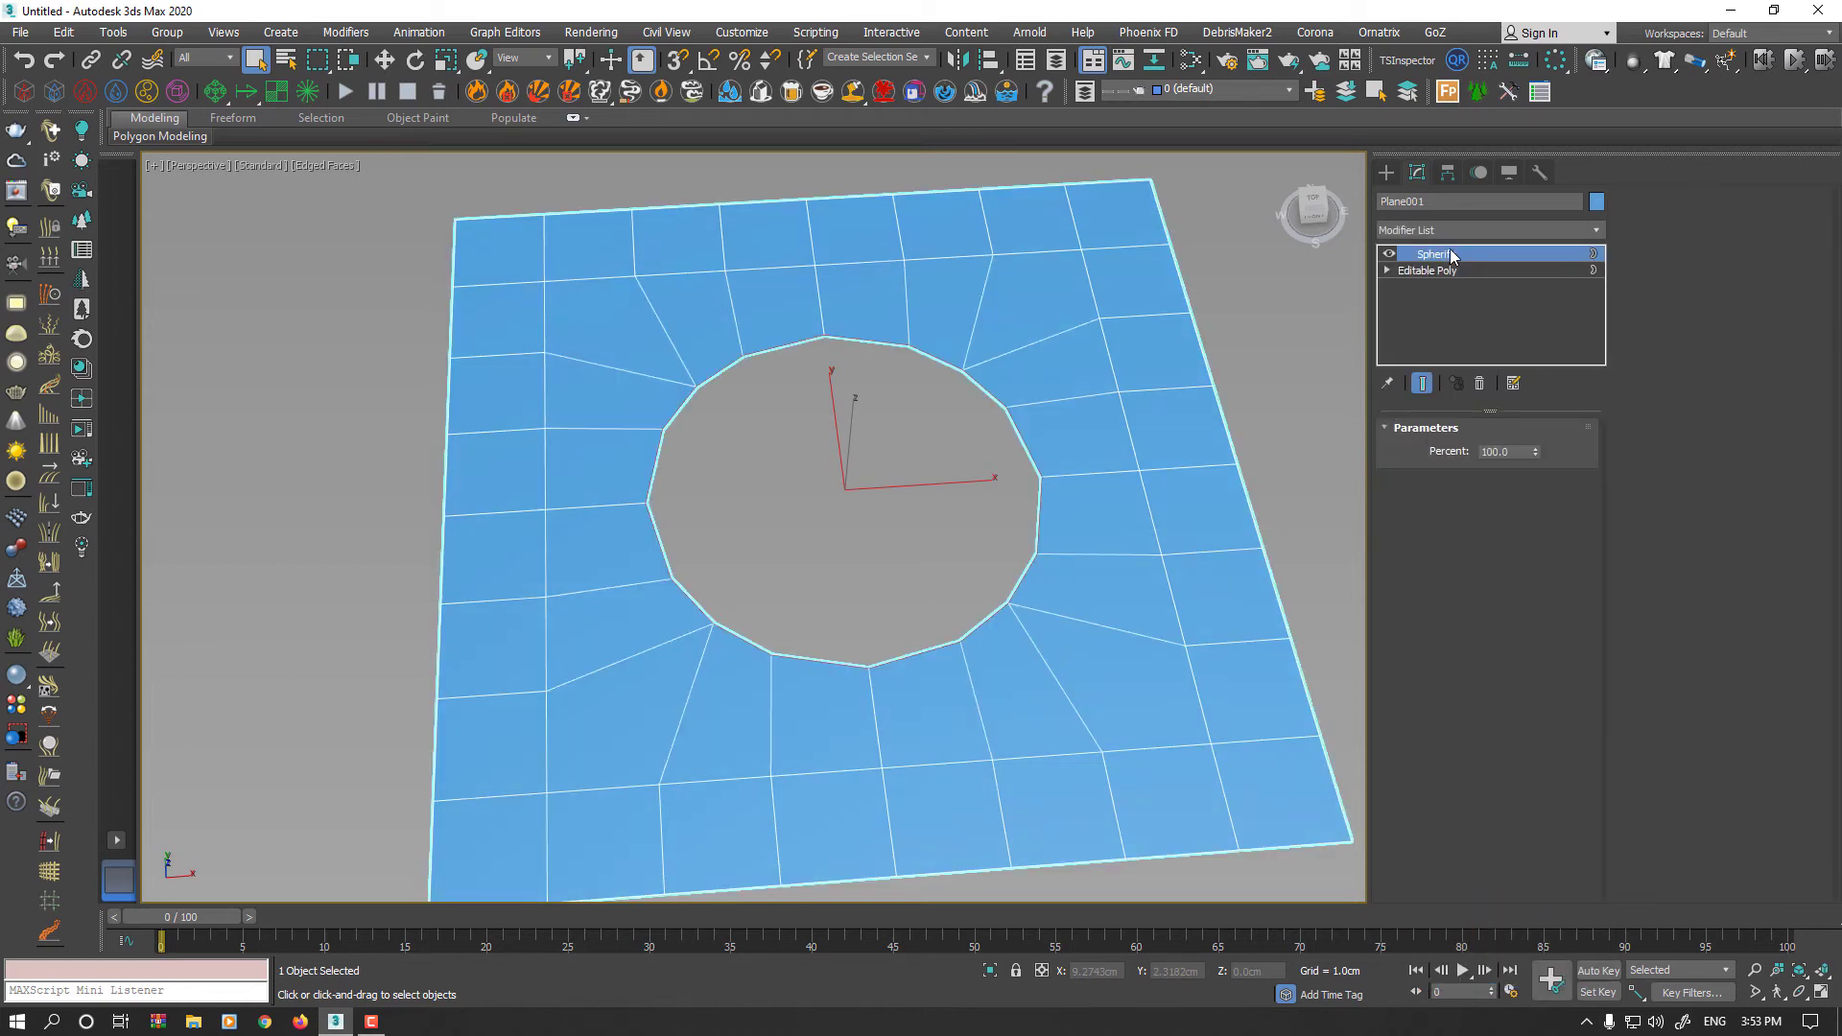
Step: Convert the spherified plane back to an Editable Poly
middle_click_drag(974, 550, 843, 581, "alt")
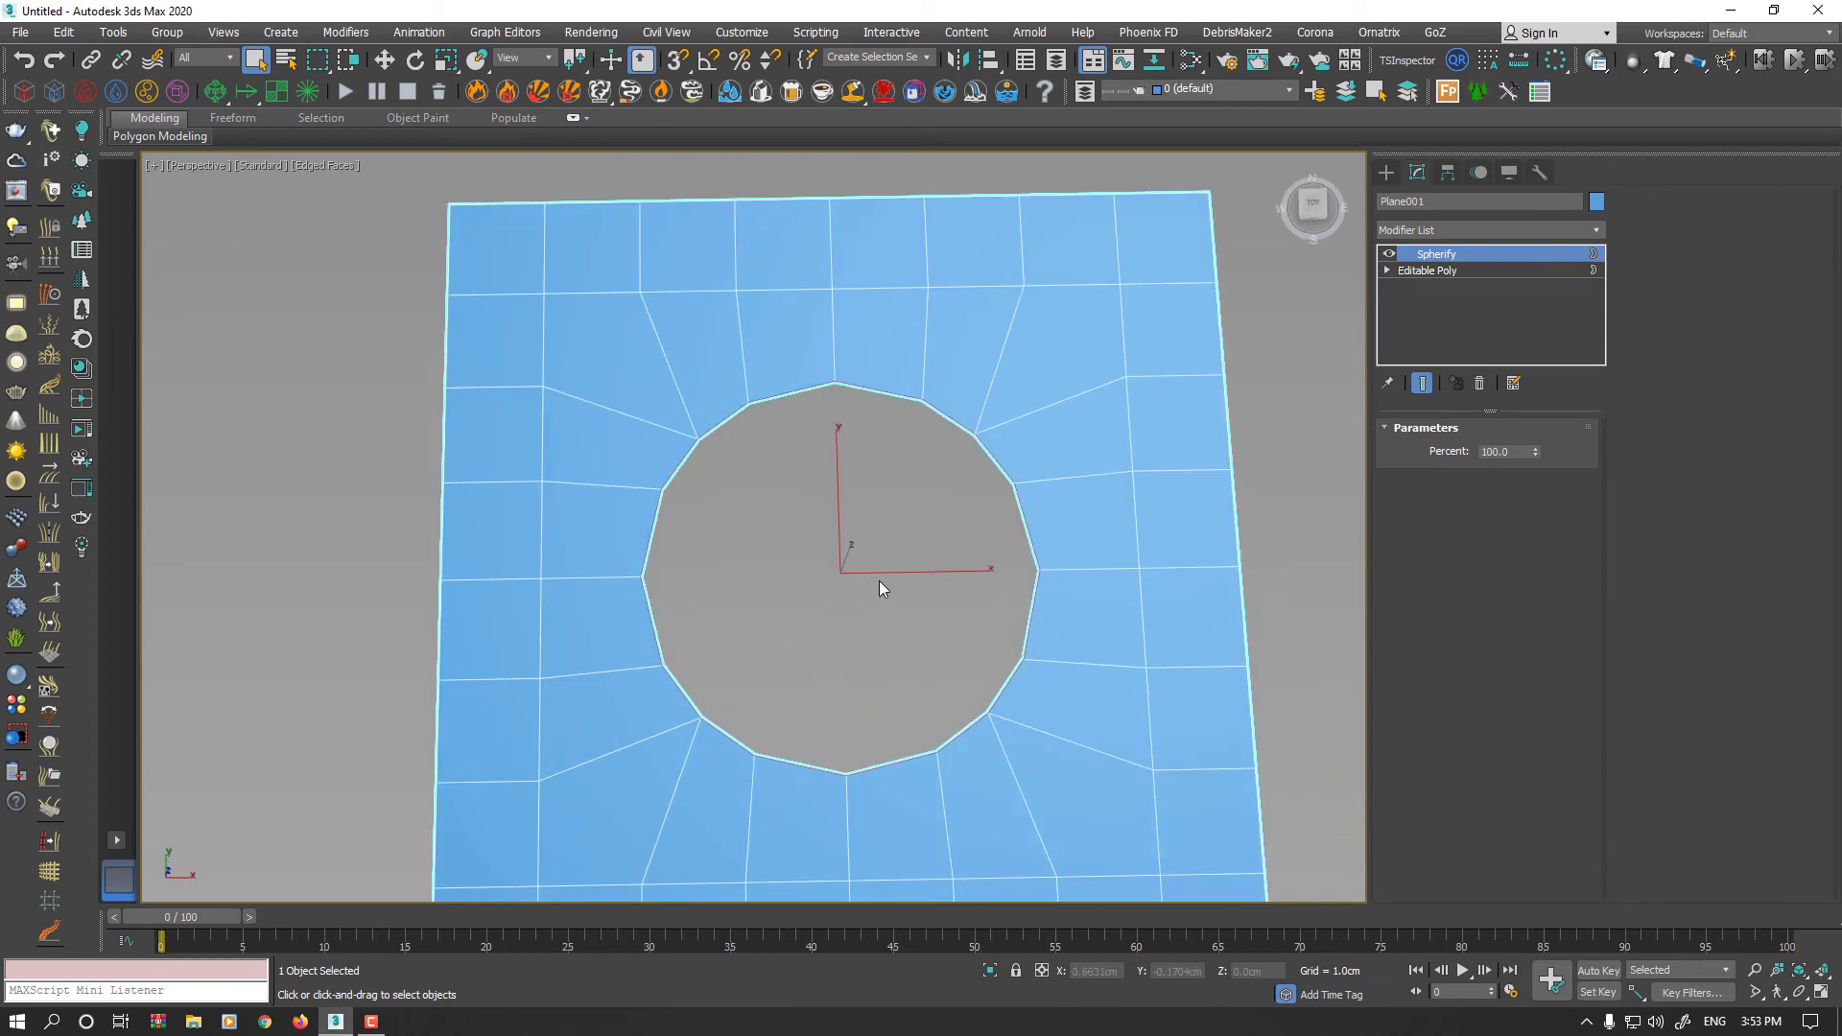
mouse_move(879, 579)
middle_mouse_down()
mouse_move(875, 545)
mouse_move(842, 522)
mouse_move(844, 549)
mouse_move(862, 438)
middle_mouse_up()
right_click(918, 439)
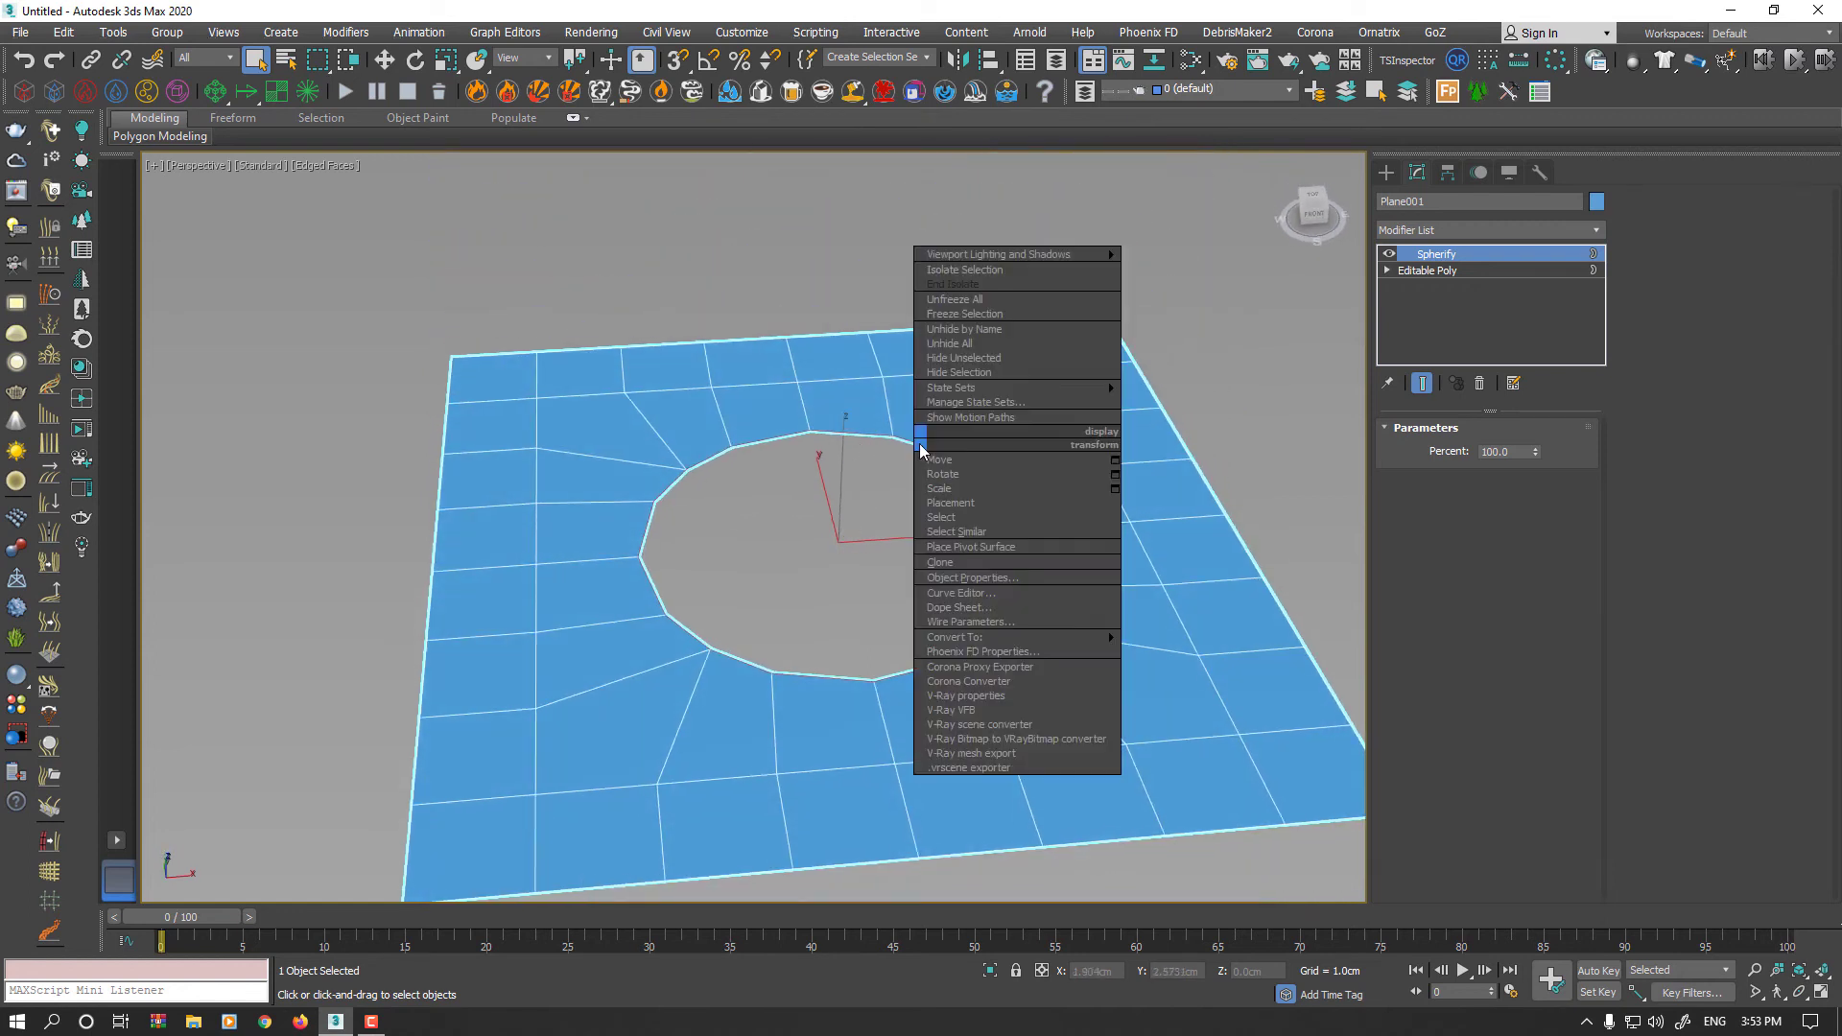
mouse_move(1070, 638)
left_click(1189, 651)
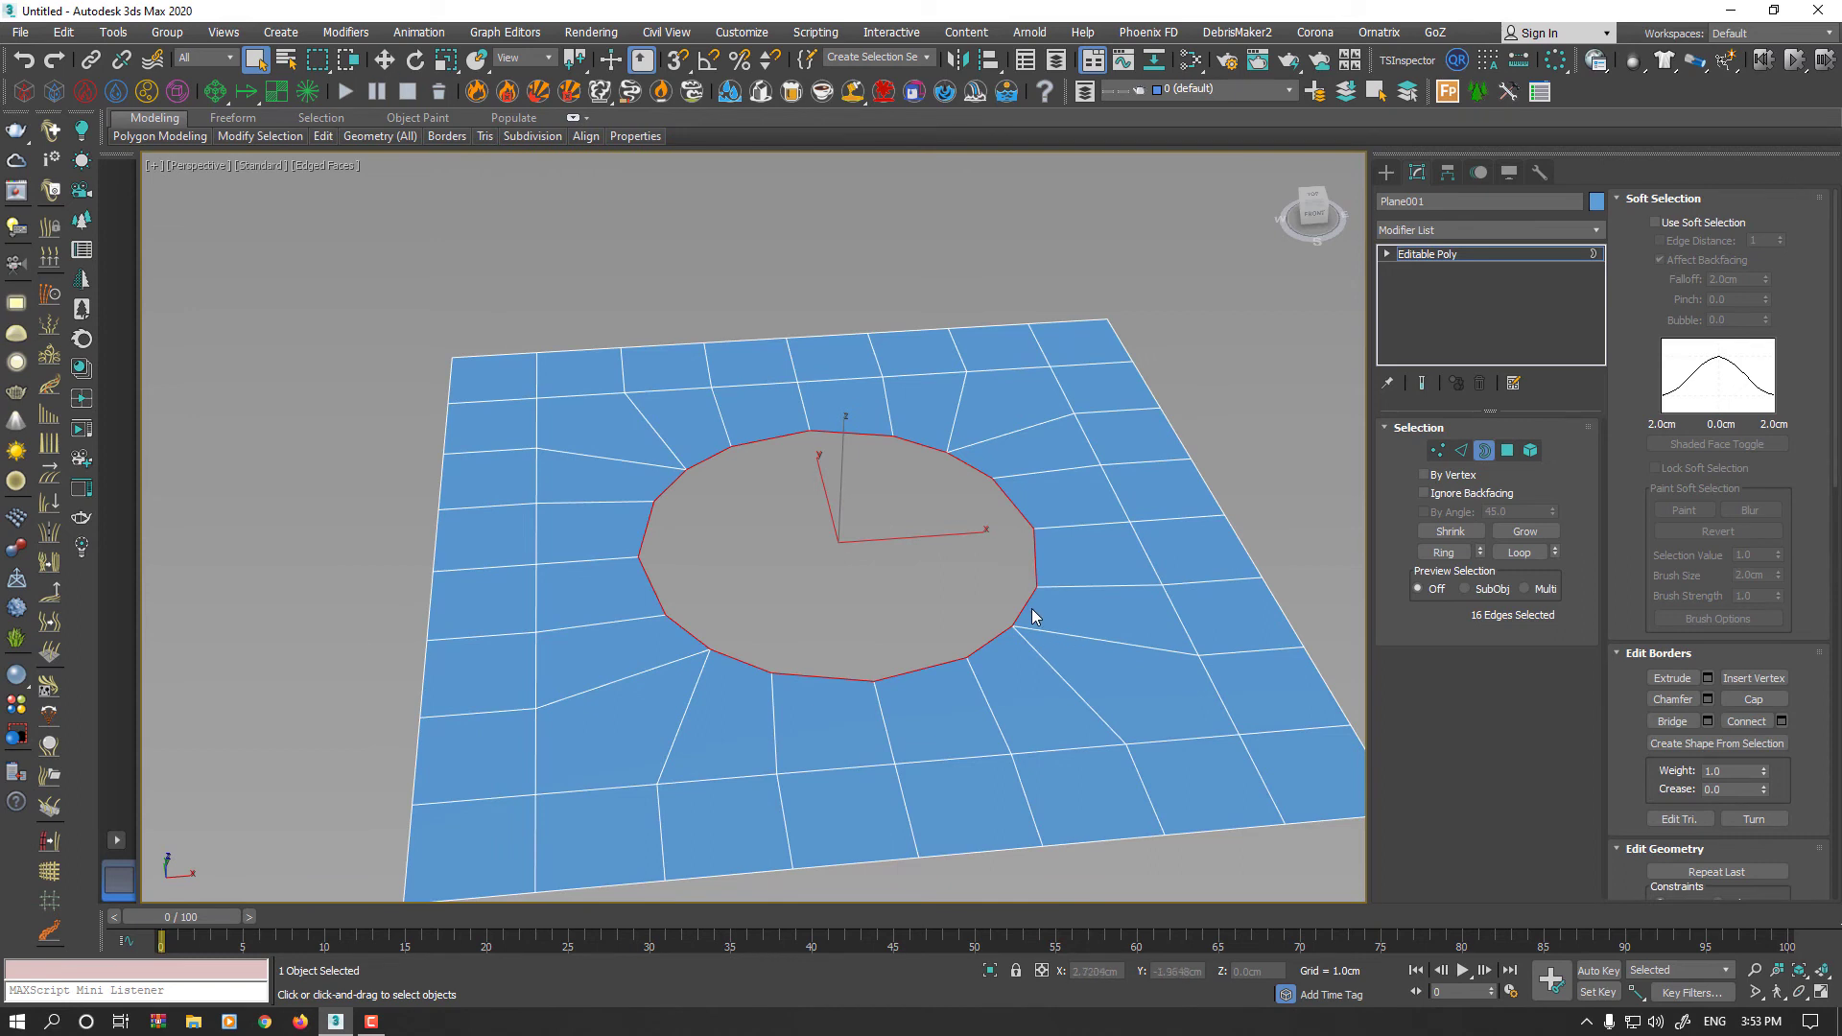
Step: Extend the round hole's border upward along Z by about 5.6 cm to form a cylindrical wall of new polygons
key("w")
middle_click_drag(1032, 608, 1025, 583, "alt")
left_click_drag(853, 453, 844, 113, "shift")
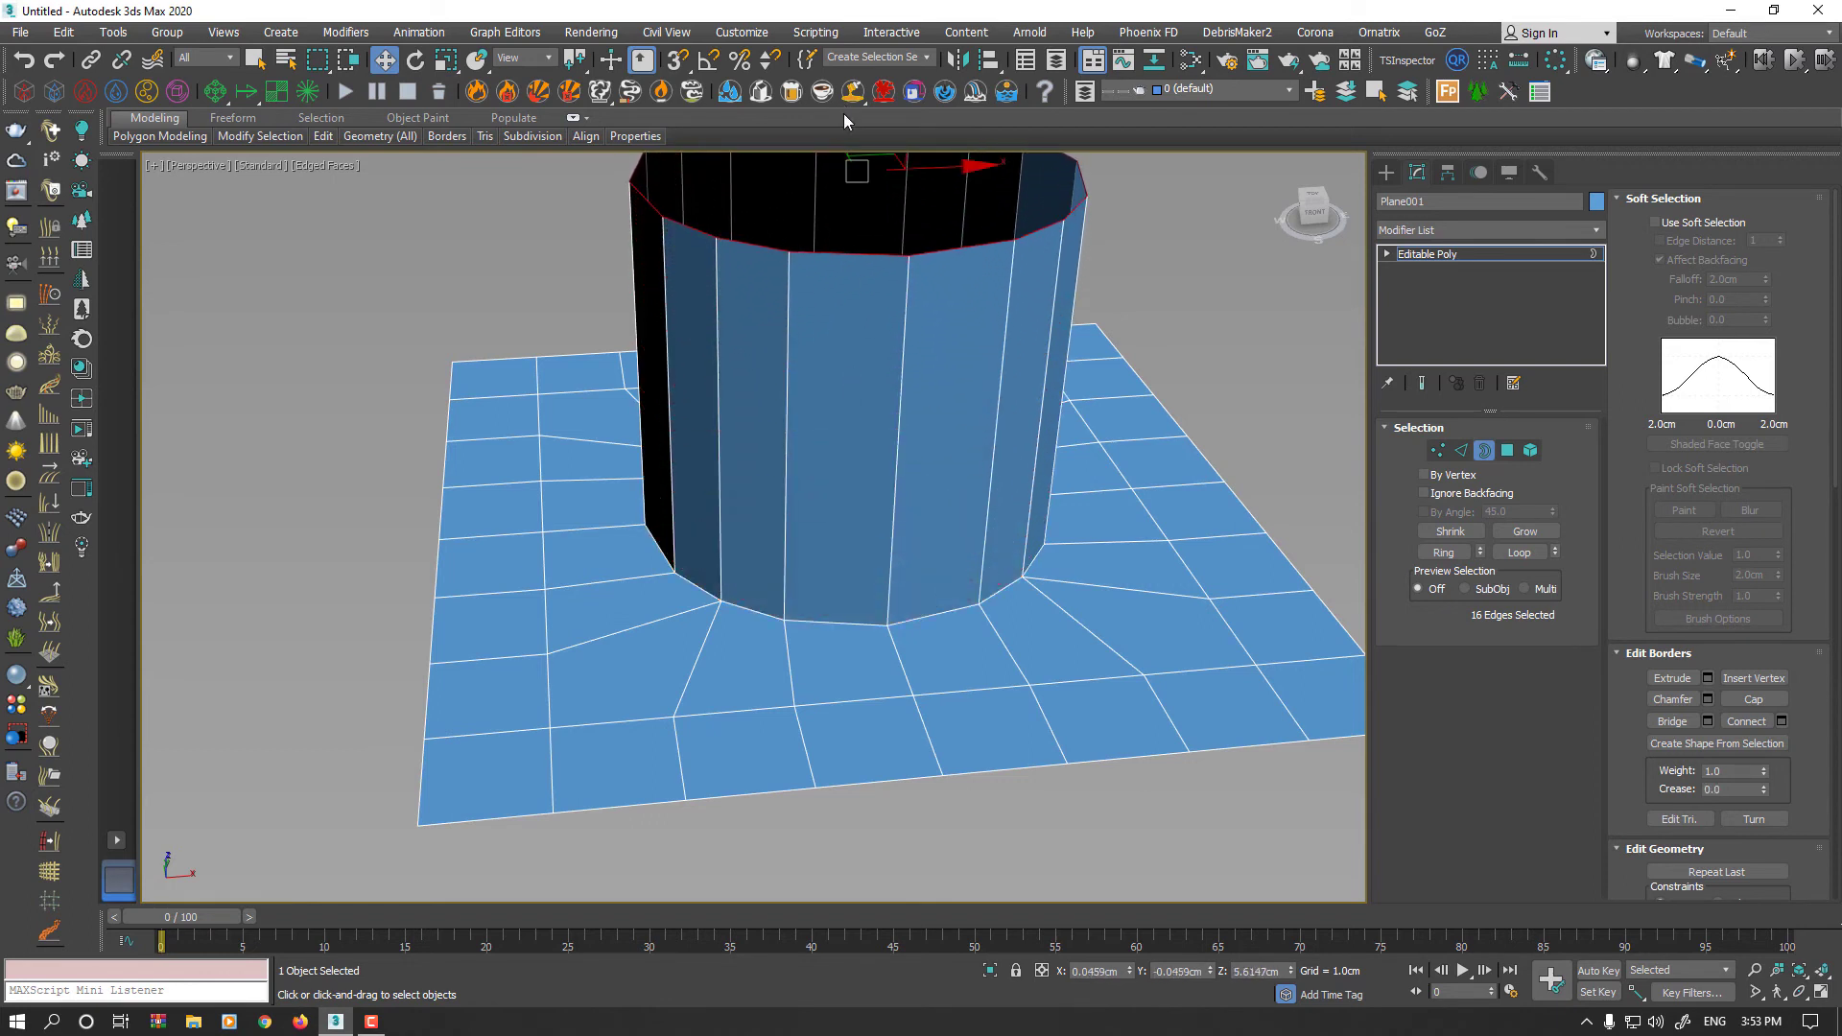
Step: Apply a TurboSmooth modifier to the whole object and set its iterations to 2
middle_click_drag(910, 442, 919, 564)
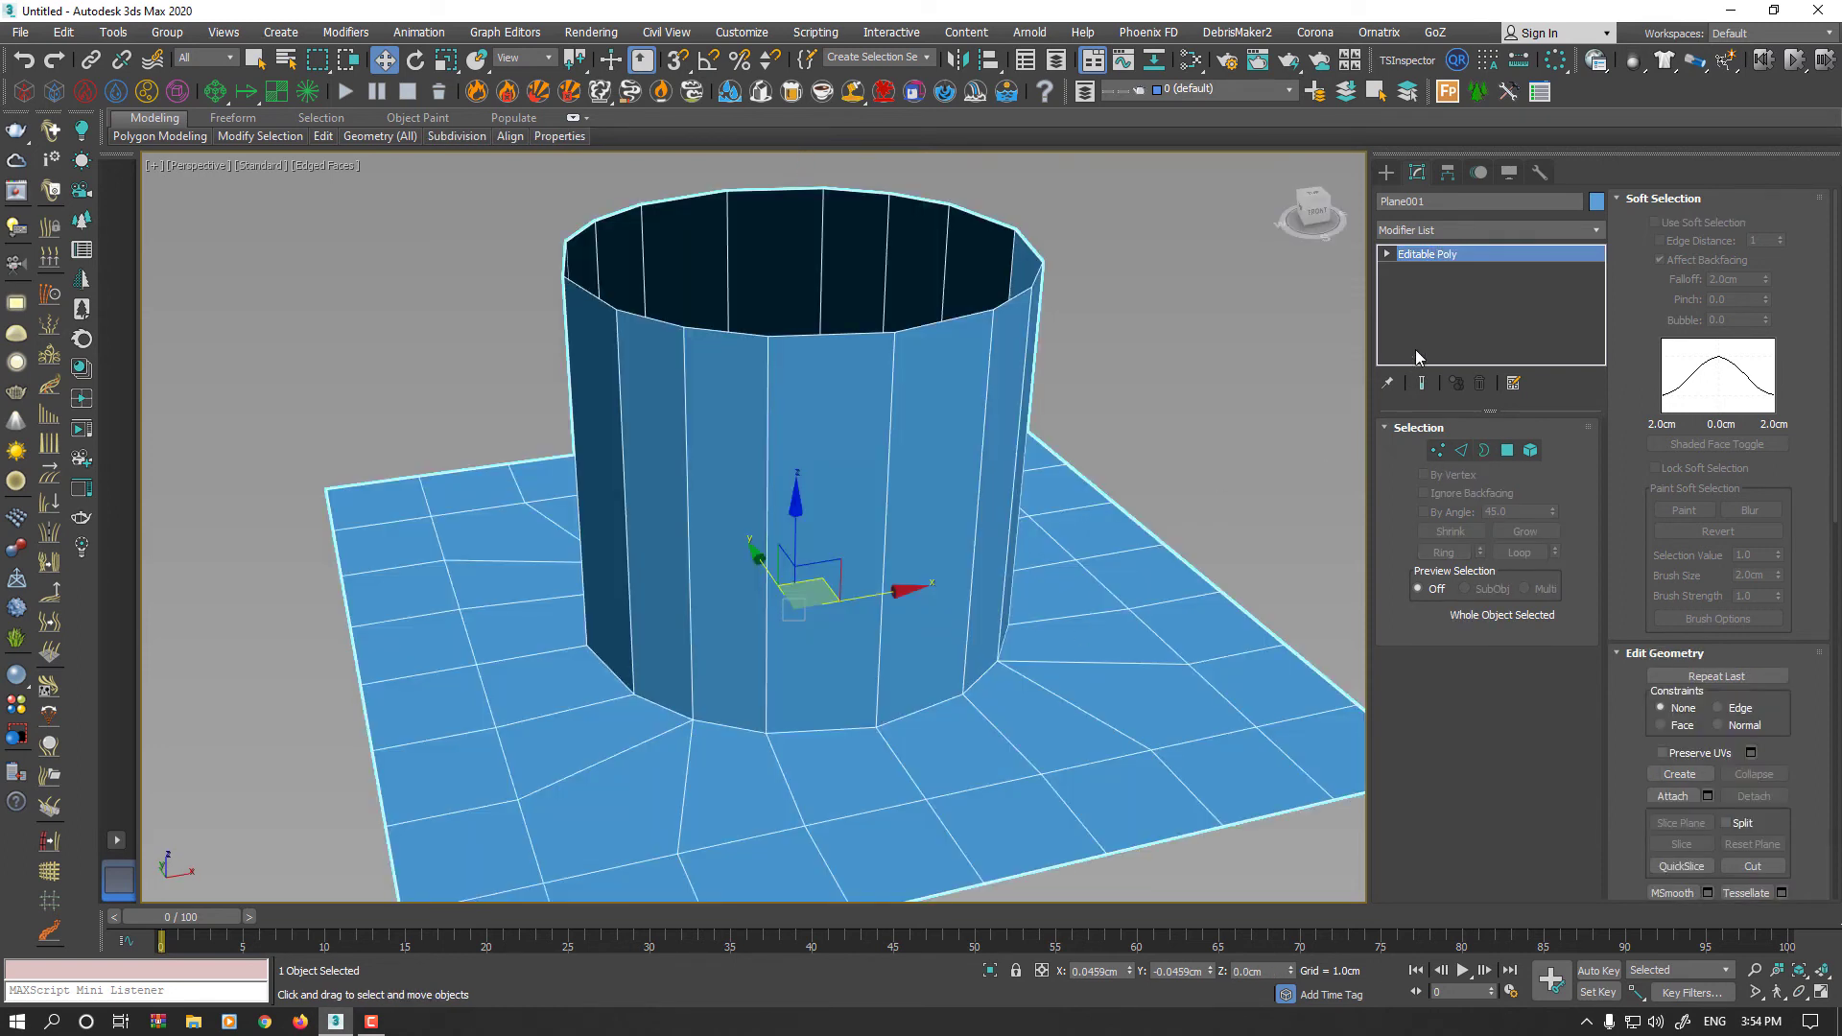
left_click(1447, 232)
type("tu")
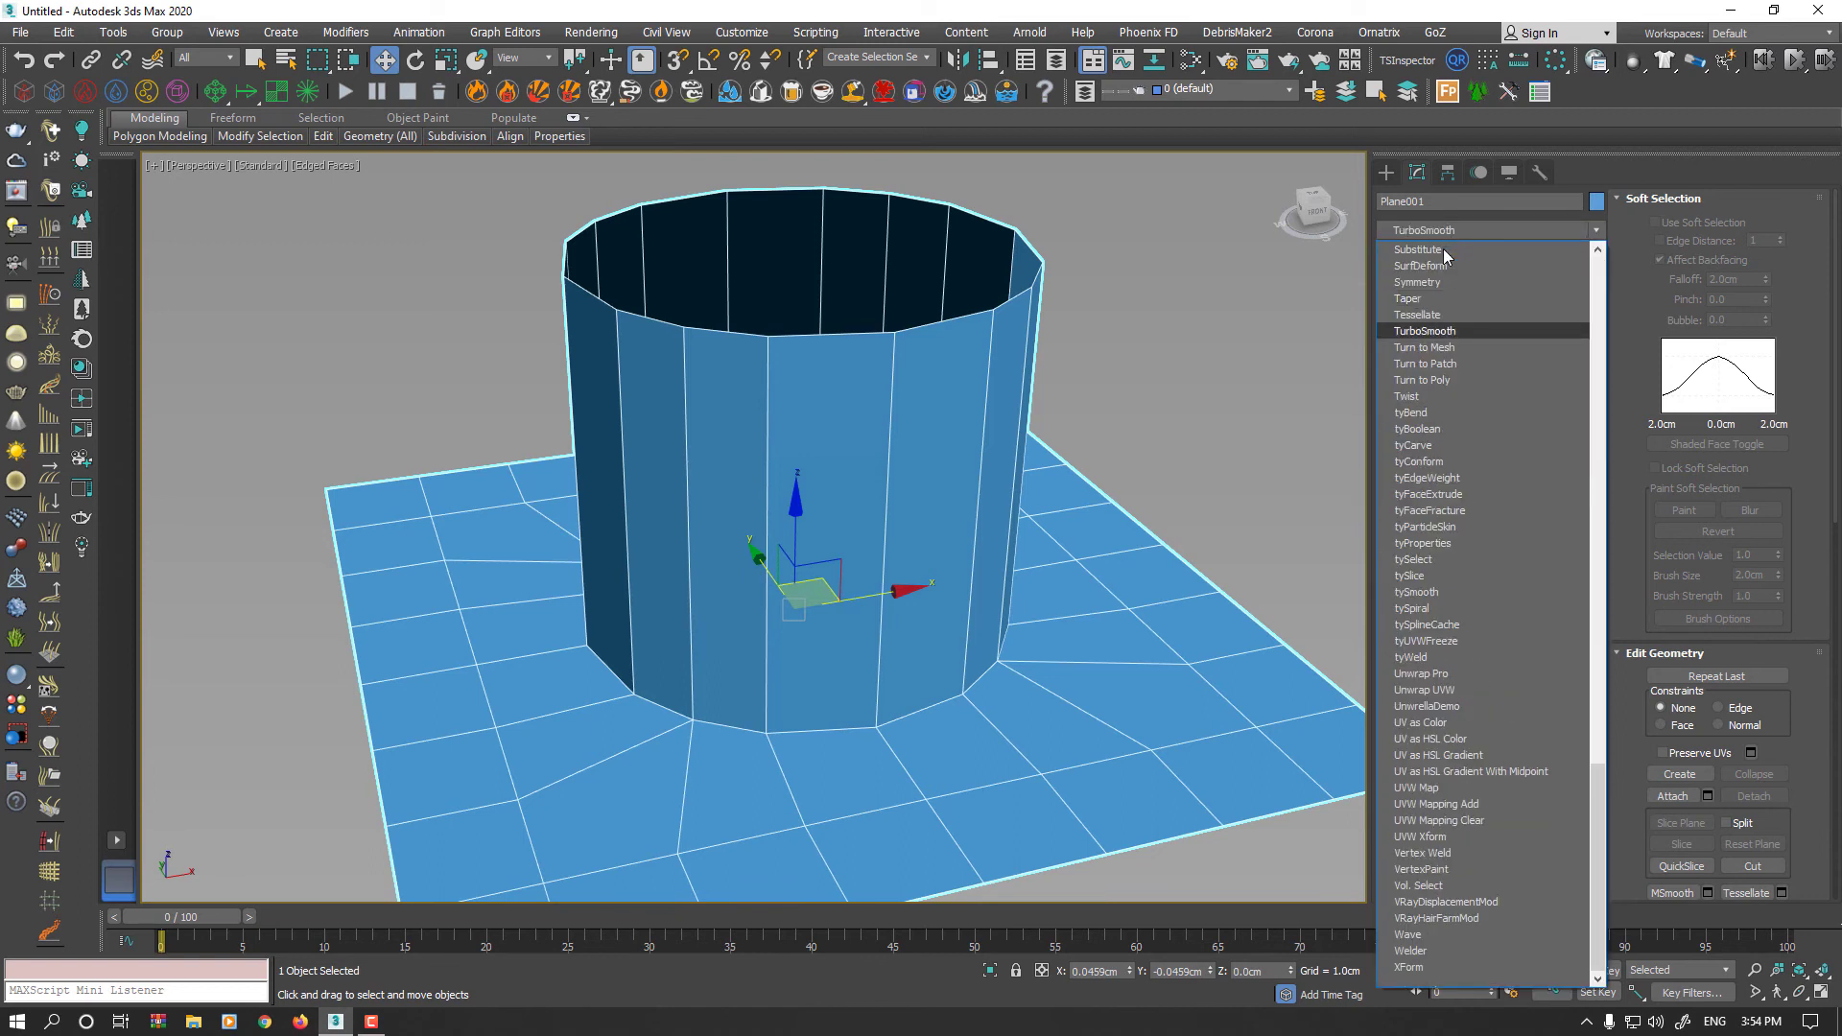
left_click(1425, 331)
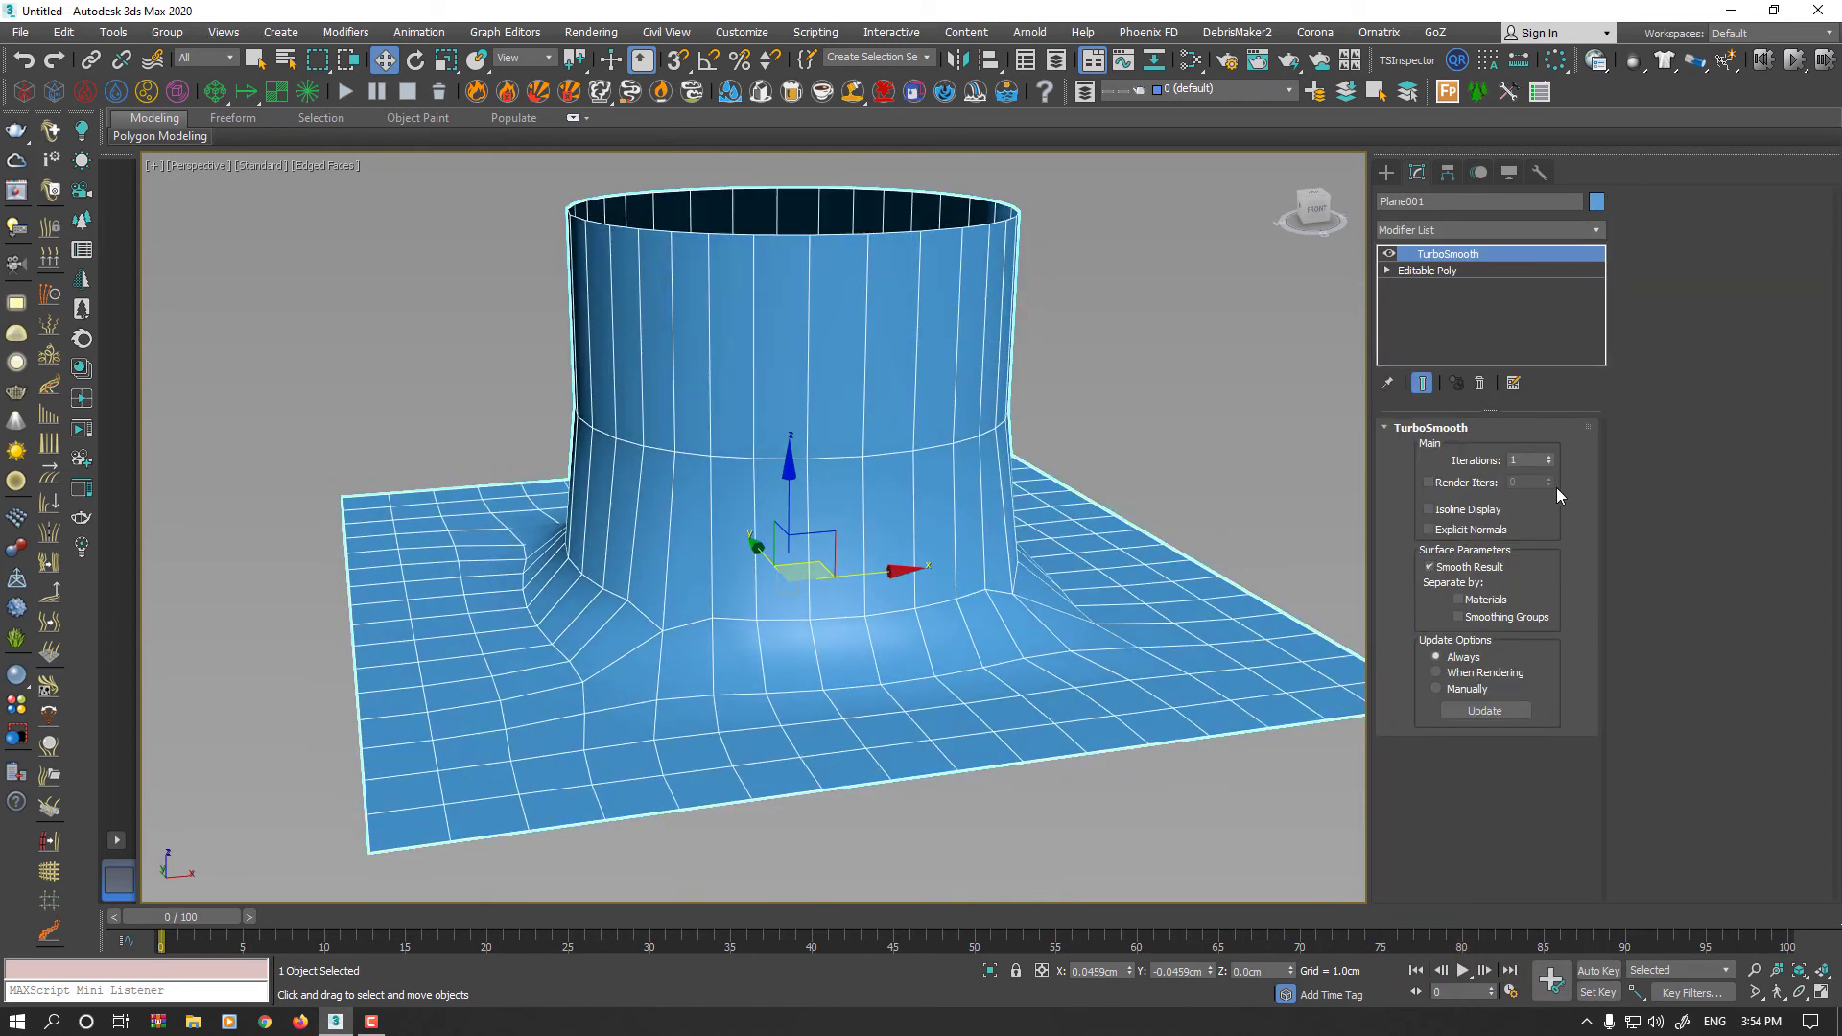
left_click(1550, 457)
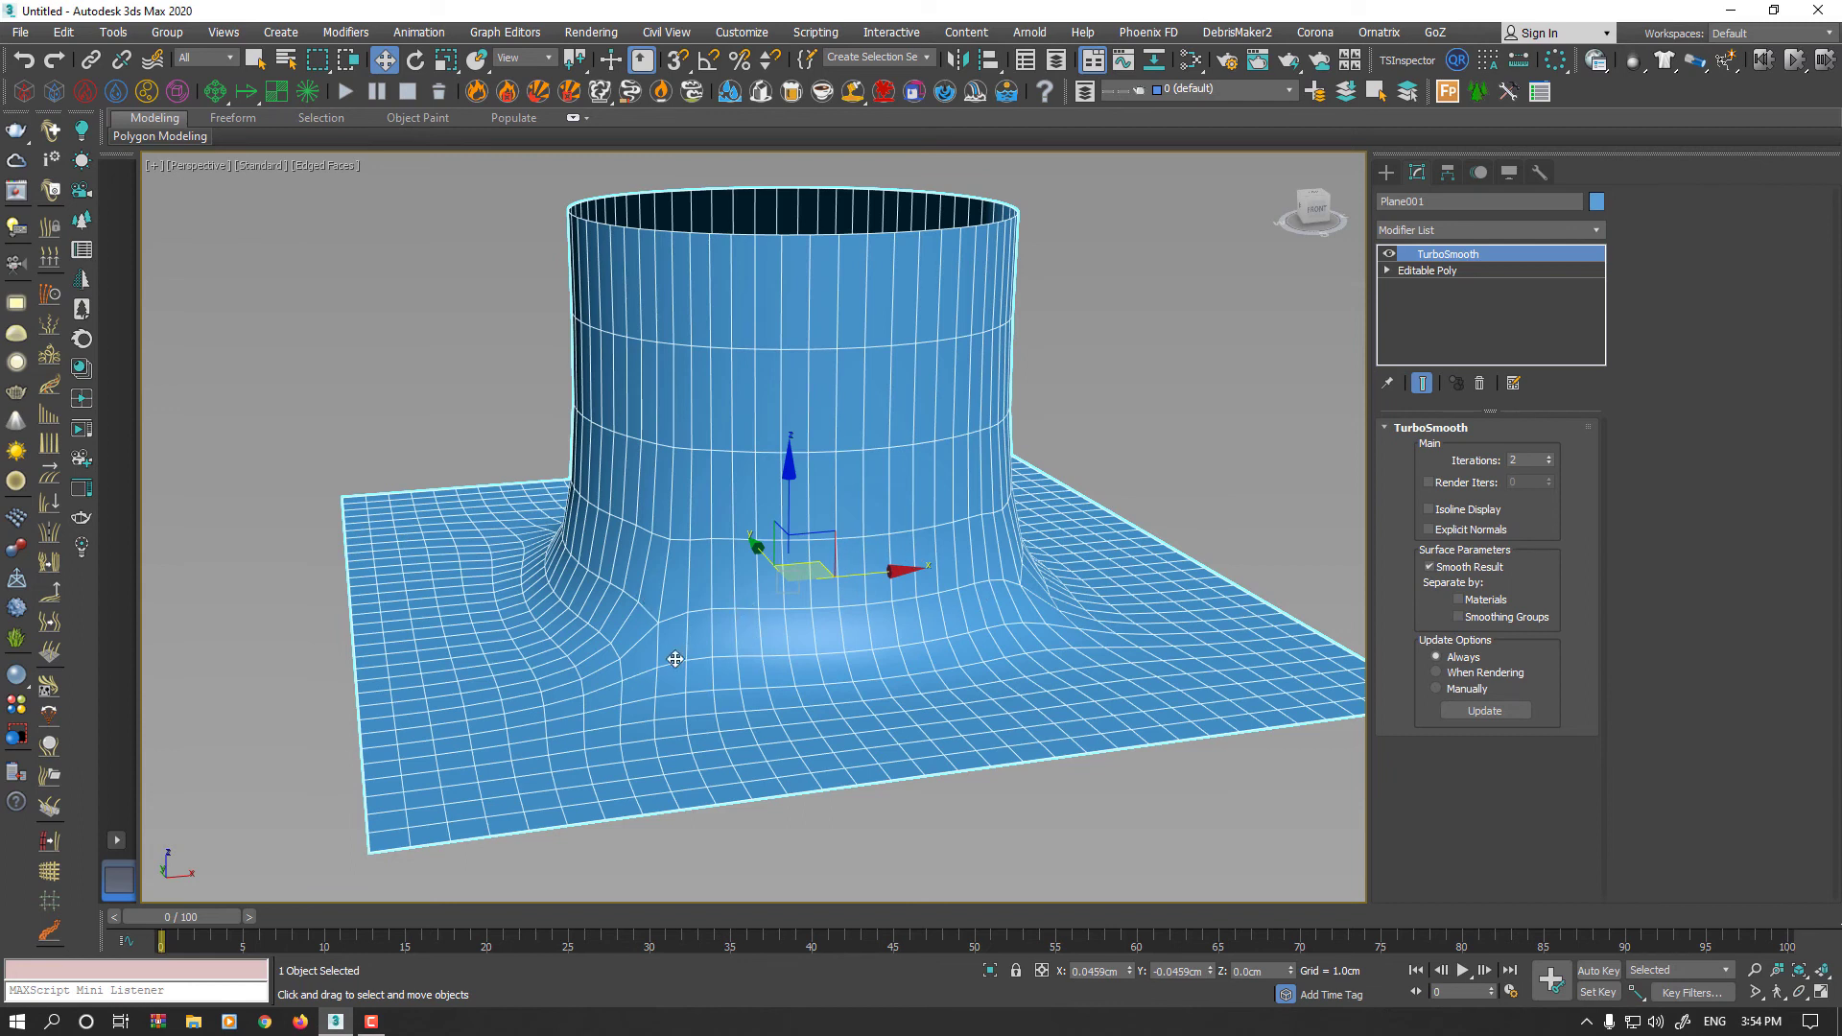
Step: At the Editable Poly level, select all the edges around the base of the cylindrical wall where it meets the plane
left_click(1430, 271)
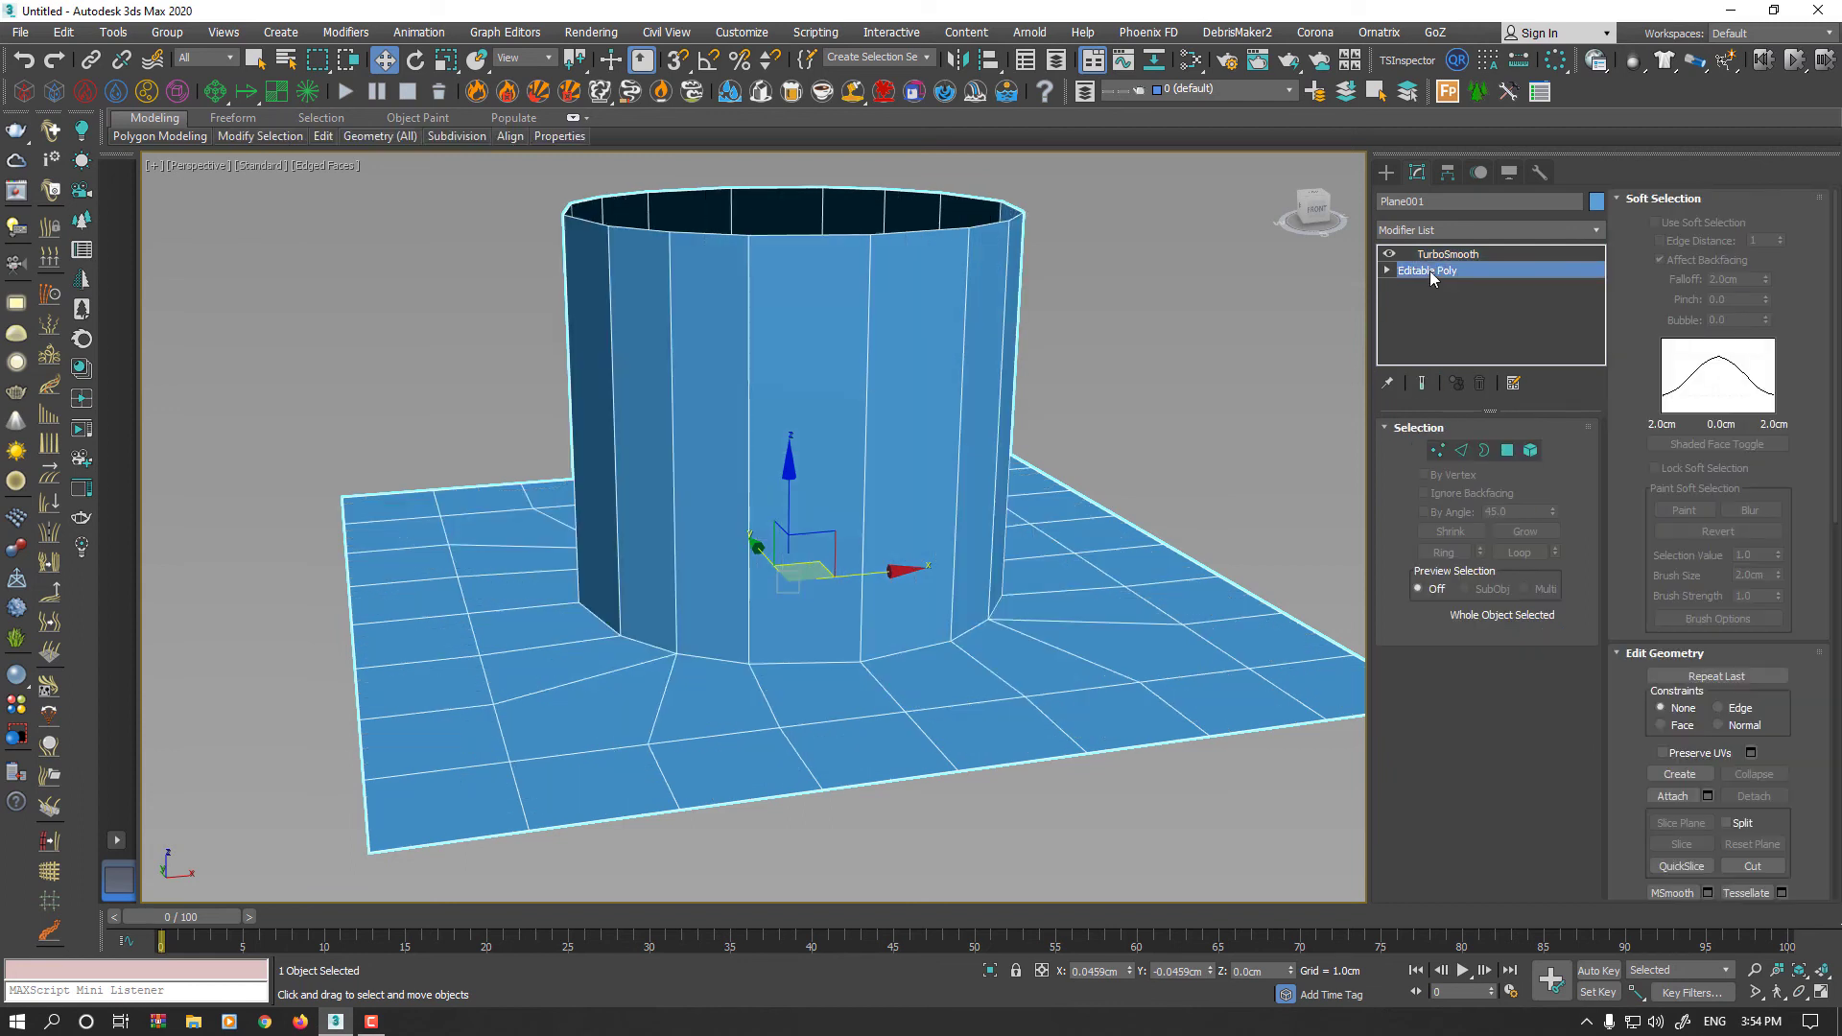
left_click(1460, 451)
double_click(785, 671)
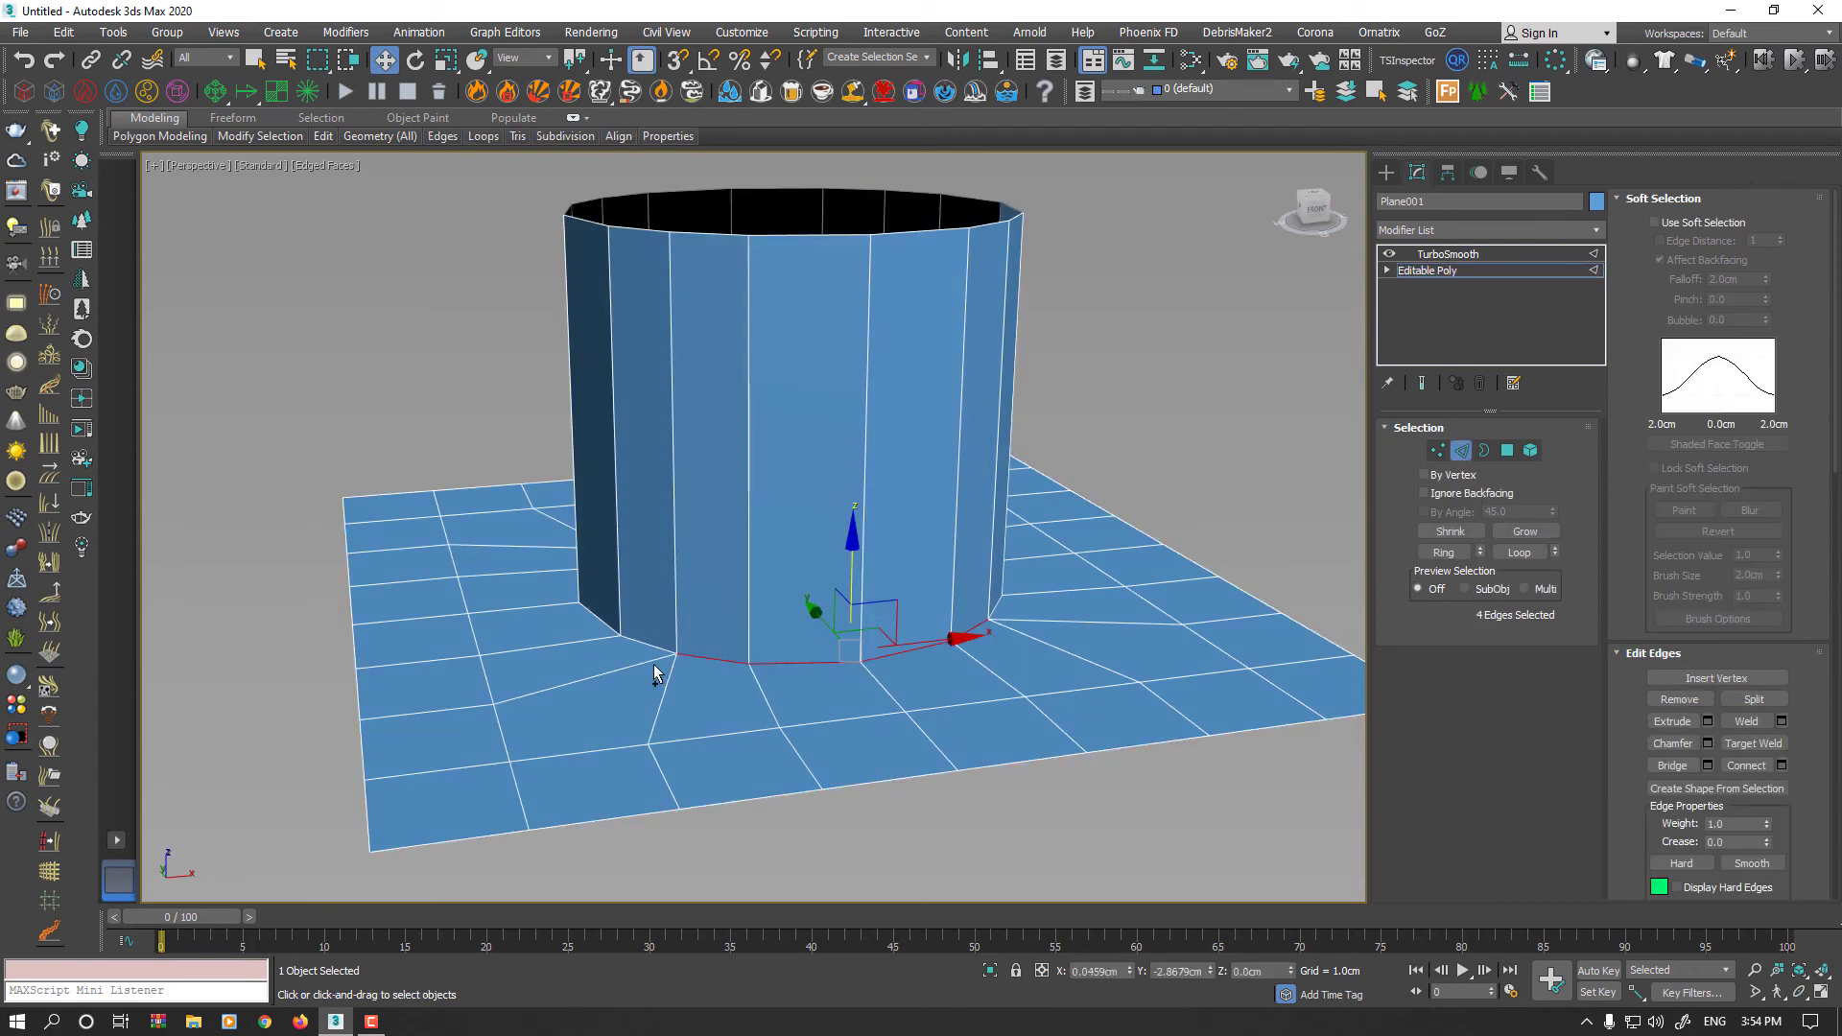
middle_click_drag(312, 754, 853, 713, "alt")
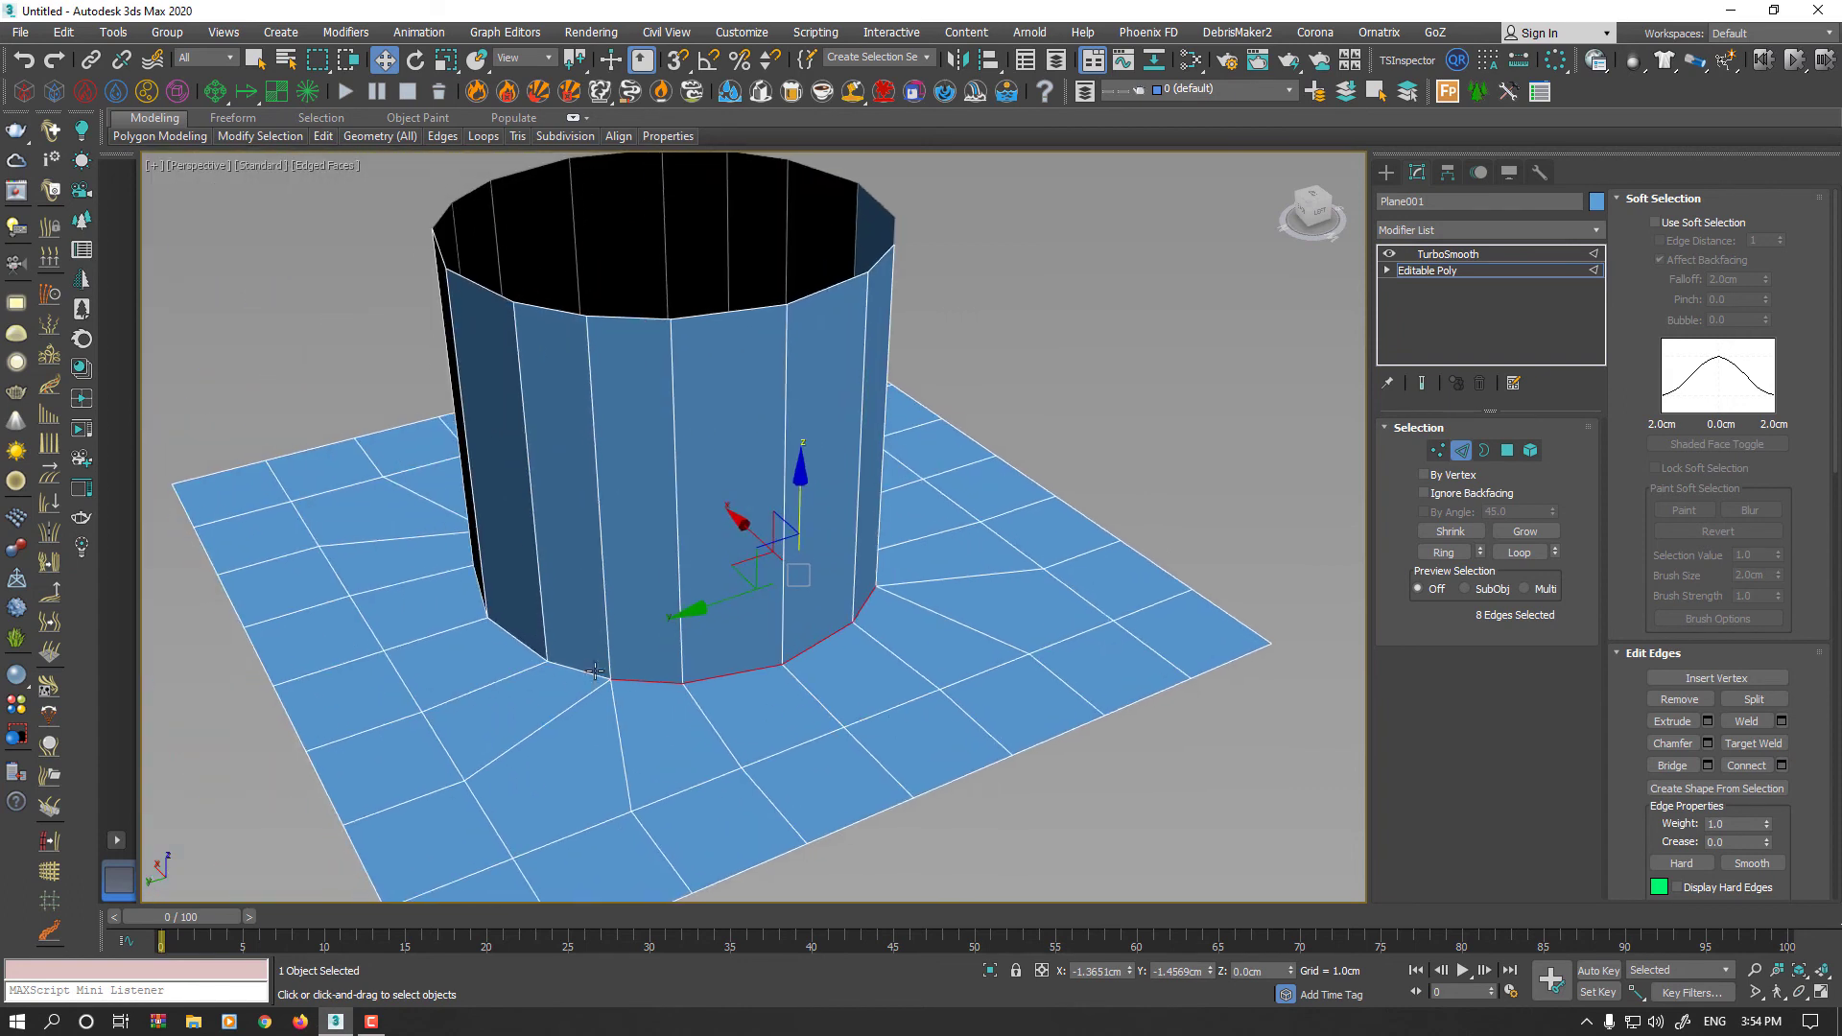
double_click(583, 667, "ctrl")
middle_click_drag(447, 656, 779, 672, "alt")
middle_click_drag(779, 672, 1065, 538)
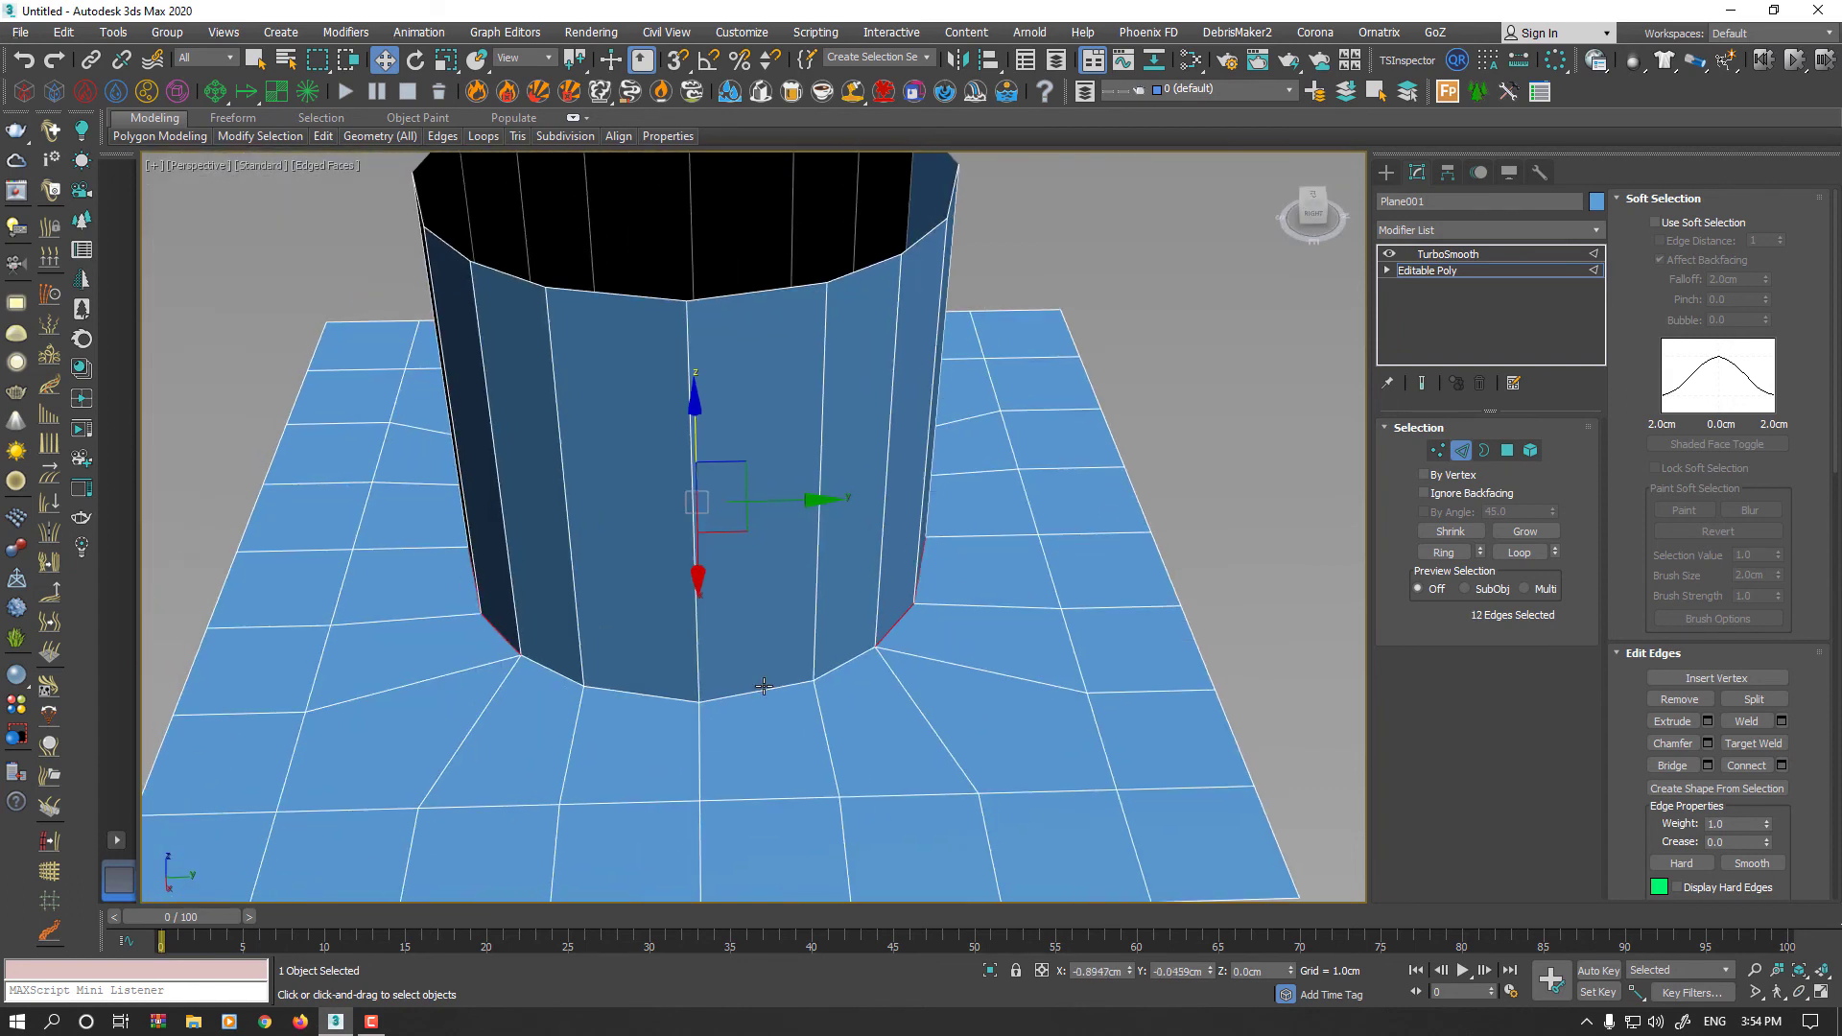
double_click(707, 703, "ctrl")
middle_click_drag(707, 703, 767, 662, "alt")
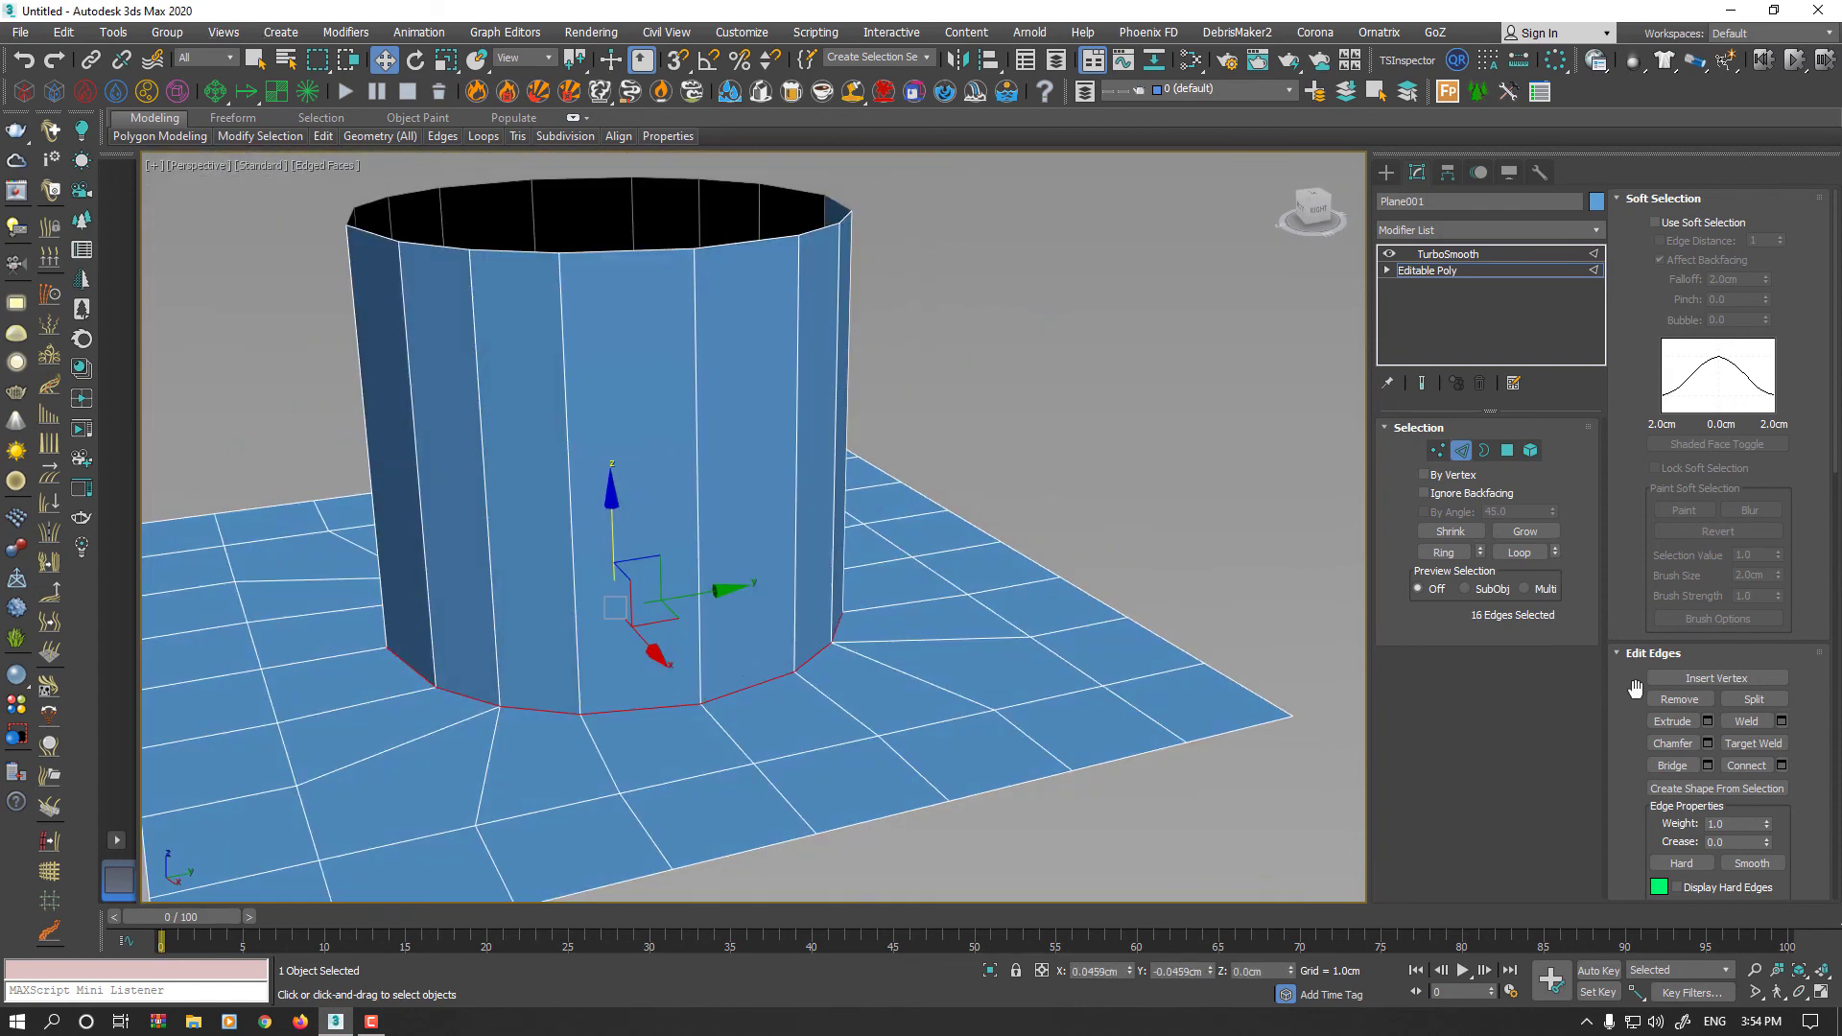
Step: Extrude the selected base edges twice at 0 cm height, using a width of 0.2339 cm and a second width of 0.117 cm
left_click(1708, 722)
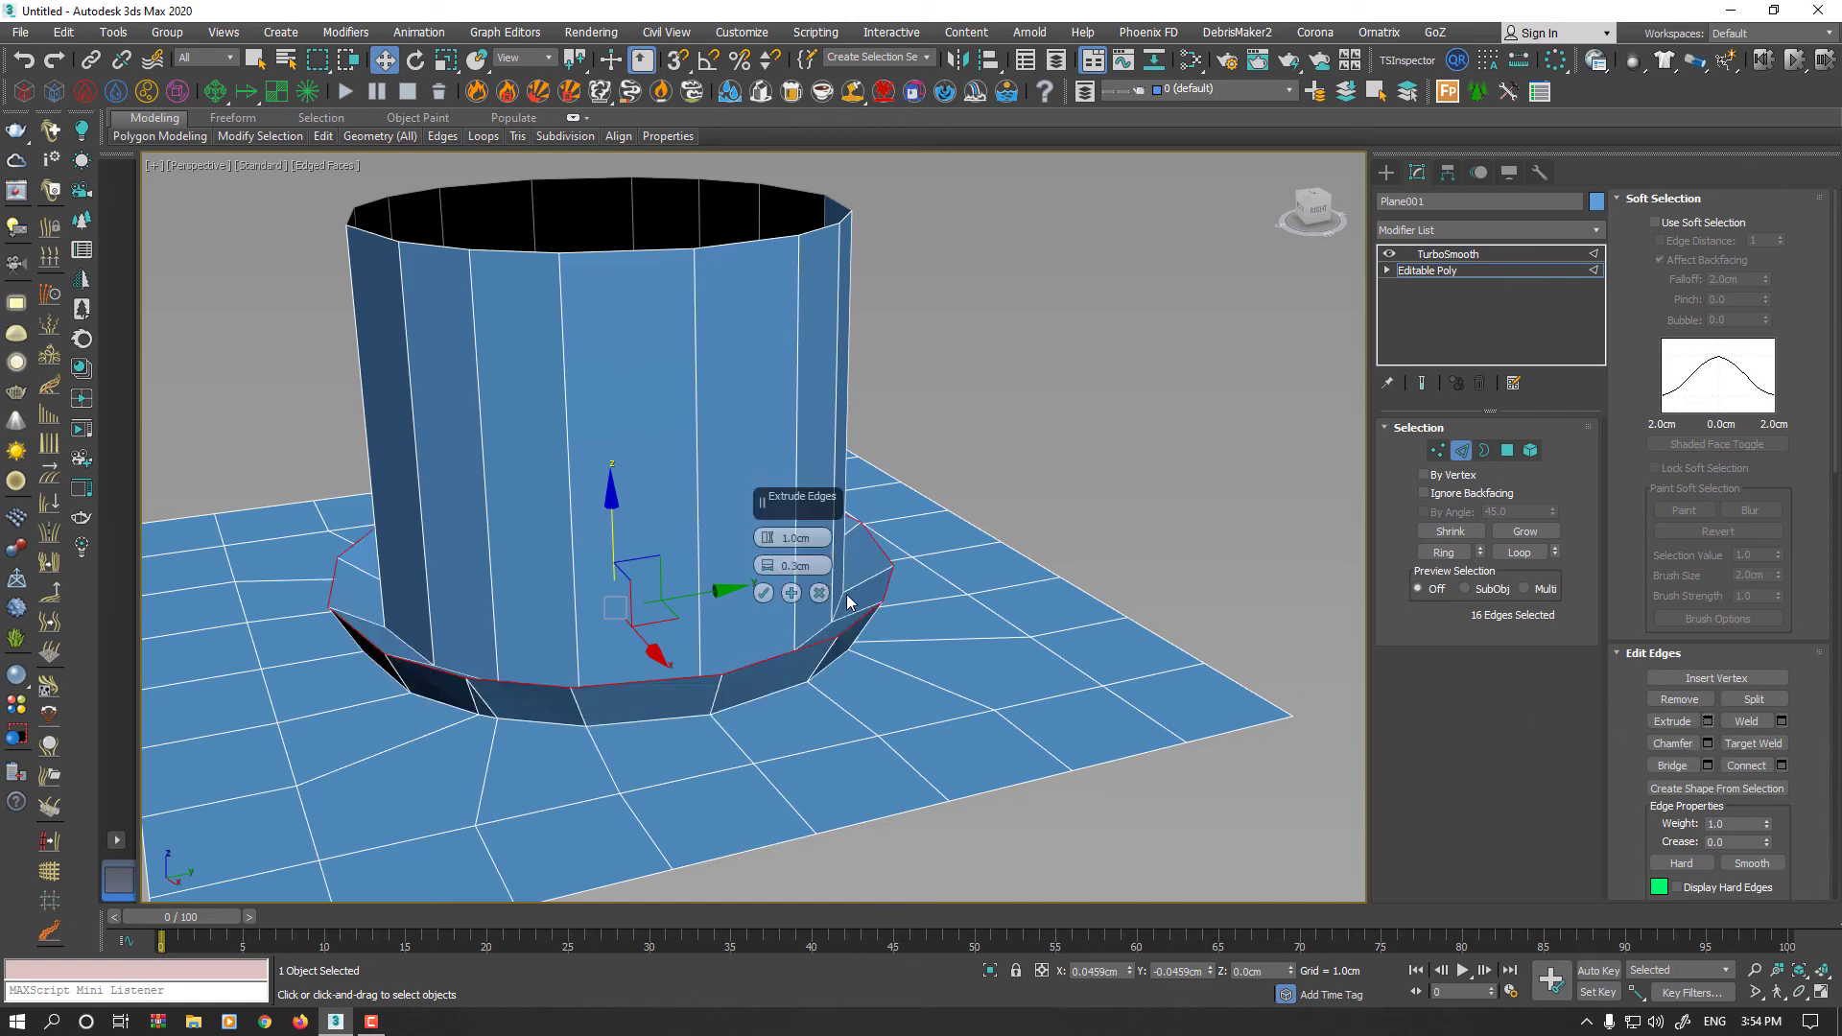
right_click(767, 538)
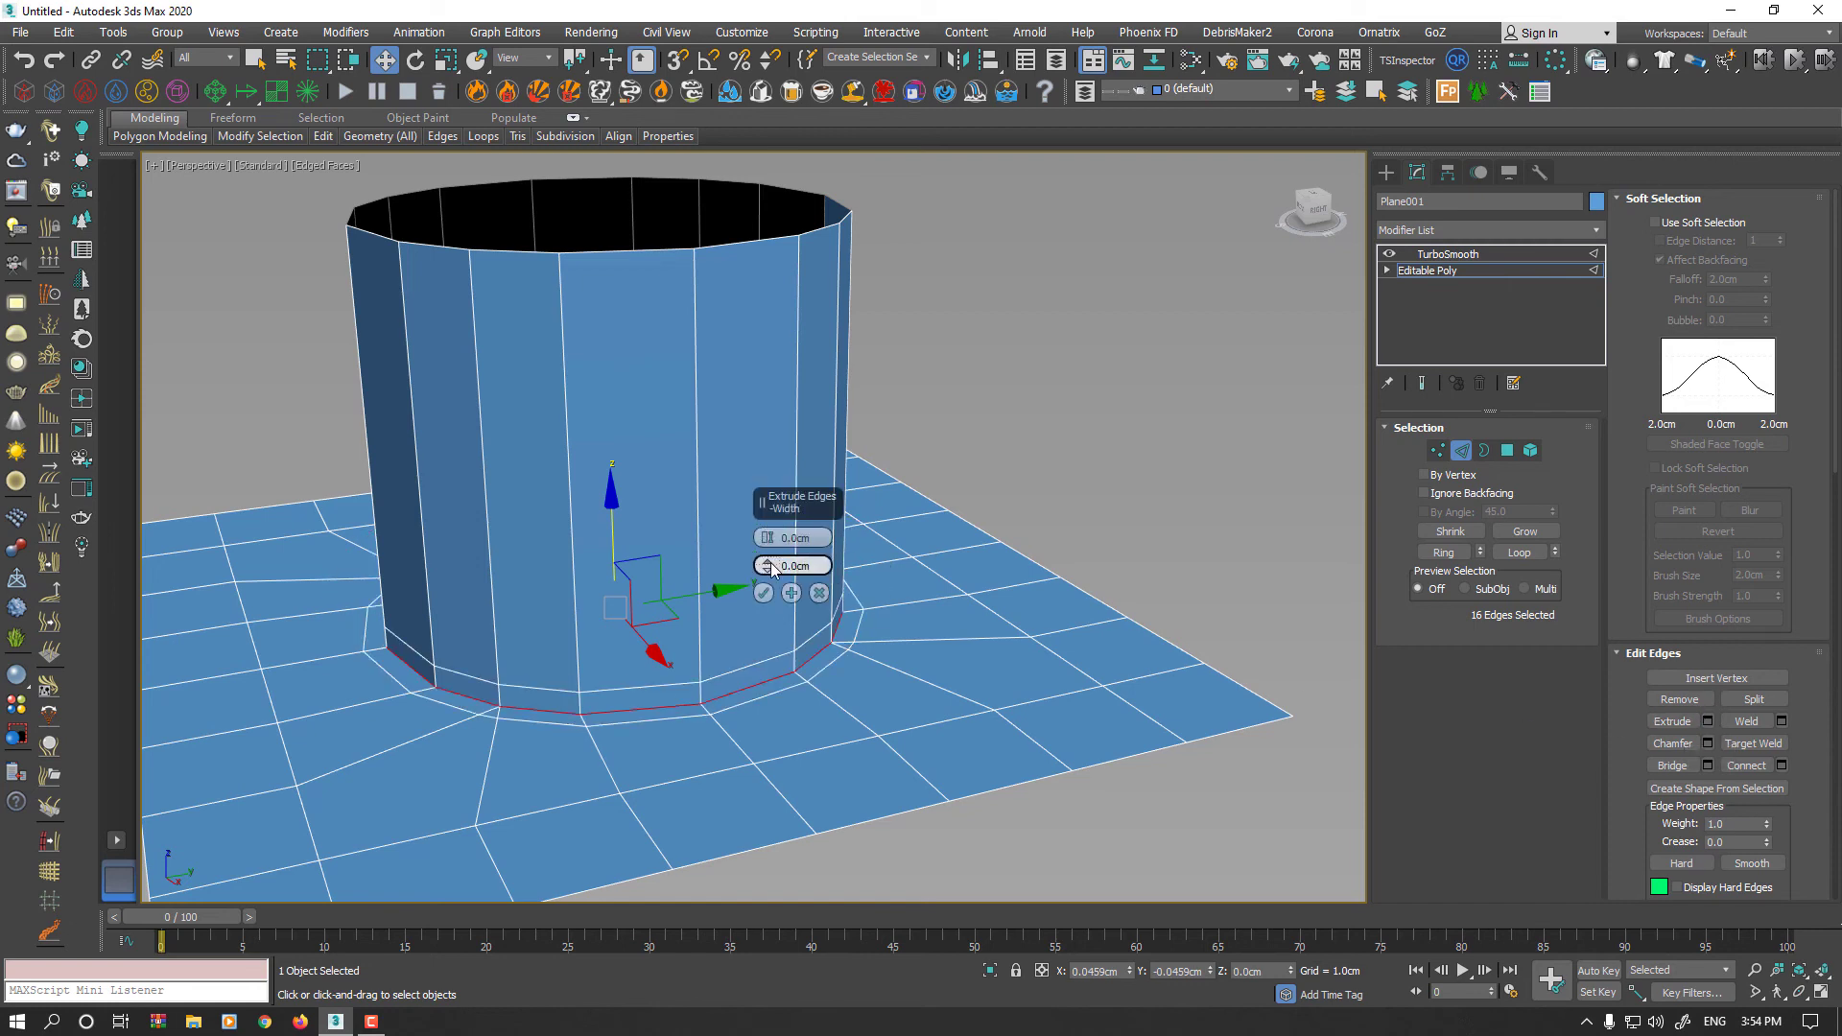
left_click_drag(772, 567, 772, 542)
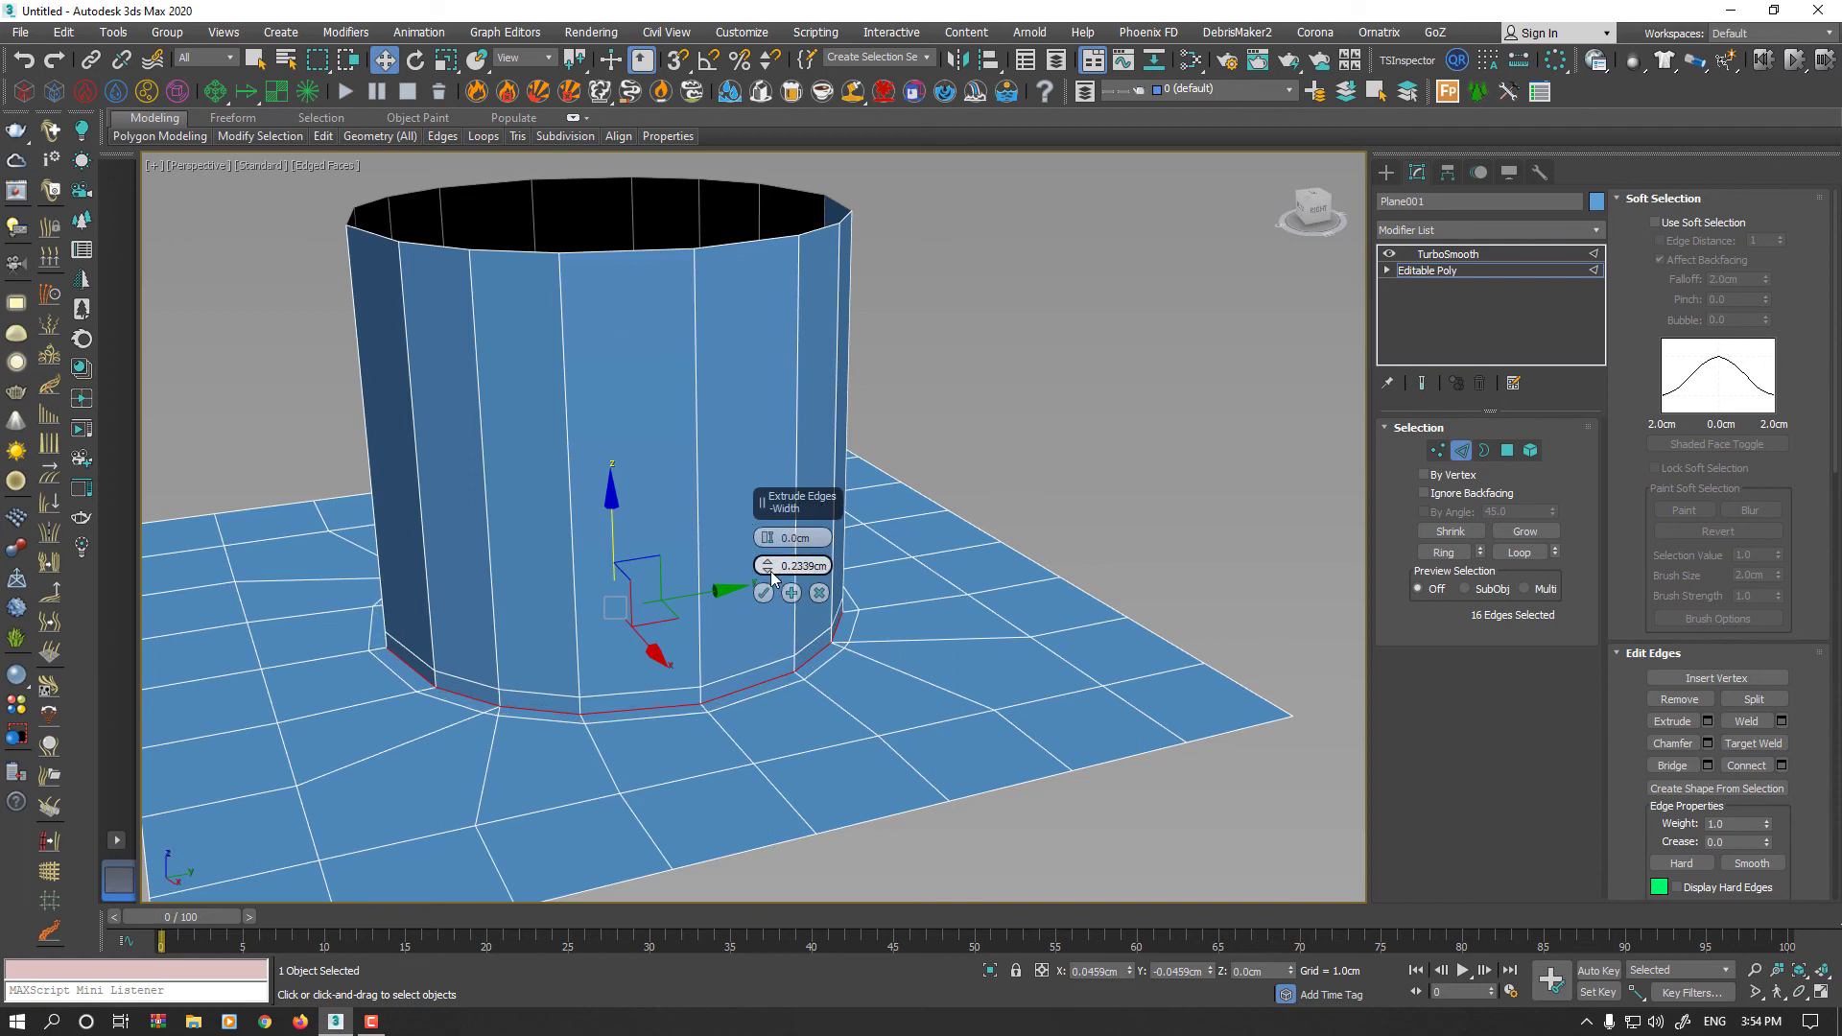
right_click(769, 569)
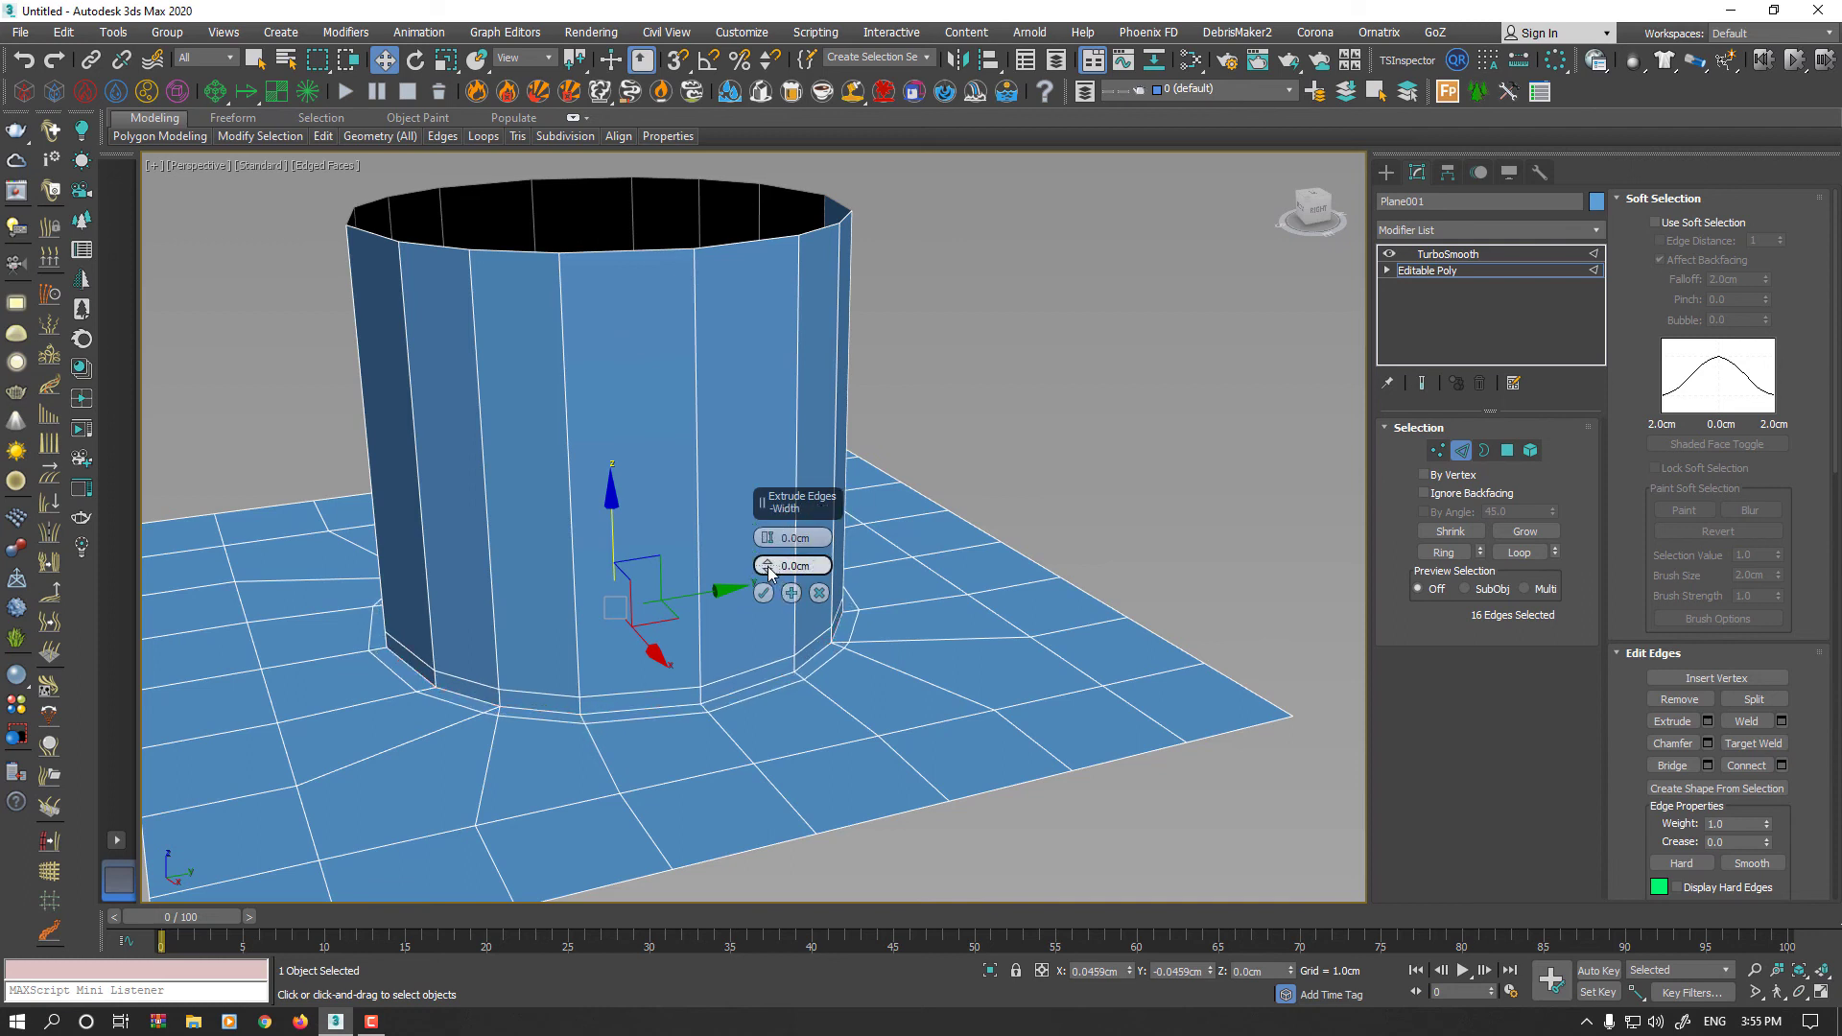
left_click_drag(768, 571, 770, 557)
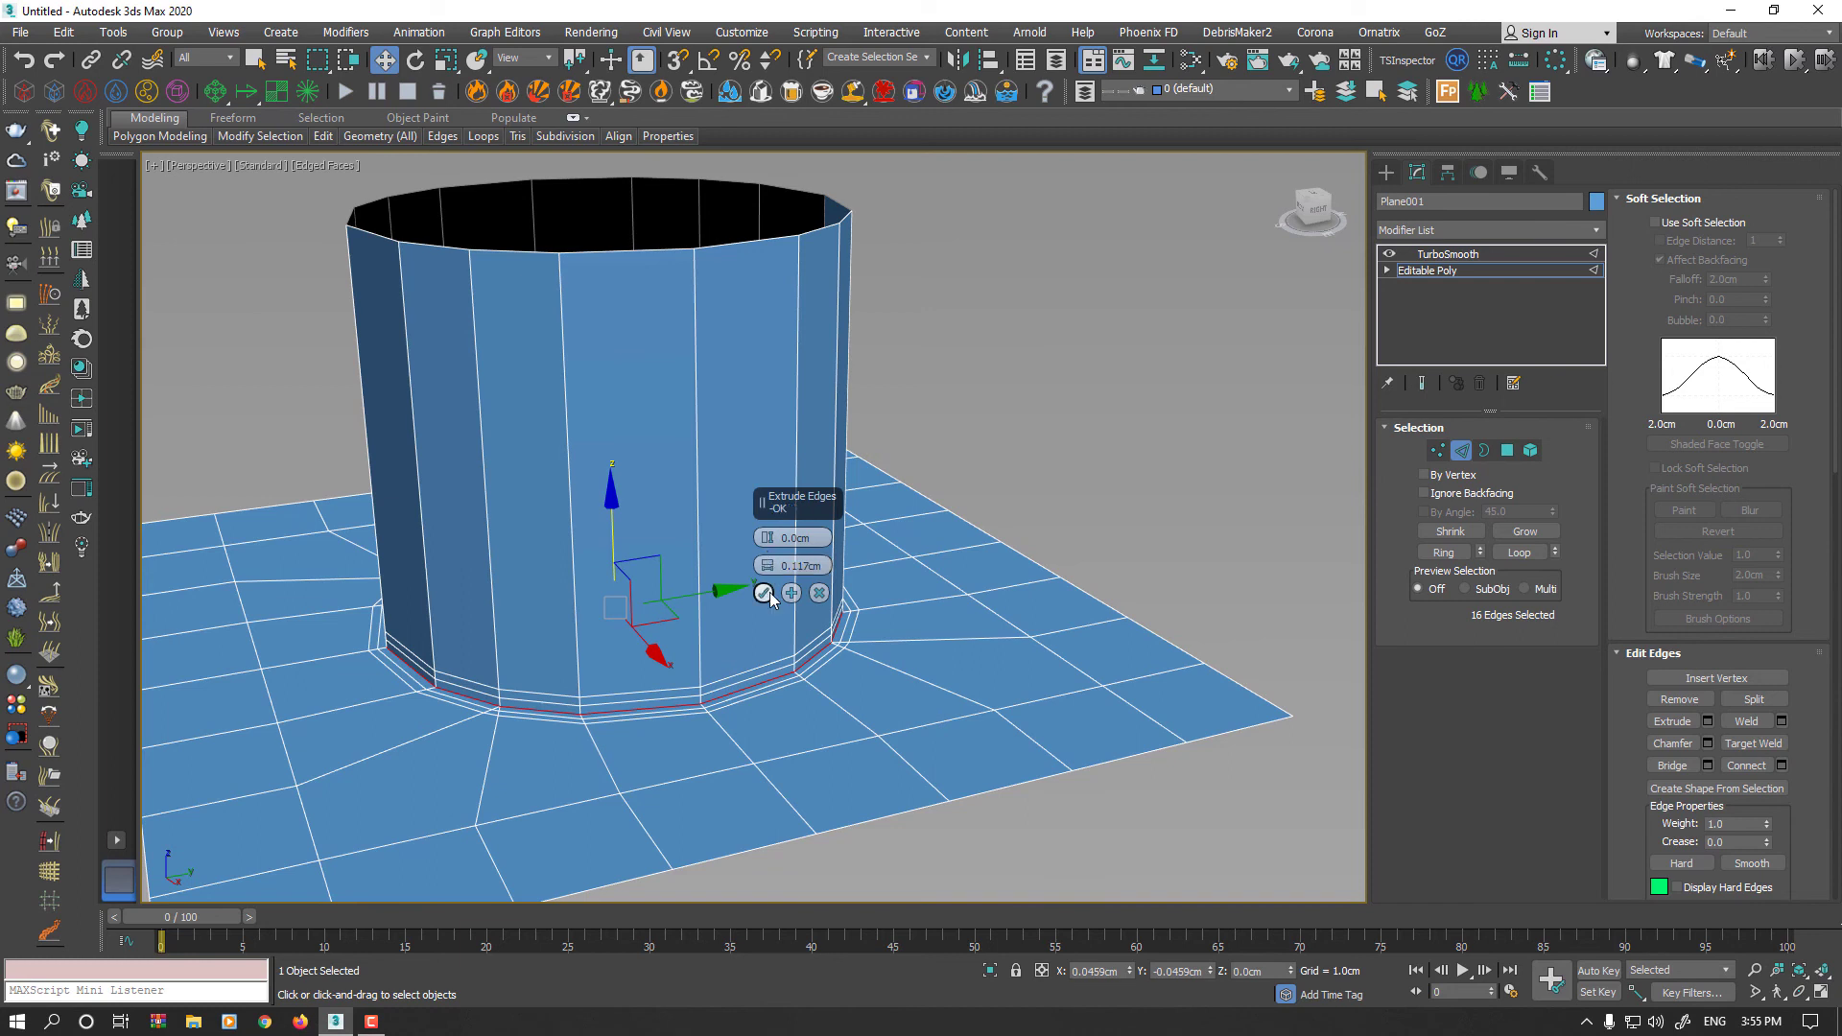
left_click(765, 594)
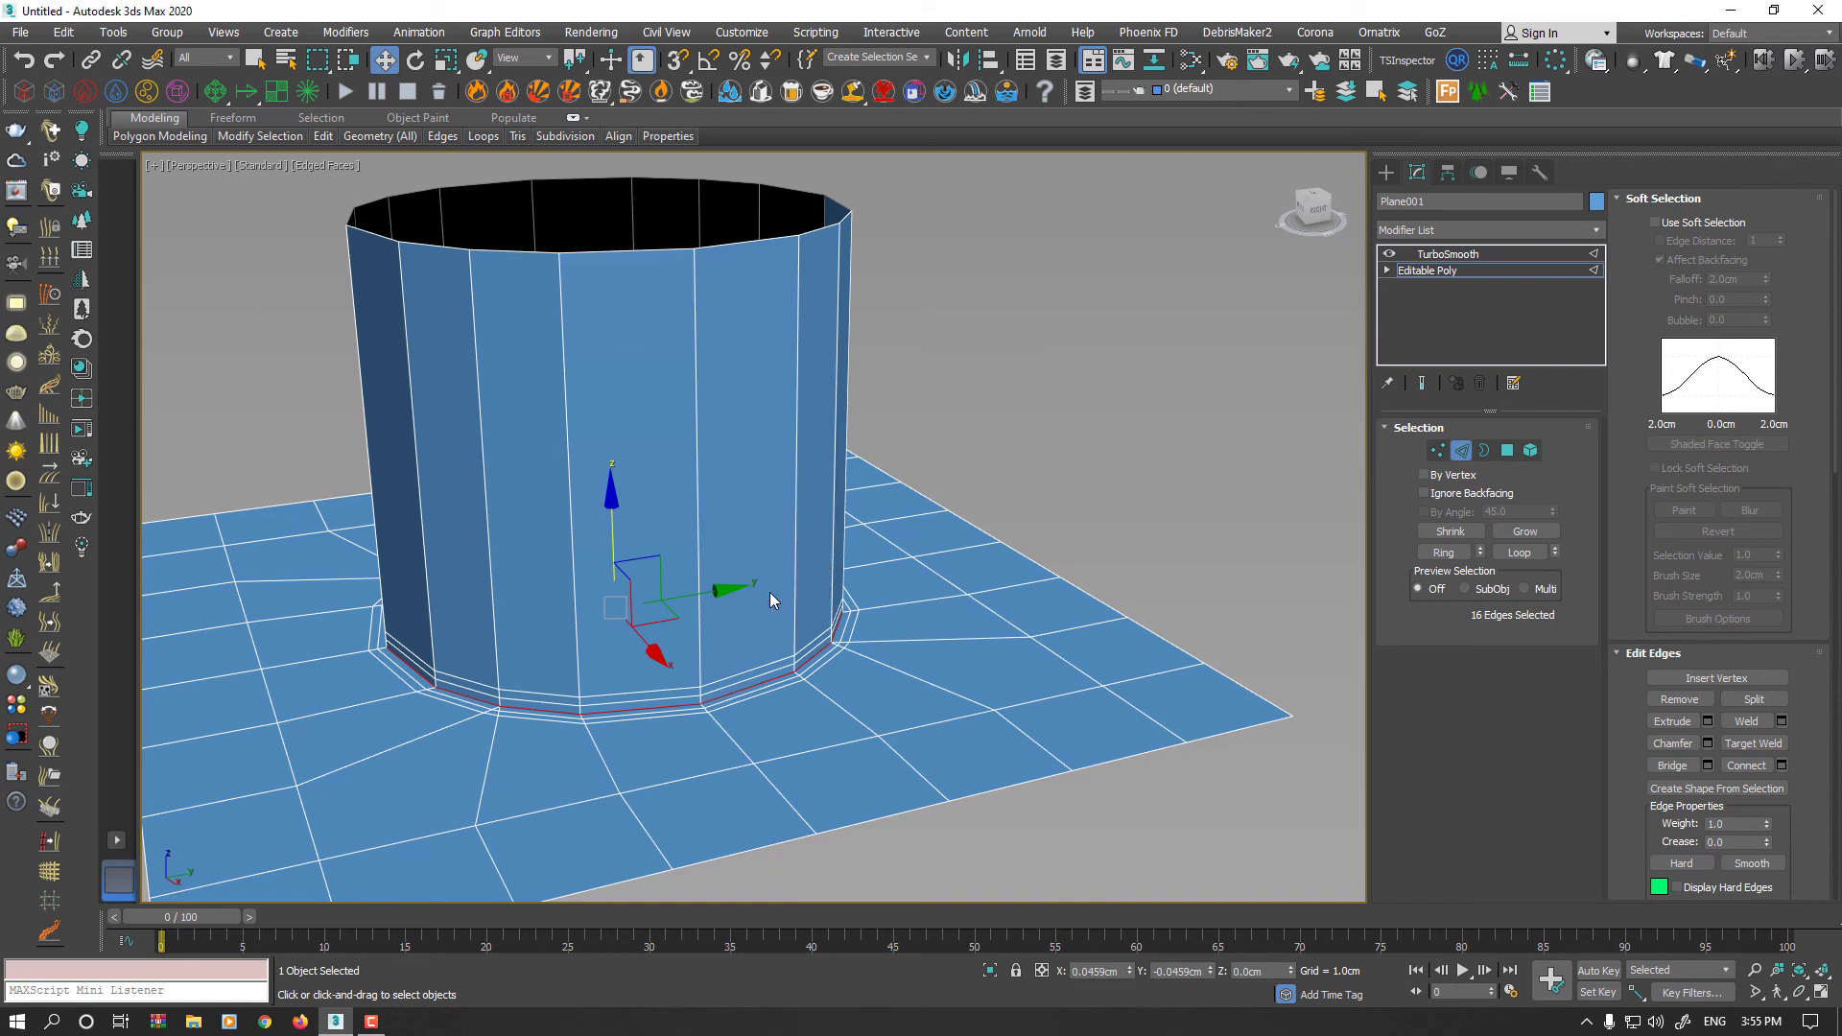
Step: Return from edge editing to the TurboSmooth level and examine the smoothed wall base from several angles, with and without edged faces
left_click(1463, 453)
left_click(1474, 255)
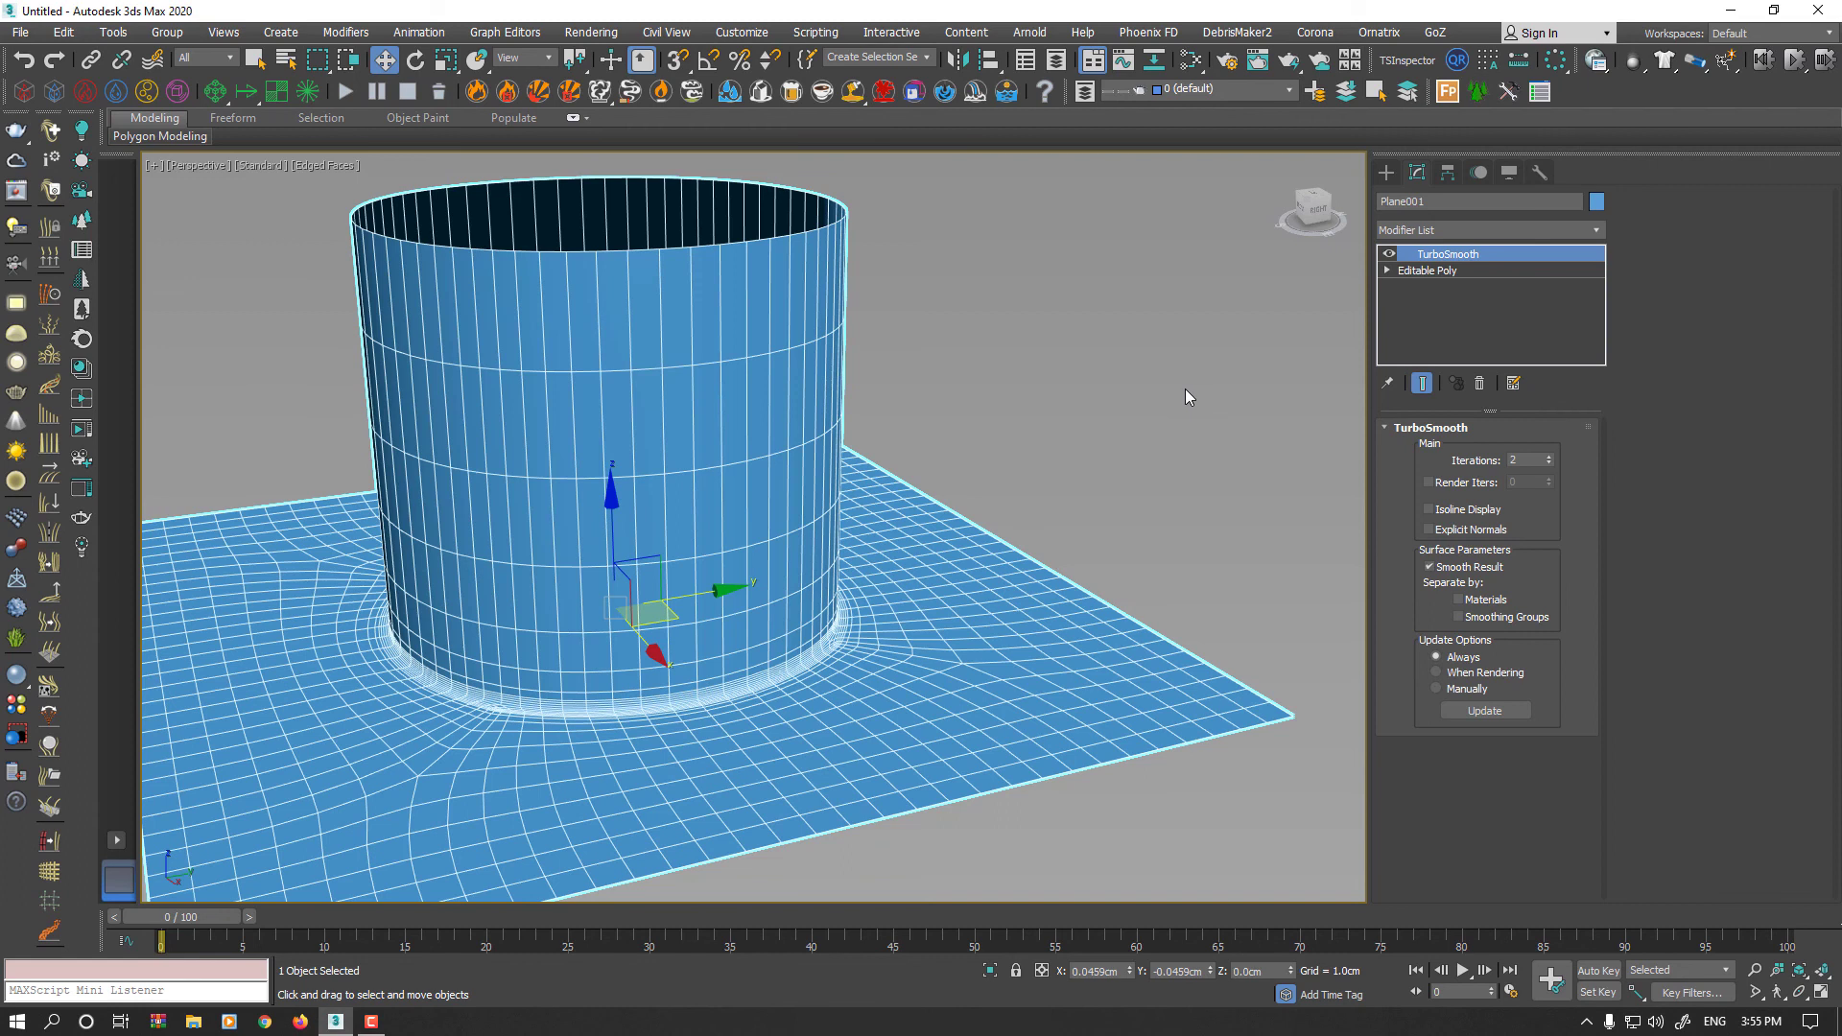
key("F4")
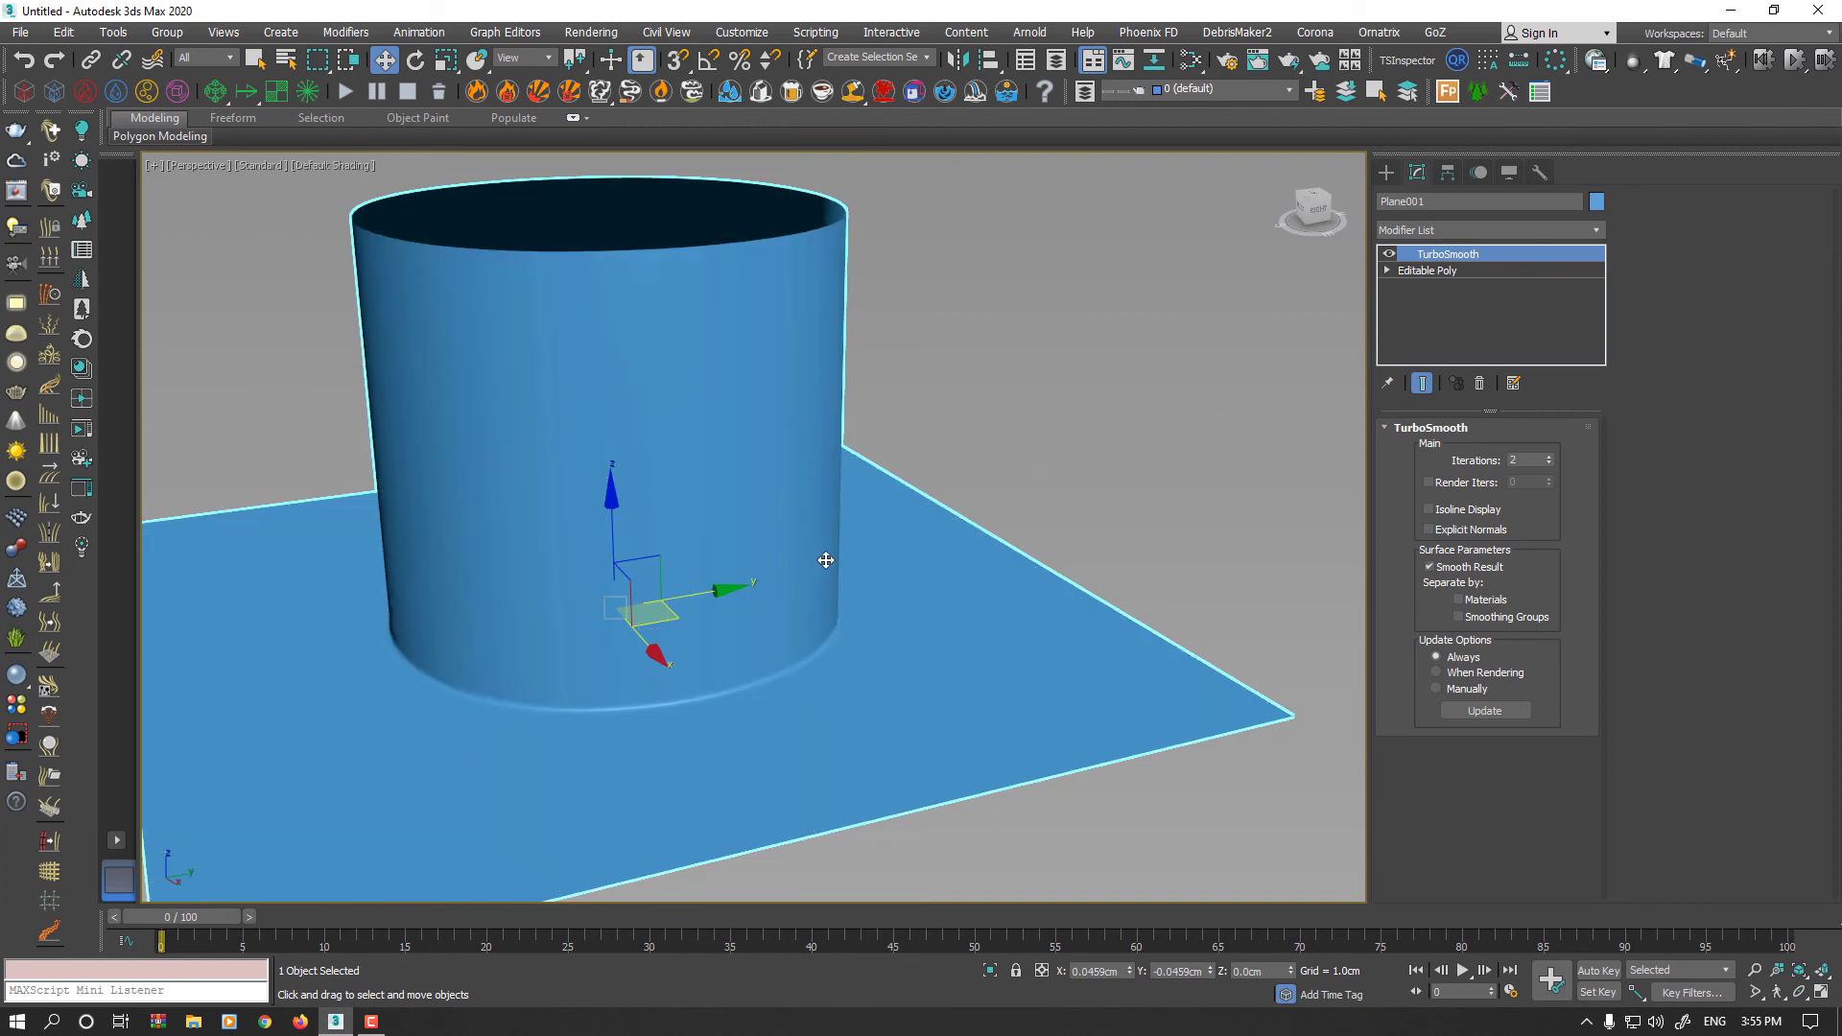
middle_click_drag(823, 559, 768, 634, "alt")
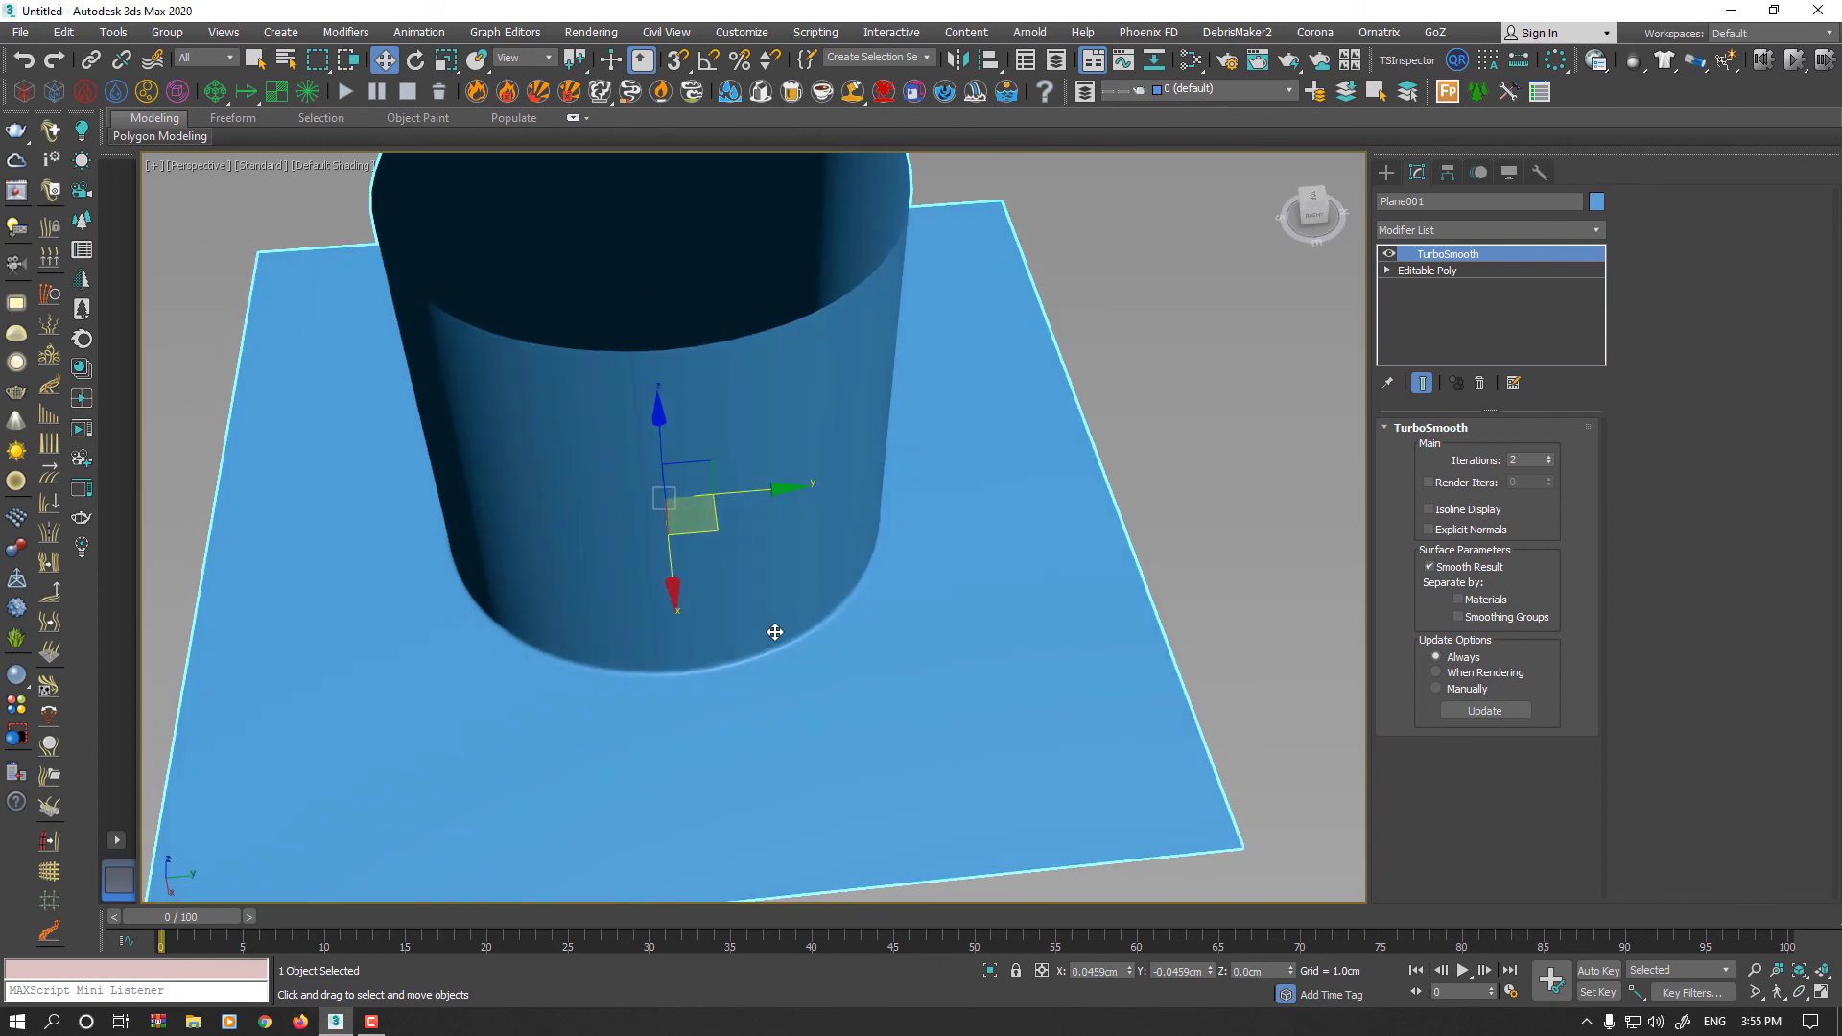
middle_click_drag(777, 631, 862, 602, "alt")
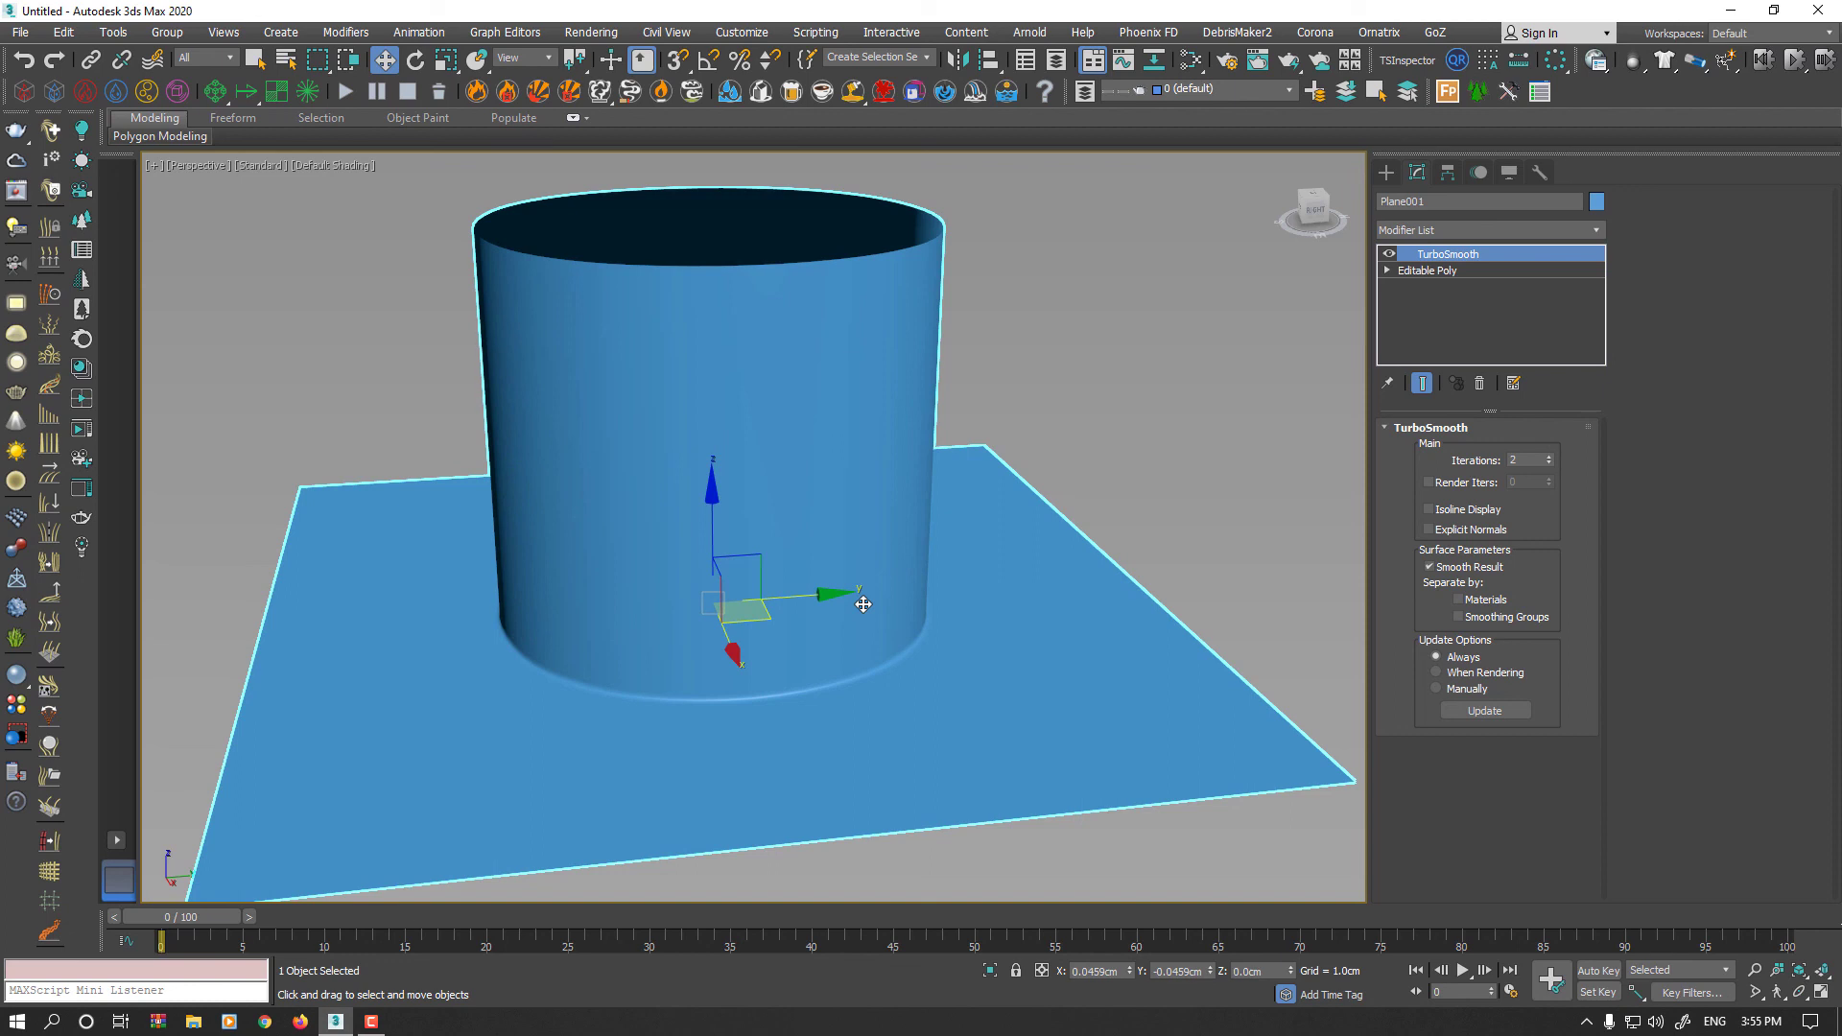
key("F4")
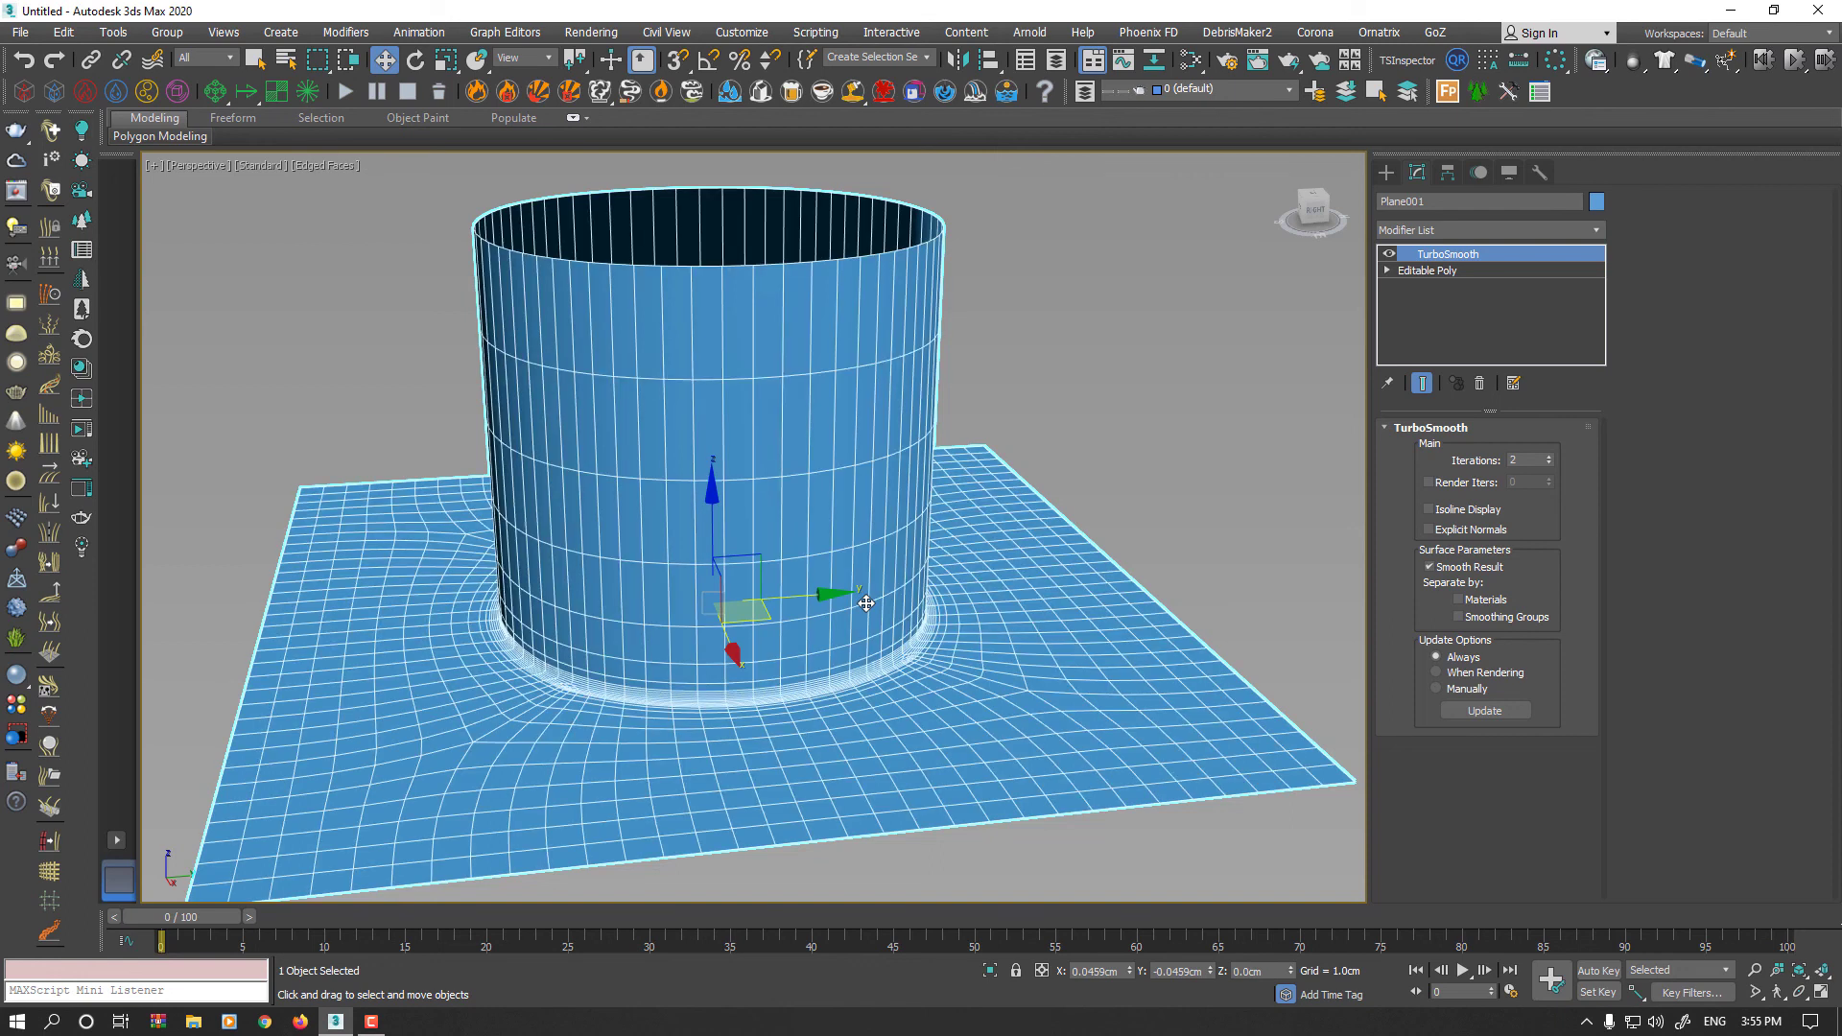
mouse_move(853, 612)
middle_mouse_down("alt")
mouse_move(861, 631)
mouse_move(893, 610)
middle_mouse_up("alt")
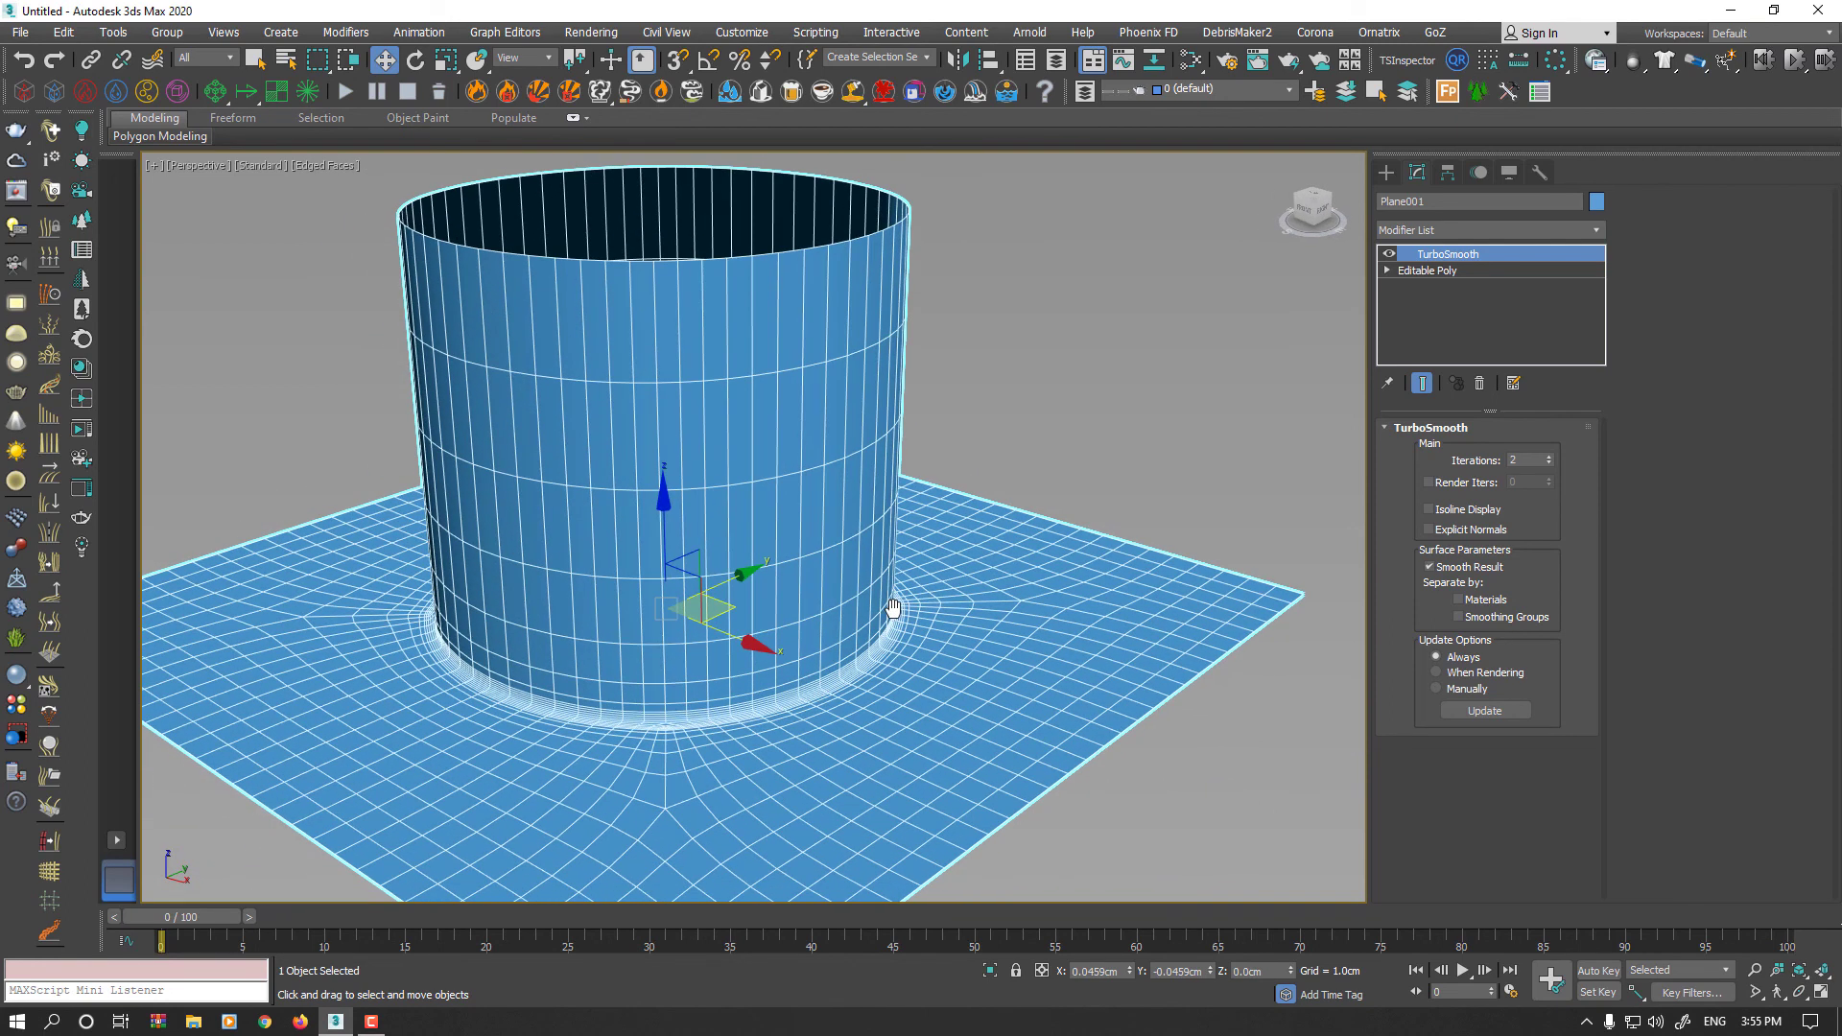